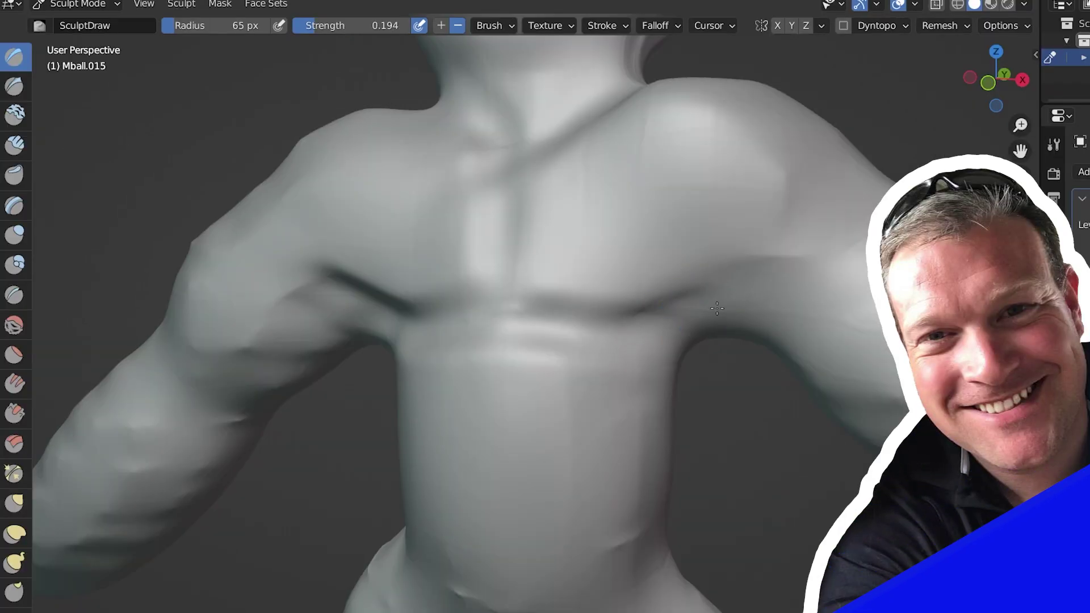
Sculpt into the chest, then rotate and reposition the left metaball arm
mouse_move(717, 308)
left_mouse_down()
mouse_move(652, 299)
mouse_move(698, 298)
mouse_move(484, 312)
left_mouse_up()
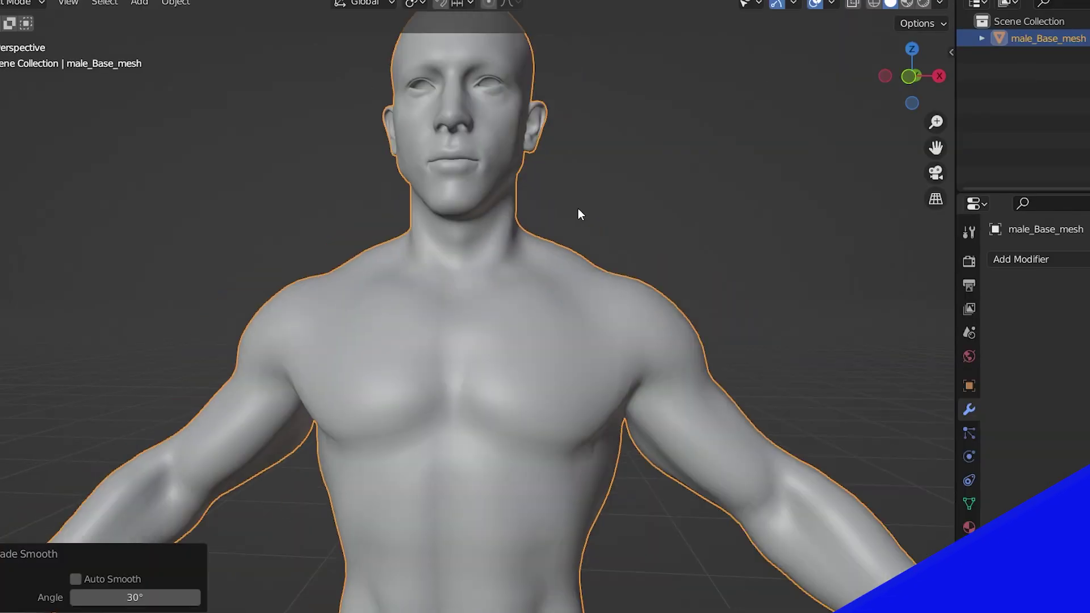
middle_click_drag(579, 206, 540, 253)
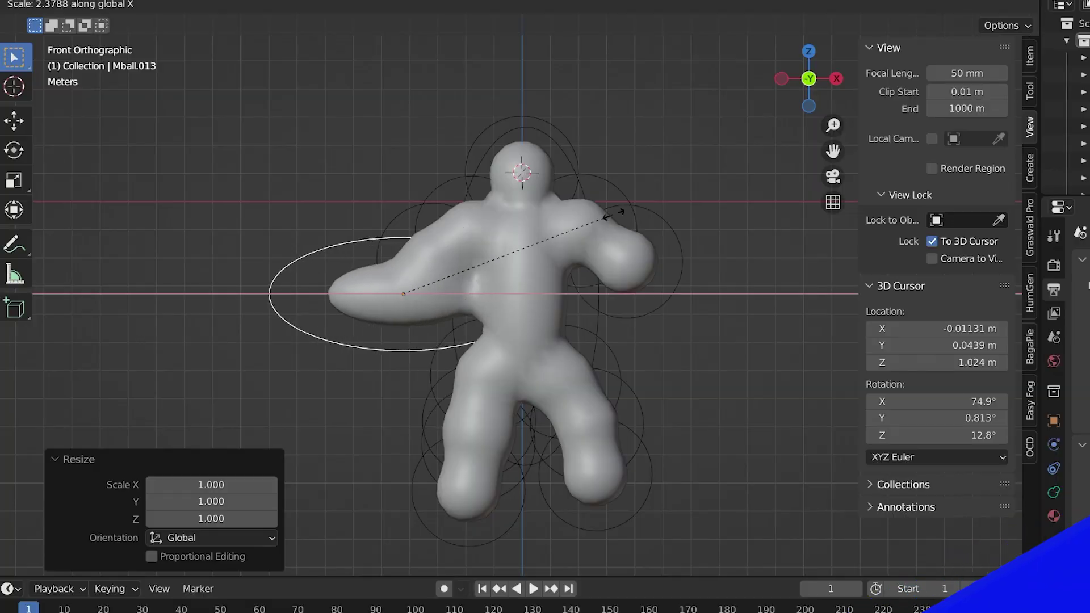
left_click(614, 214)
key("r")
key("g")
left_click(548, 214)
Duplicate the arm for the right side, rotate it 100° and move it into place
key("shift+d")
key("r")
left_click(649, 479)
key("g")
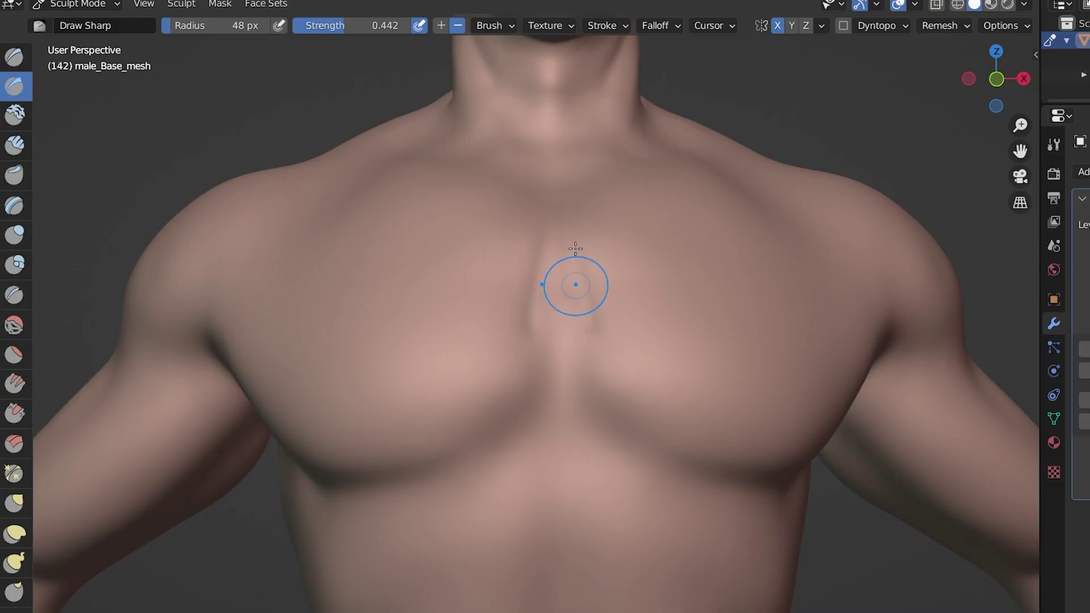
Deepen the sternum groove and the crease under the pectorals, then add a UV sphere
mouse_move(568, 320)
left_mouse_down()
mouse_move(595, 401)
mouse_move(585, 400)
left_mouse_up()
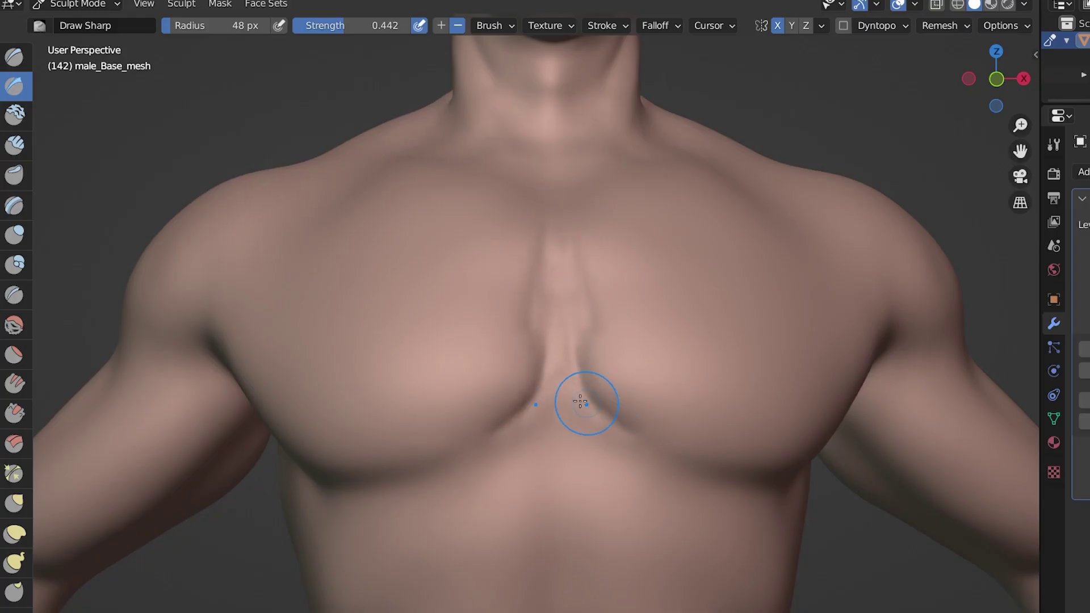
mouse_move(396, 469)
left_mouse_down()
mouse_move(568, 455)
mouse_move(722, 468)
left_mouse_up()
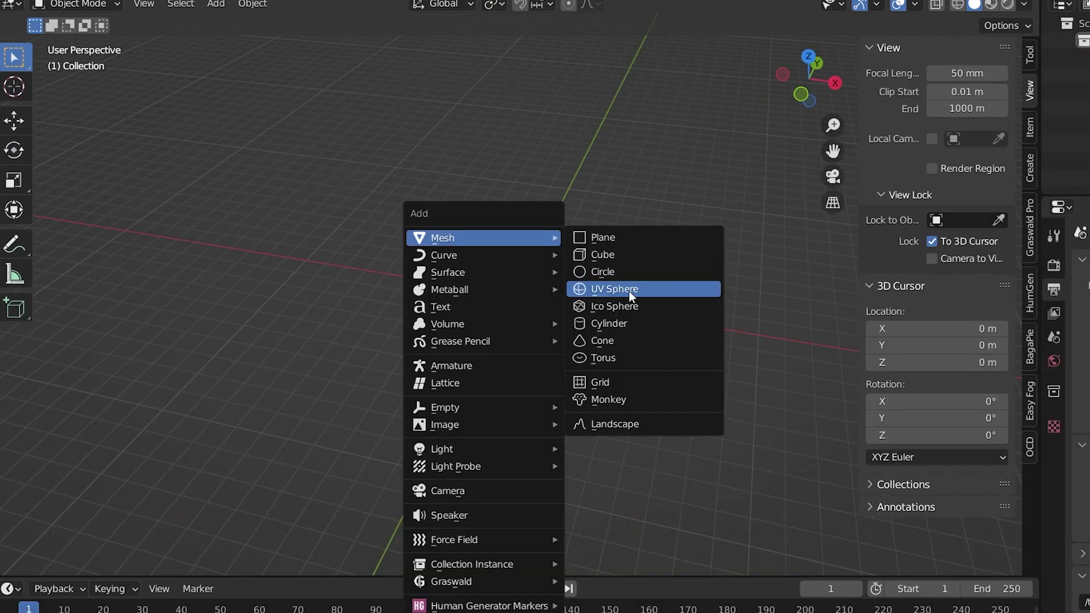
left_click(630, 289)
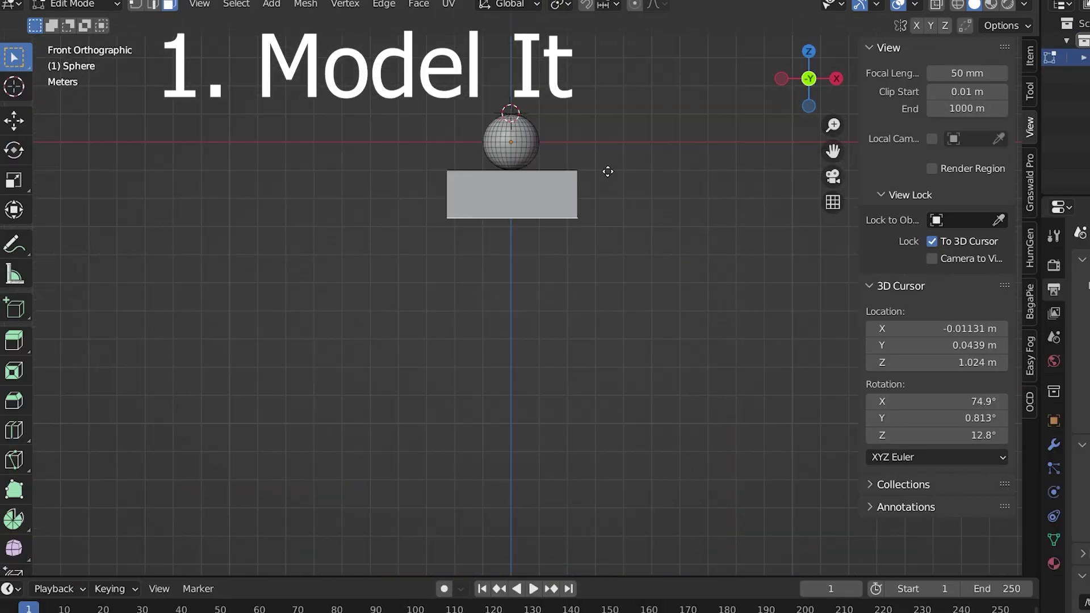
Extrude the box into a torso, legs and arms
key("e")
middle_click_drag(606, 267, 614, 211)
key("KP_1")
left_click(602, 124)
key("e")
left_click(651, 230)
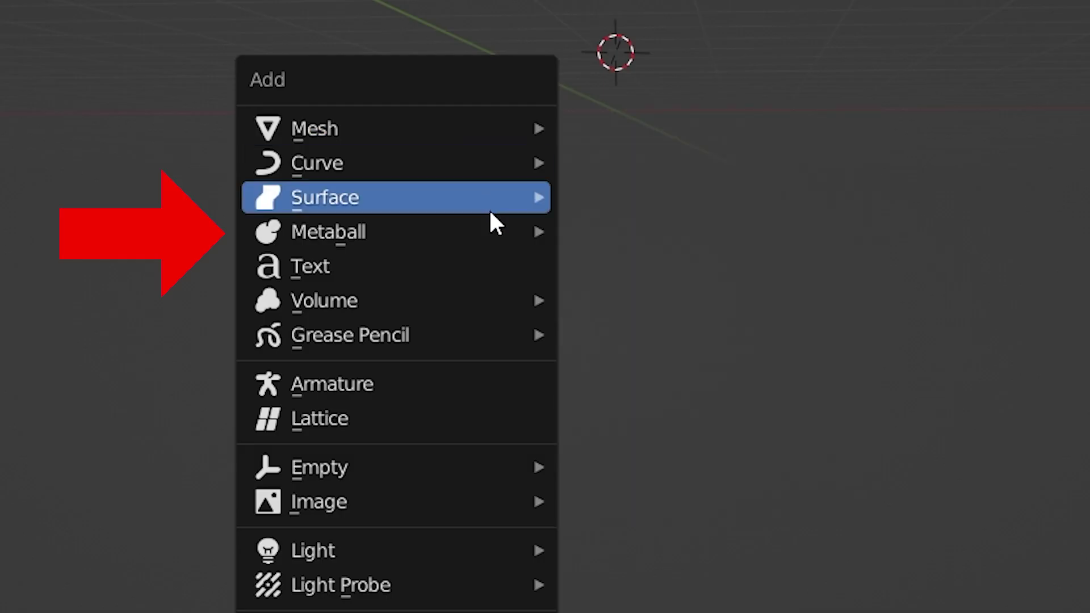
Add a metaball ball, then duplicate, scale and move balls down the body
mouse_move(493, 230)
left_click(695, 231)
key("shift+d")
left_click(614, 225)
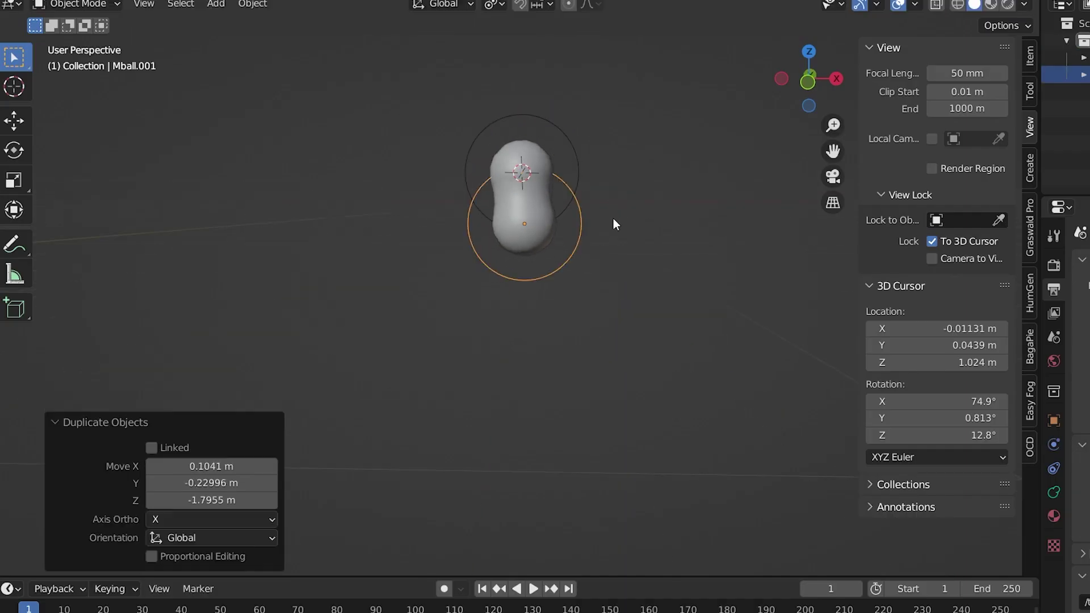
key("s")
left_click(646, 176)
key("s")
key("z")
left_click(661, 407)
key("g")
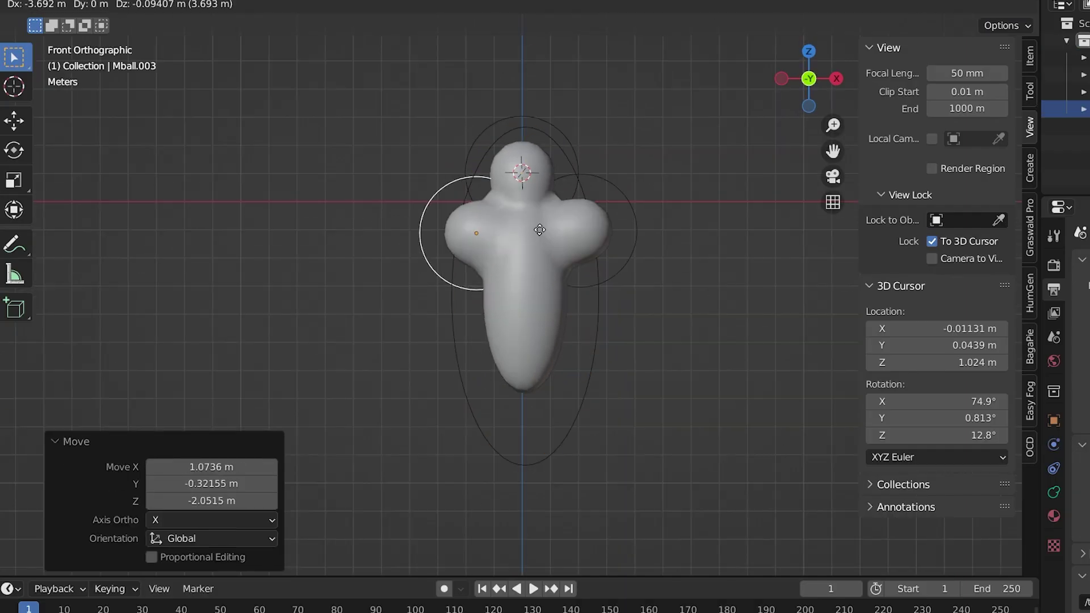
Duplicate, scale, rotate and place metaball balls for the left and right arms
key("shift+d")
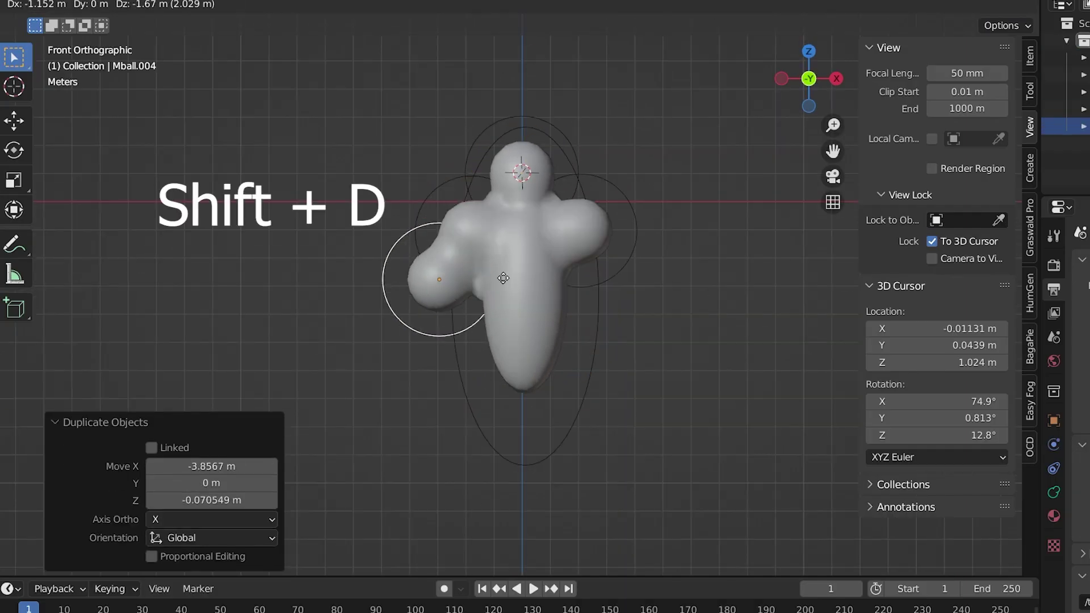
left_click(691, 307)
key("s")
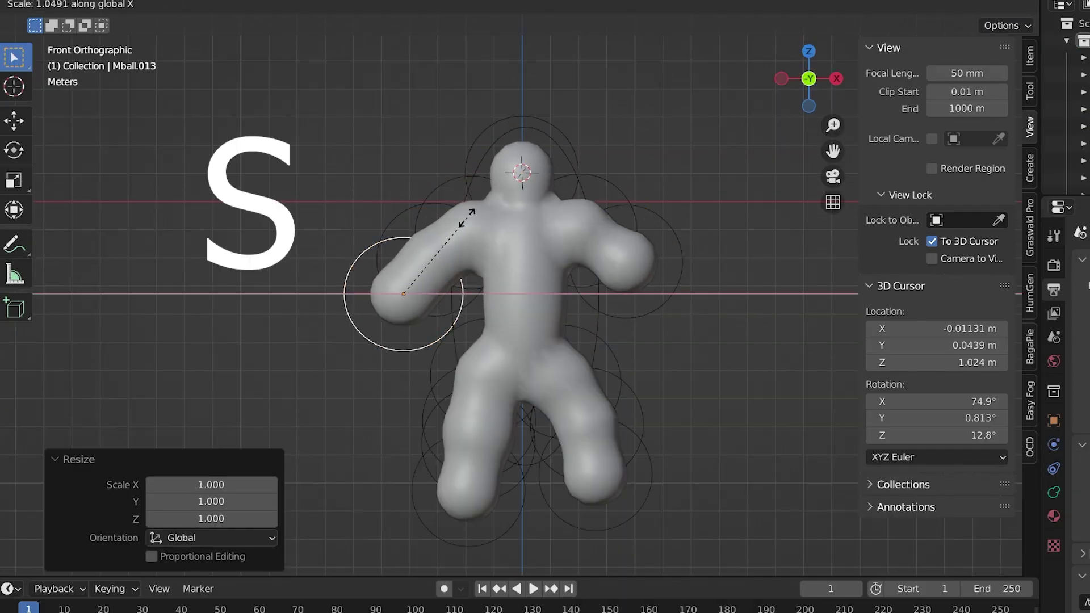
key("r")
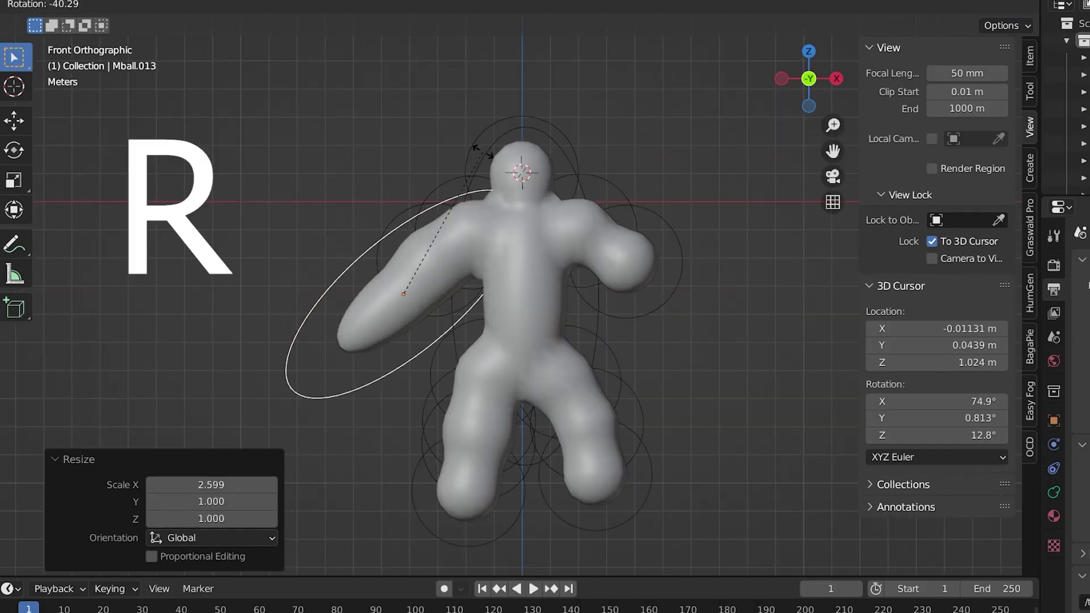
key("g")
key("shift+d")
left_click(848, 132)
key("r")
key("Return")
Convert the metaballs to a mesh and extend the chest groove further left
right_click(314, 503)
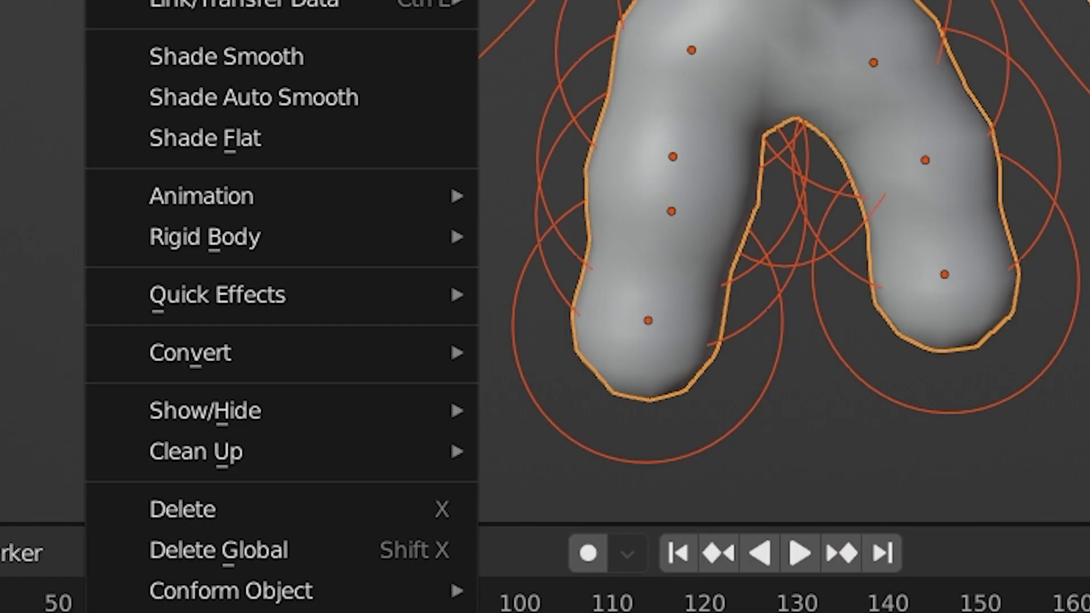
mouse_move(368, 509)
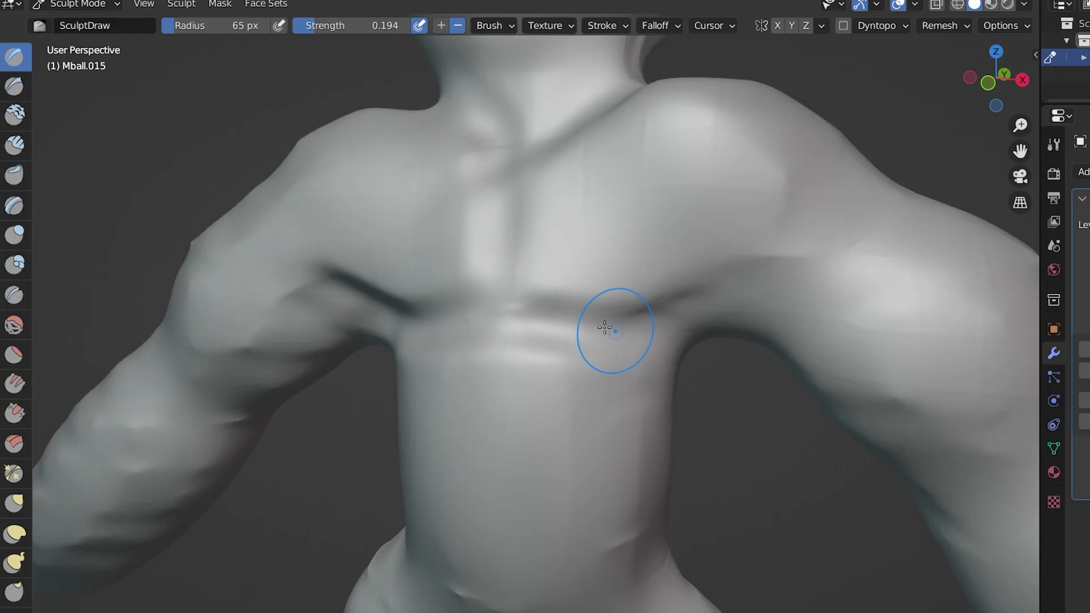
left_click_drag(522, 295, 490, 301)
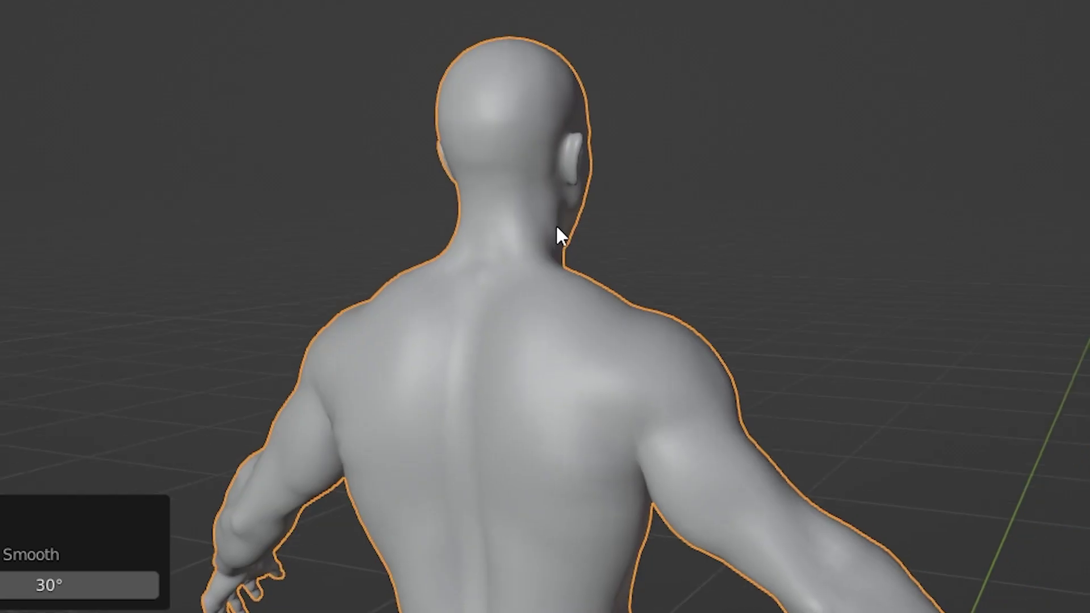
middle_click_drag(557, 237, 1079, 216)
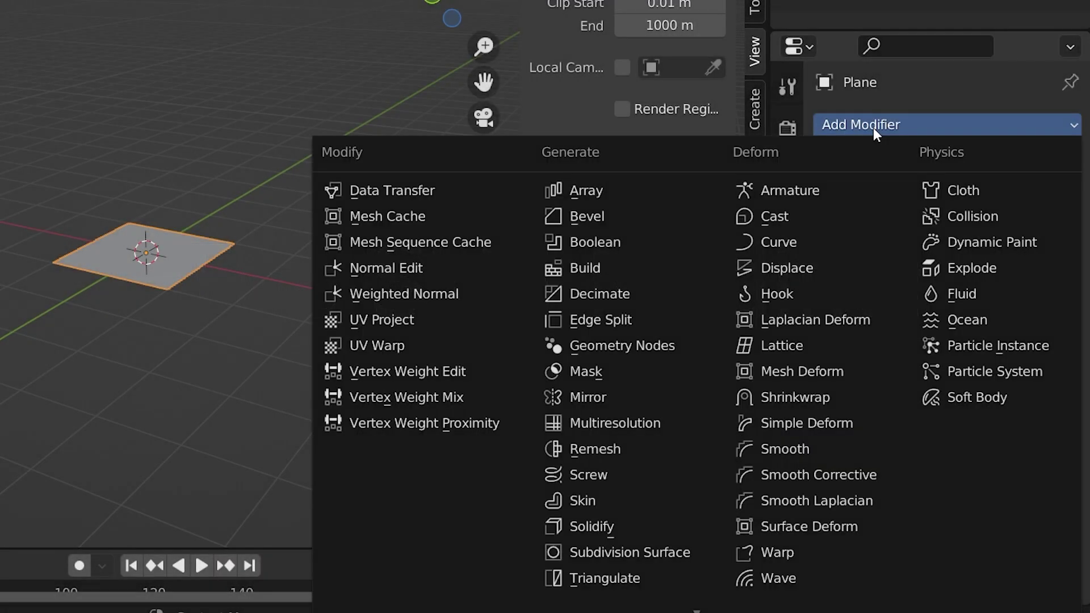
Add a Skin modifier to the plane and extrude the first column and bent segments
left_click(619, 502)
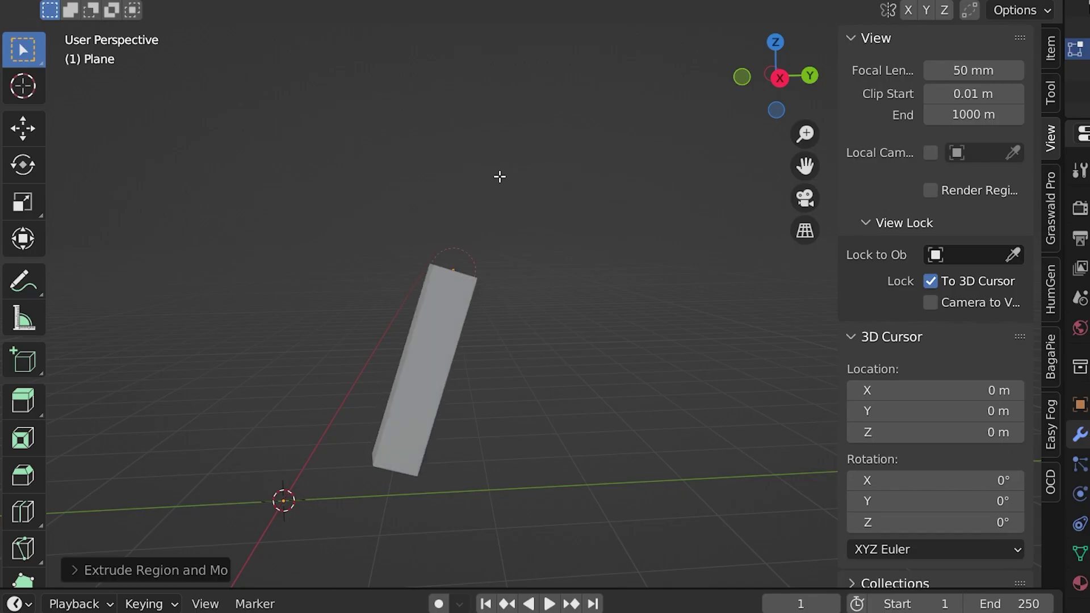
key("e")
left_click(545, 136)
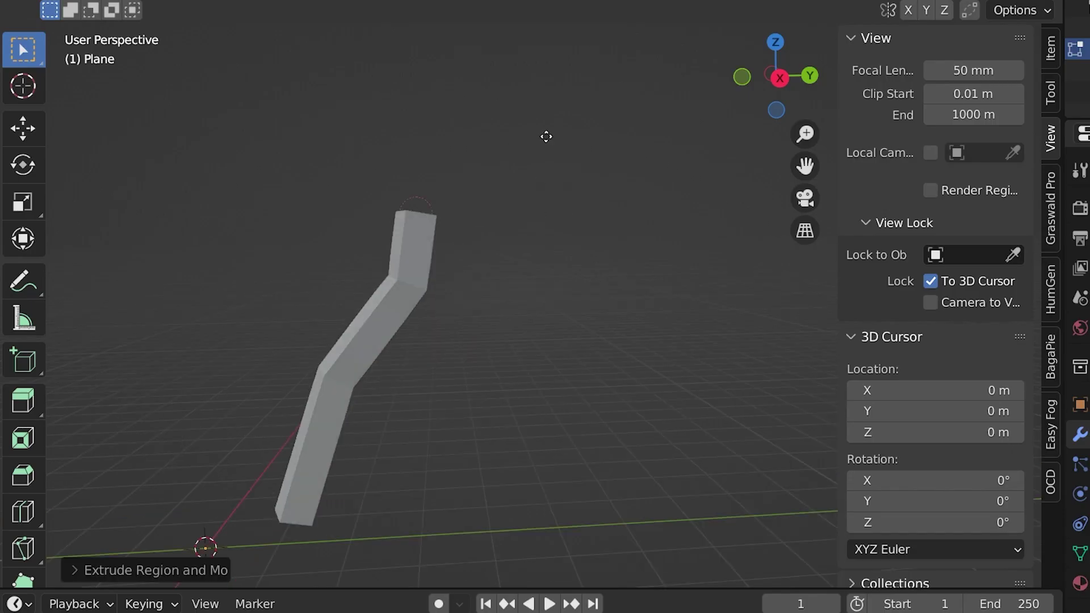
key("e")
left_click(533, 49)
scroll(626, 223, "down", 2)
Extrude both arms, the neck and head, and both legs into a stick figure
key("e")
left_click(479, 253)
key("e")
left_click(554, 236)
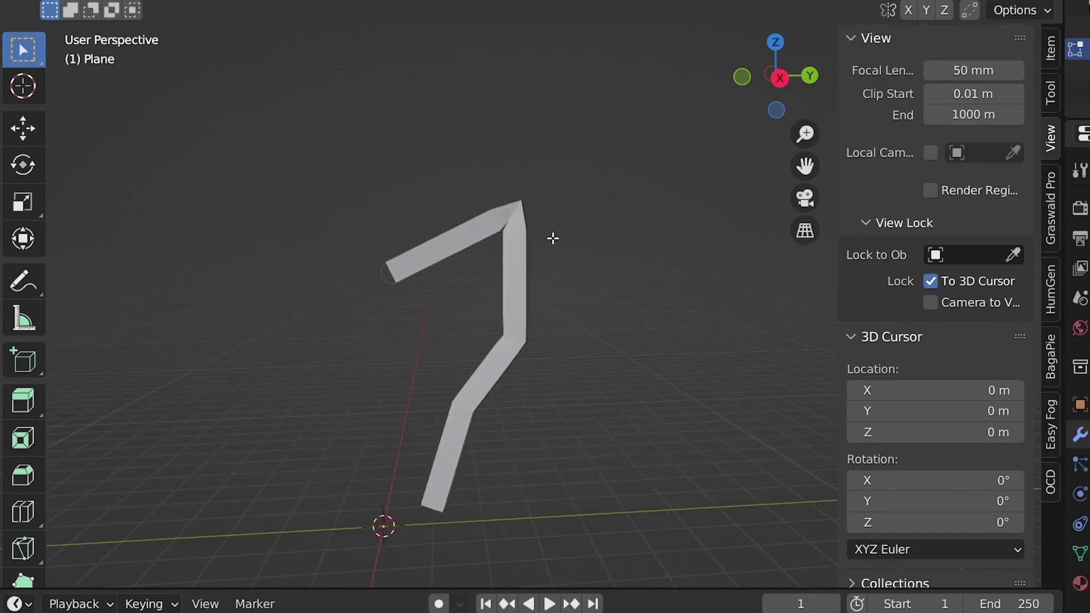
key("e")
left_click(584, 390)
key("e")
left_click(654, 494)
key("e")
left_click(676, 278)
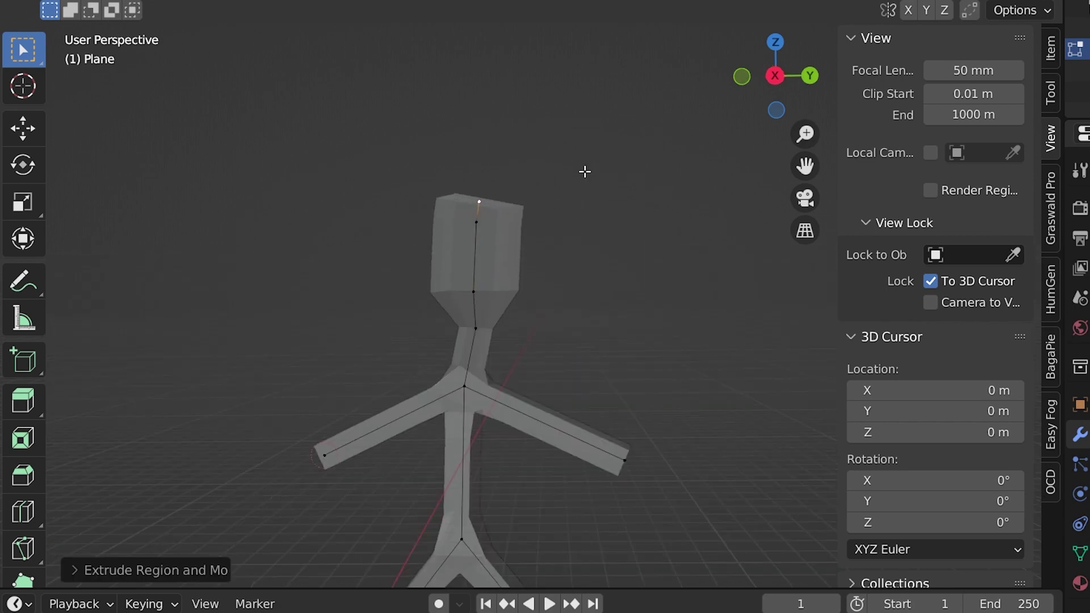
Thicken the skin radii at the head, pelvis and another joint with Ctrl+A
left_click(516, 344)
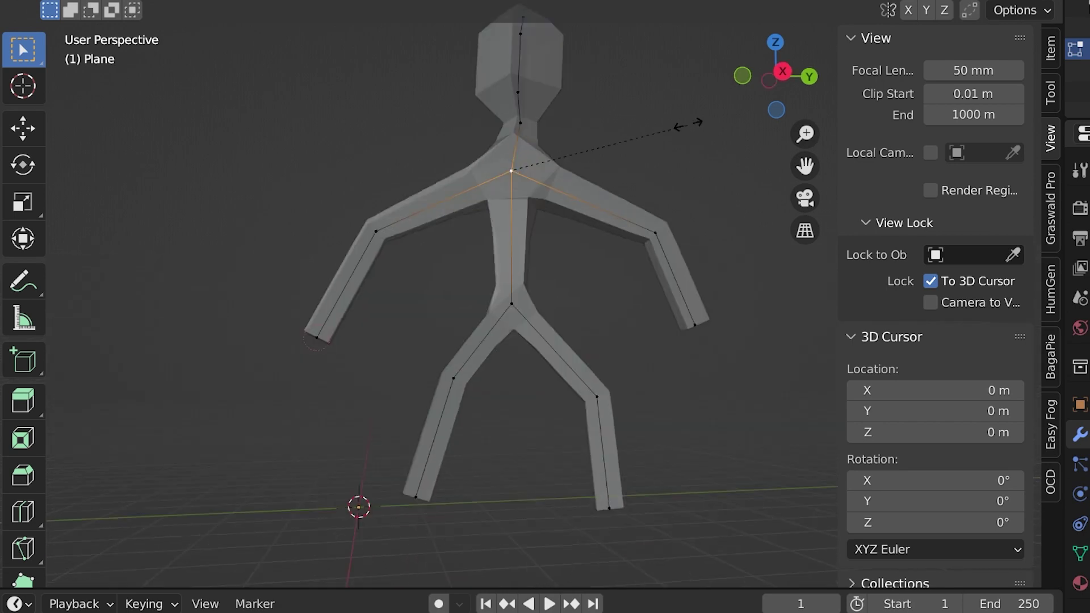
left_click(646, 172)
key("ctrl+a")
left_click(651, 147)
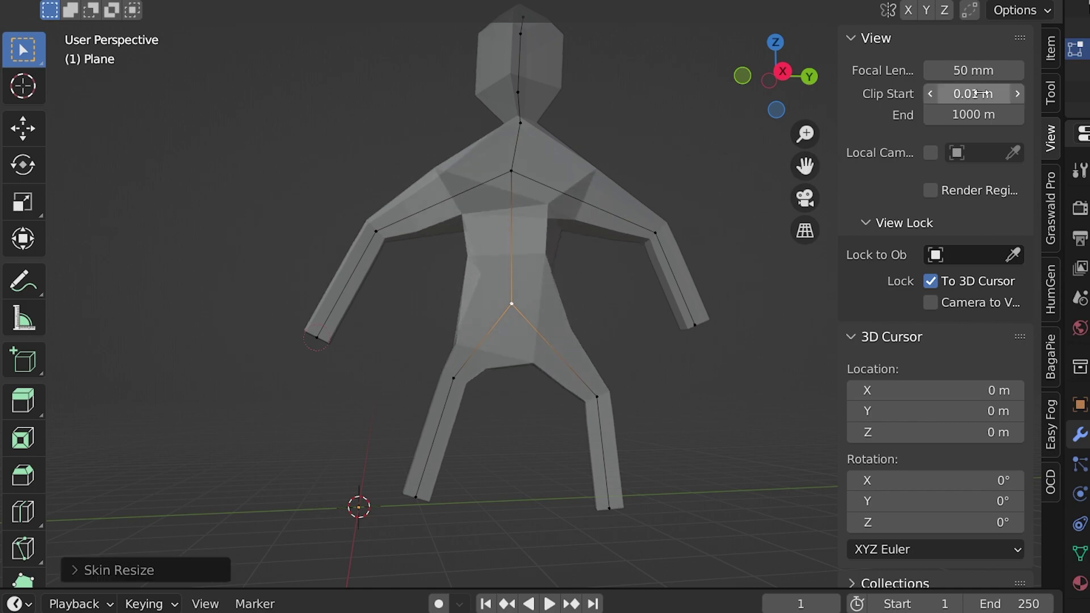
Select both foot vertices, then apply the Skin modifier to the mesh
left_click(416, 497)
left_click(610, 509, "shift")
middle_click_drag(610, 509, 646, 353)
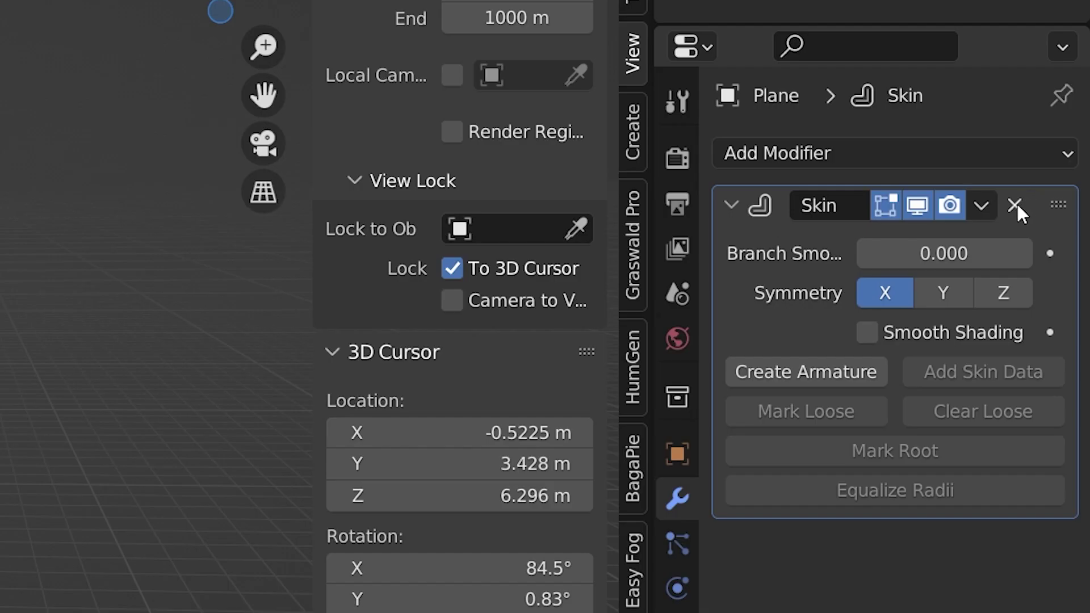
left_click(990, 209)
left_click(875, 243)
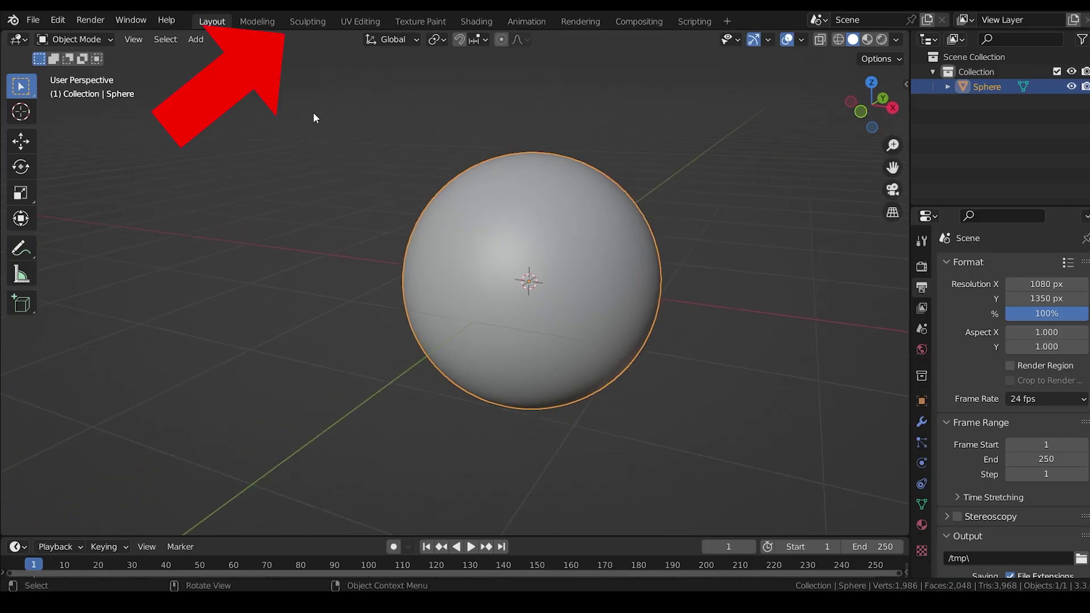
Switch to the Sculpting workspace, putting the sphere in Sculpt Mode with the Draw brush
left_click(311, 23)
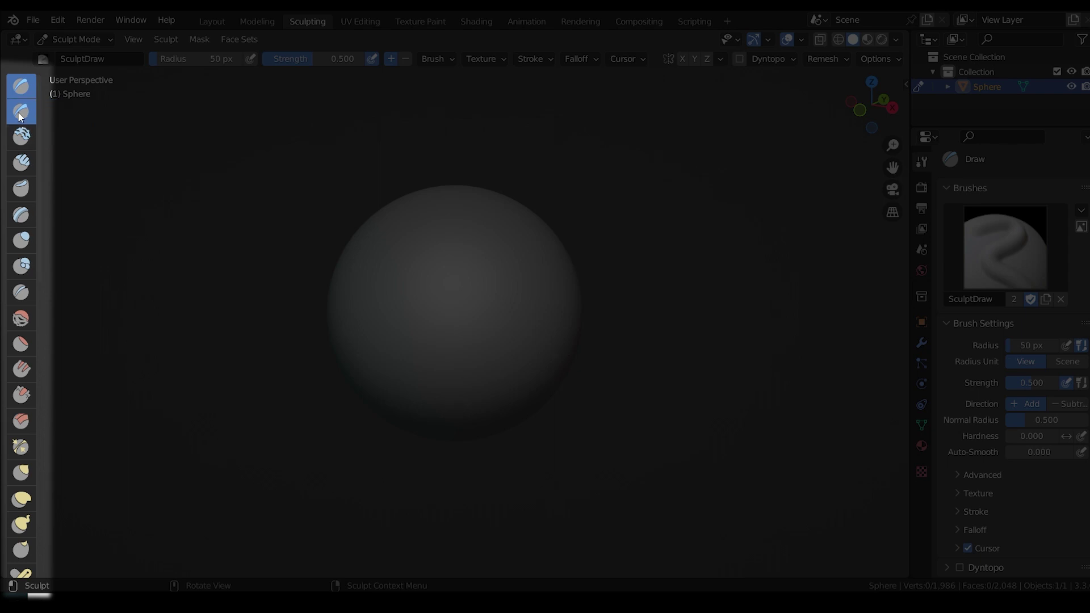
left_click(20, 137)
left_click(21, 163)
left_click(21, 188)
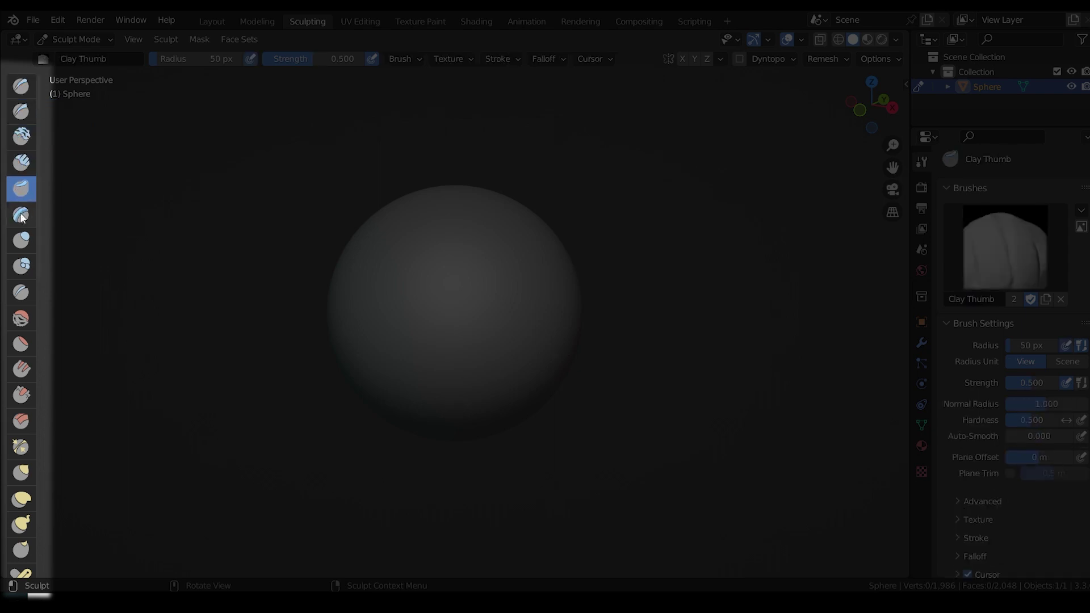
left_click(22, 213)
left_click(22, 86)
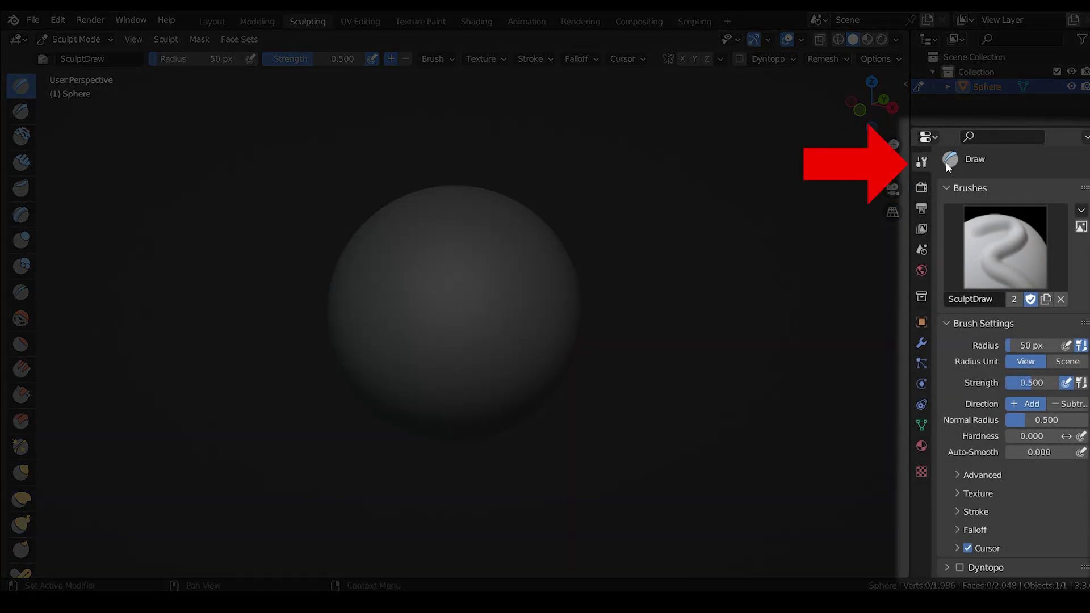
scroll(1020, 356, "down", 3)
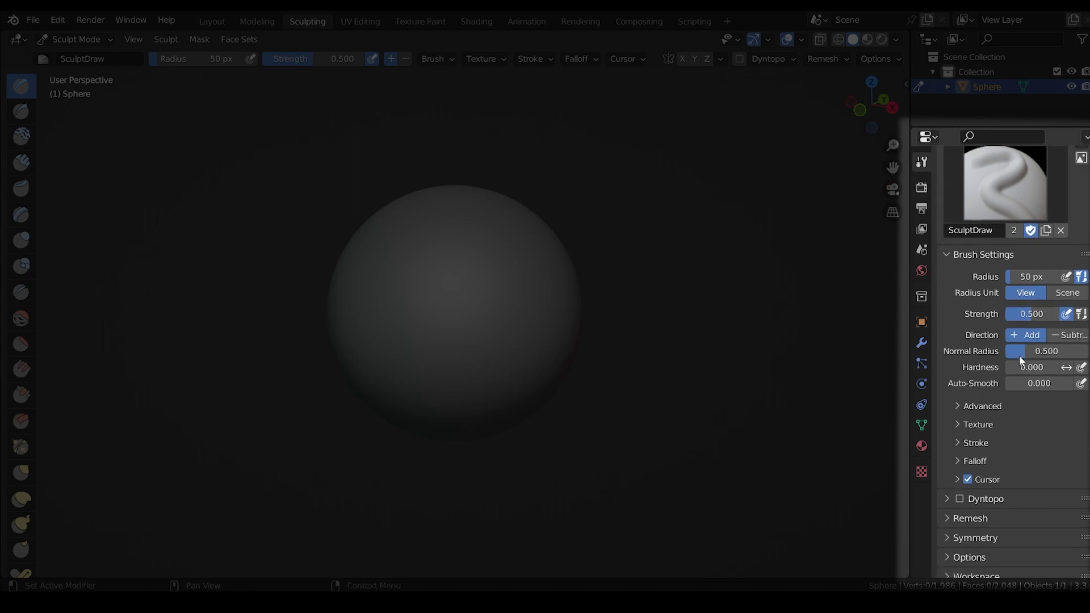
scroll(1020, 355, "up", 3)
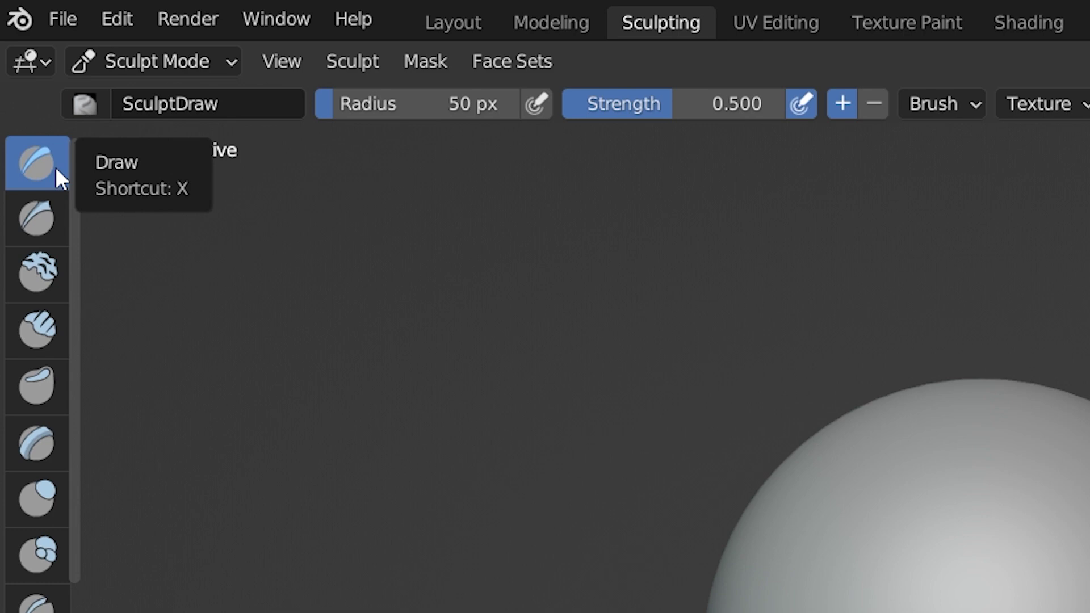
Edit the SculptDraw brush name, open its preview, and drag the radius up to 363 px
double_click(220, 102)
left_click(90, 101)
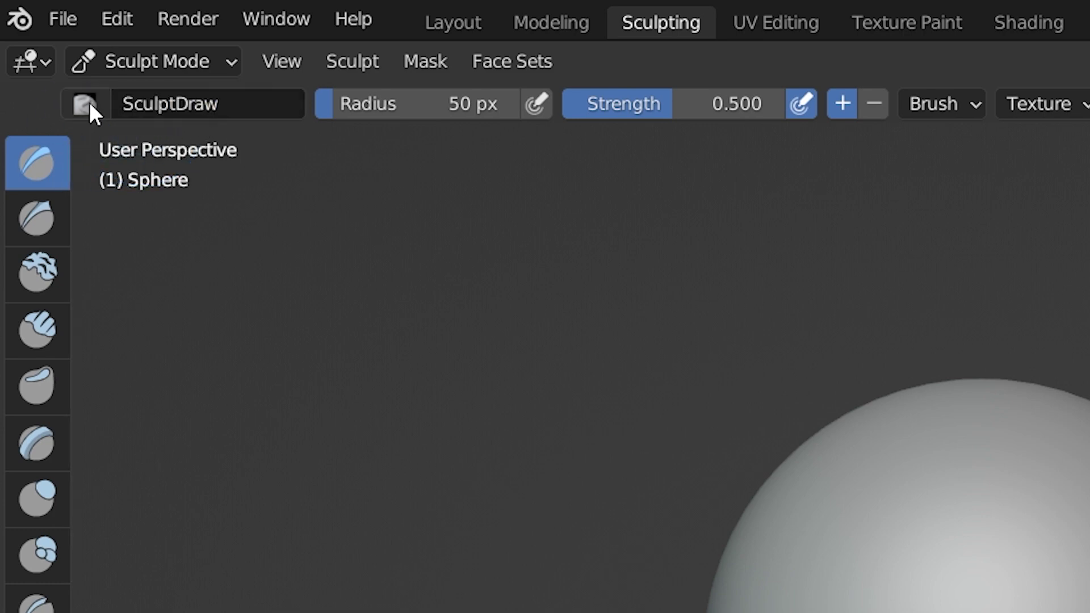
left_click(89, 101)
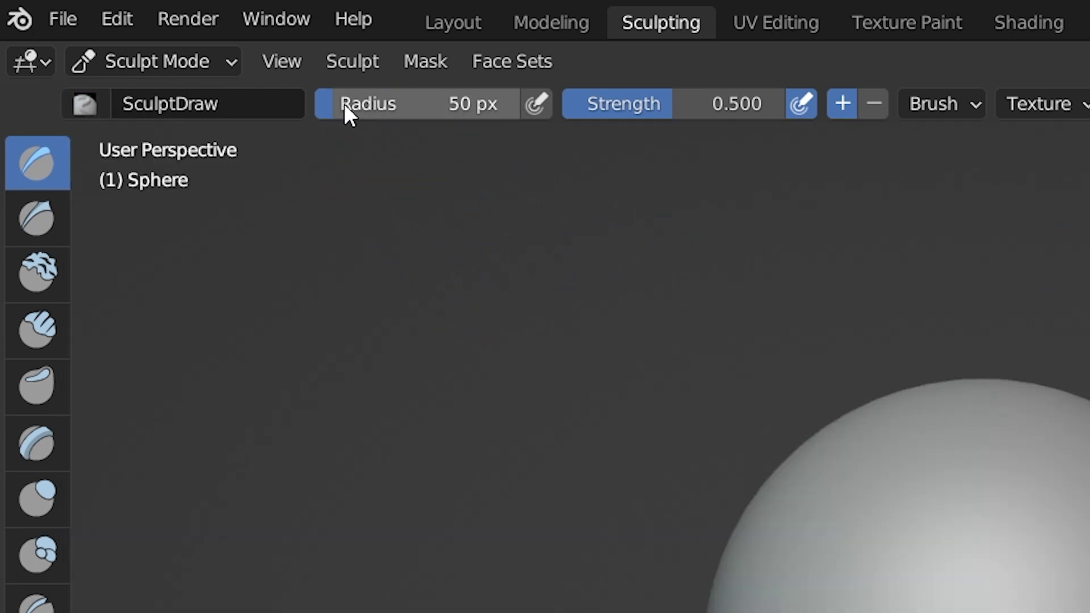
mouse_move(345, 107)
left_mouse_down()
mouse_move(443, 107)
mouse_move(448, 91)
left_mouse_up()
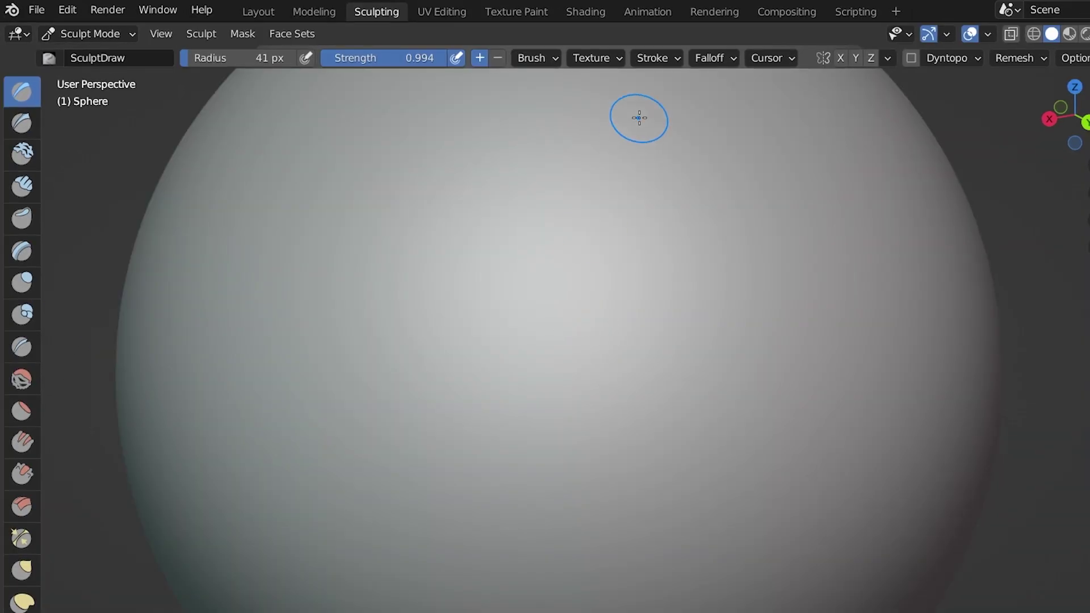
Draw a thin diagonal ridge and a broad lumpy band across the sphere
mouse_move(639, 117)
left_mouse_down()
mouse_move(287, 402)
mouse_move(564, 214)
mouse_move(249, 423)
mouse_move(658, 116)
left_mouse_up()
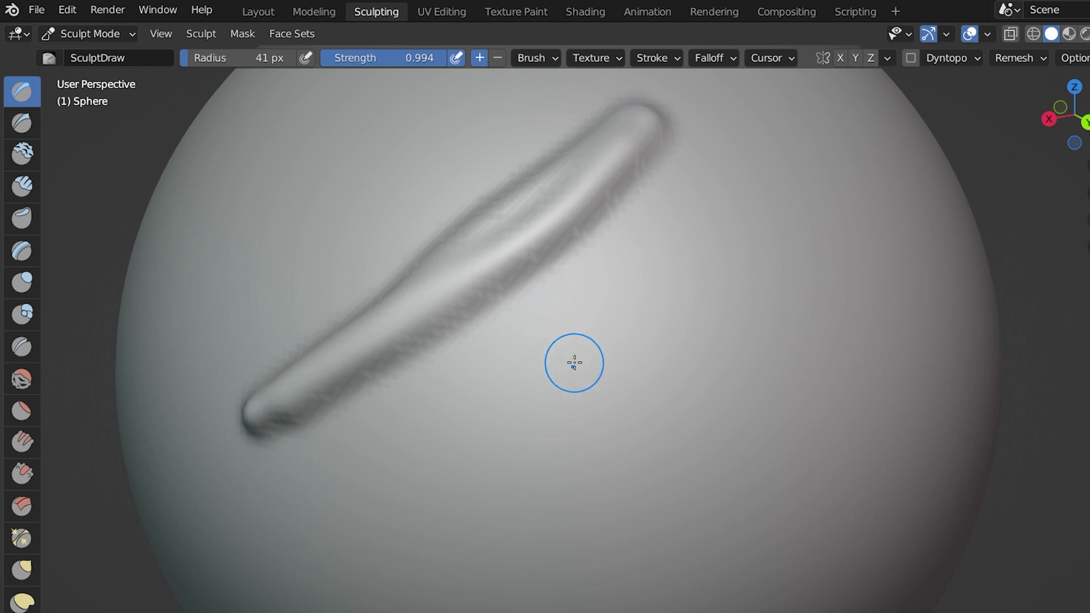
scroll(574, 362, "down", 8)
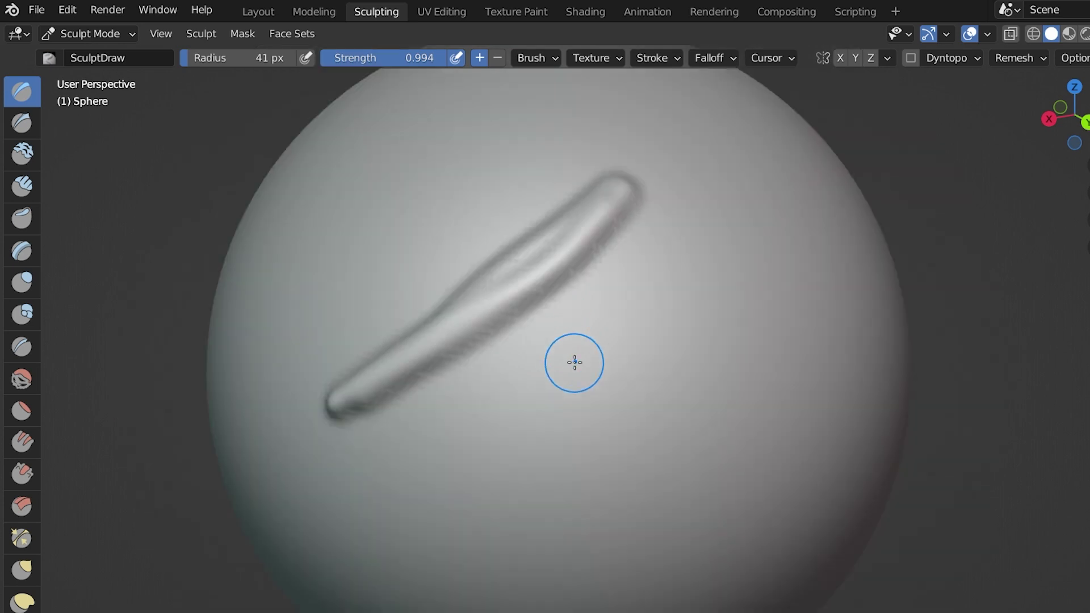
mouse_move(645, 308)
left_mouse_down()
mouse_move(496, 461)
mouse_move(648, 319)
mouse_move(523, 434)
mouse_move(632, 354)
mouse_move(577, 424)
left_mouse_up()
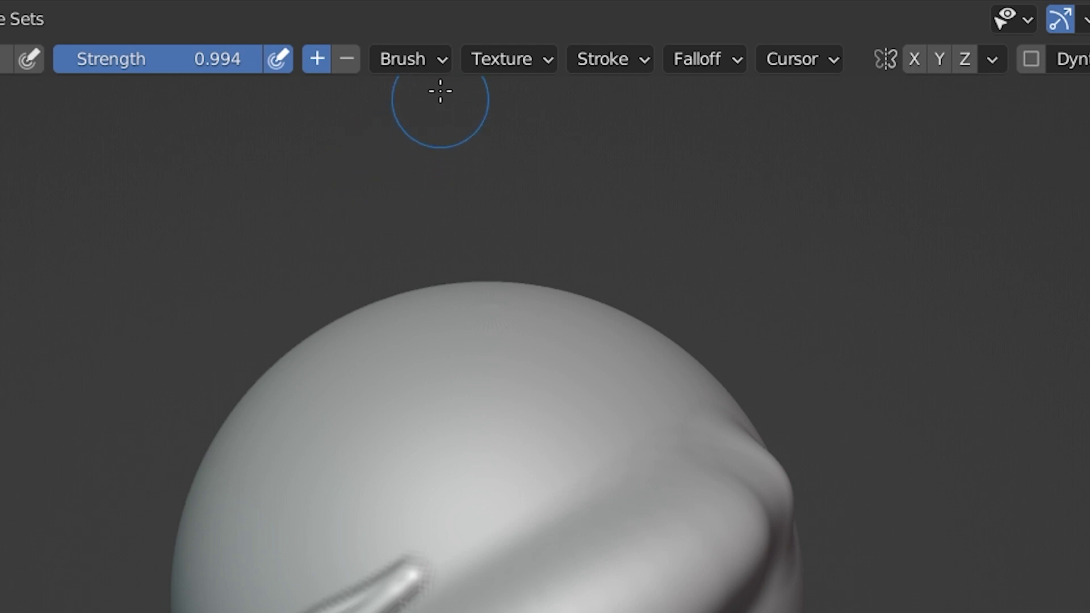
Set the Draw brush's Radius Unit to Scene, giving a 0.13 m radius
left_click(441, 59)
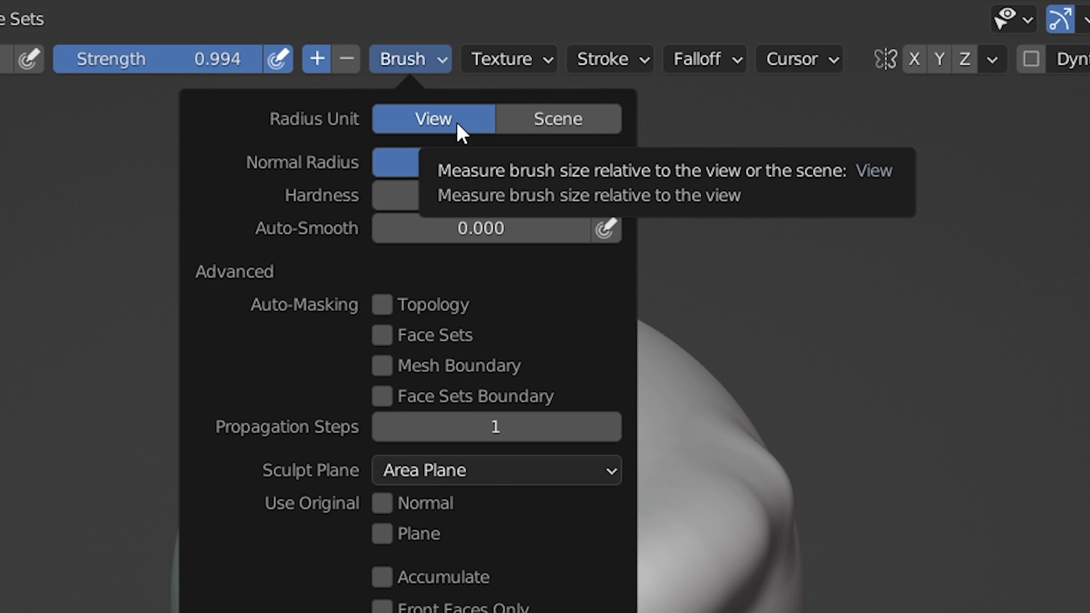
left_click(594, 117)
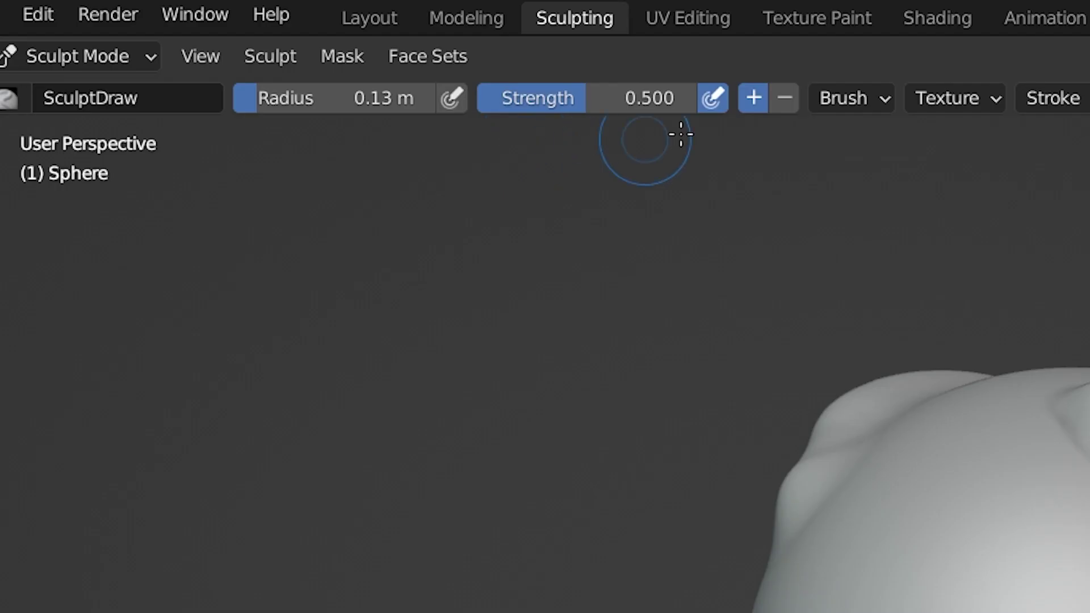
Raise brush strength to 1.000 and sculpt a long diagonal ridge on the sphere
mouse_move(581, 108)
left_mouse_down()
mouse_move(698, 108)
mouse_move(483, 97)
left_mouse_up()
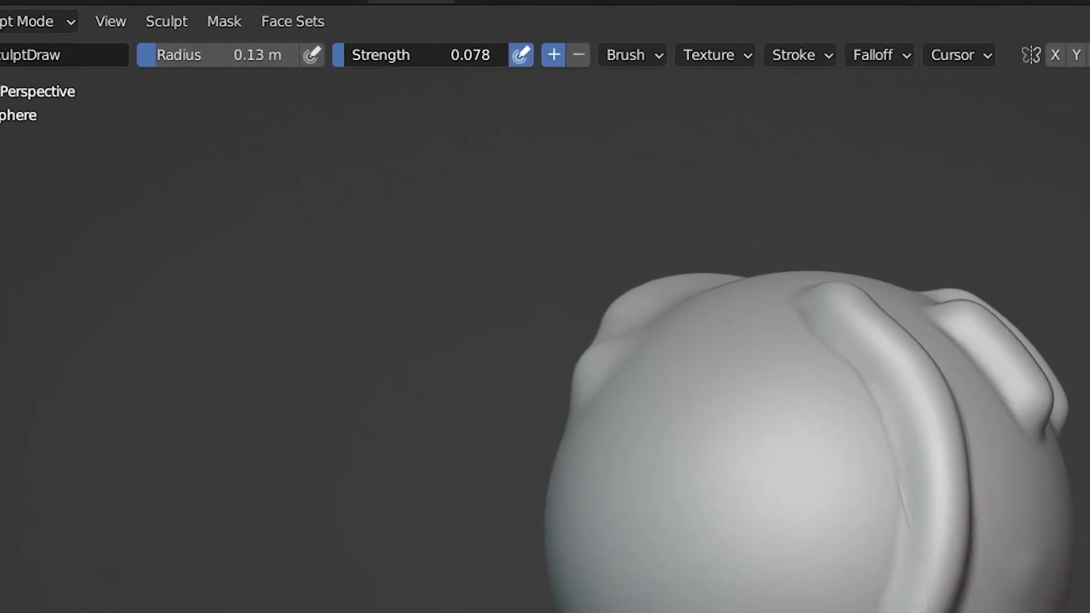
left_click_drag(344, 54, 507, 54)
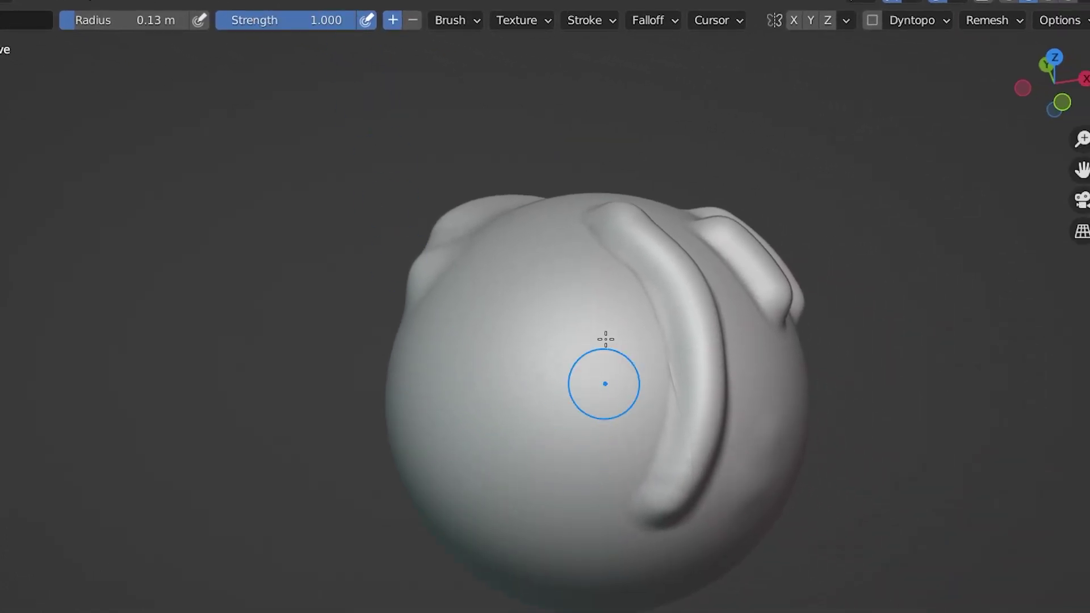
left_click_drag(762, 345, 709, 441)
left_click_drag(504, 399, 573, 236)
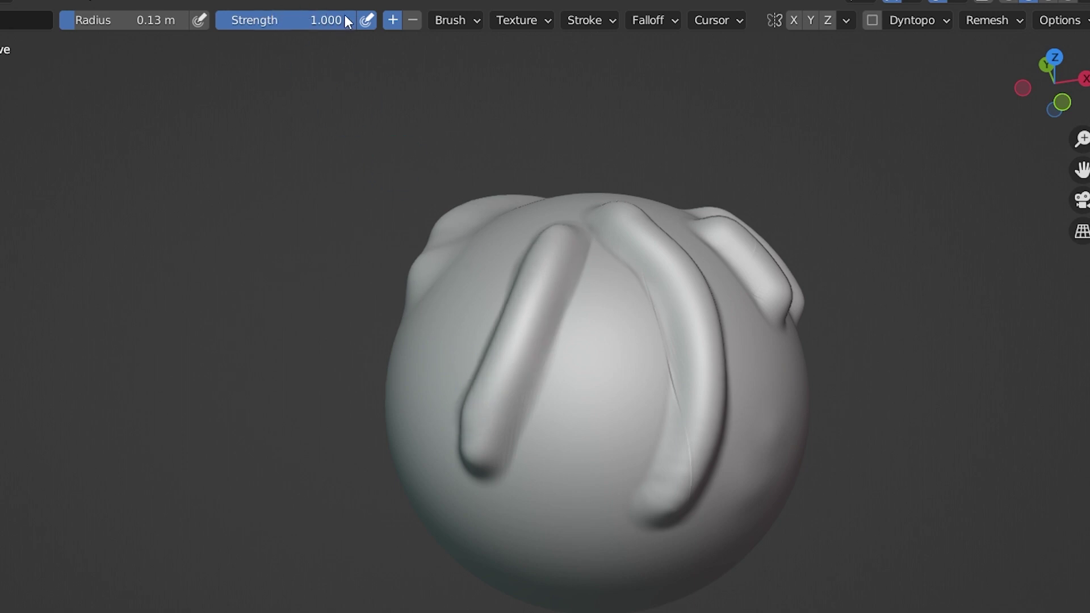
Set brush strength to 0.500 and sculpt a diagonal ridge on the sphere's left side
left_click_drag(346, 15, 219, 16)
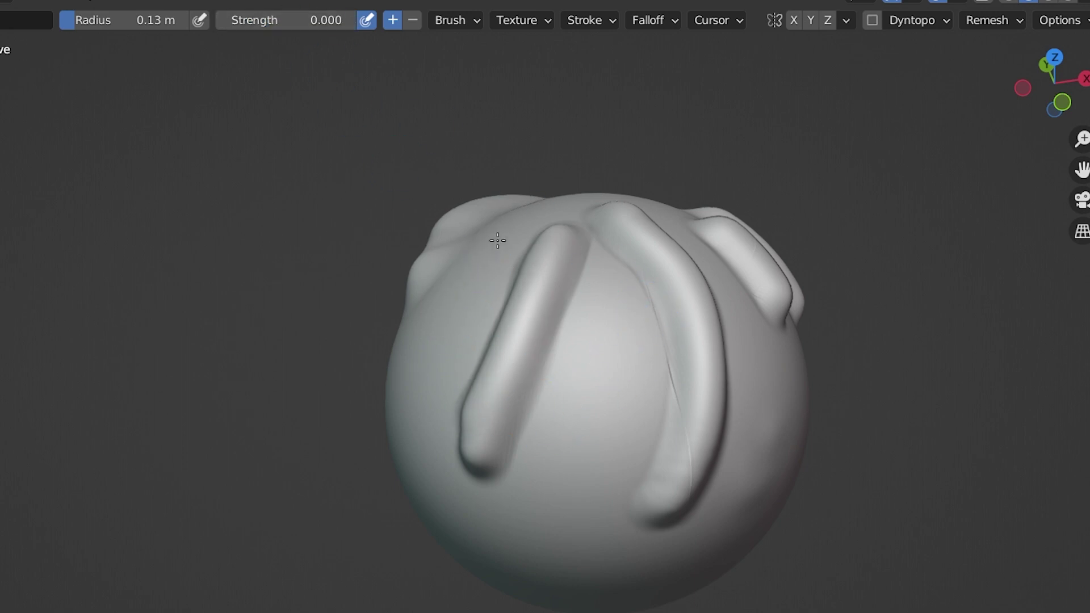
left_click(277, 21)
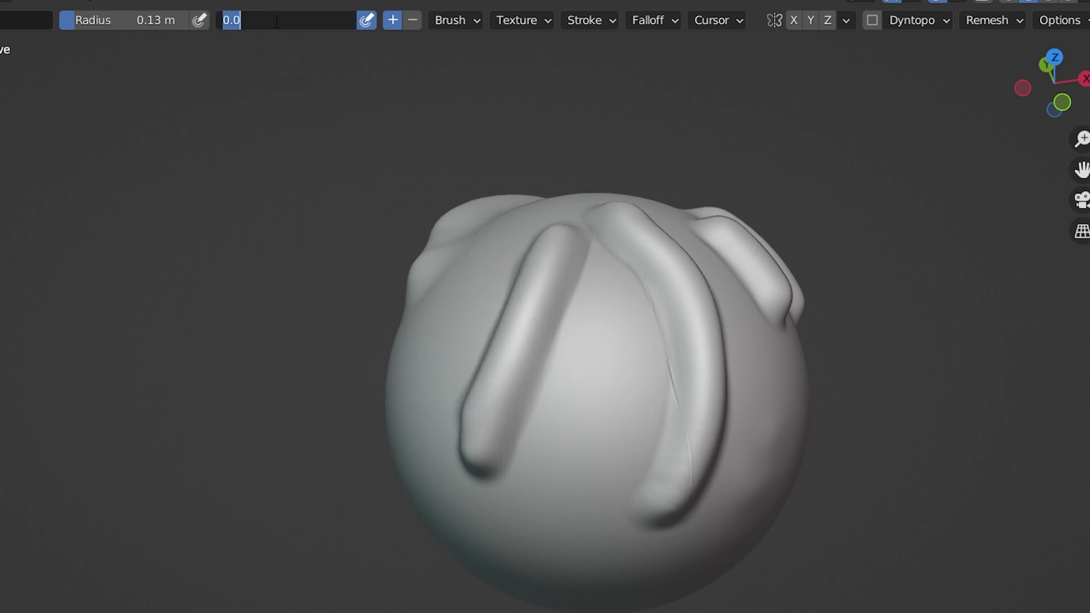
type(".5")
key("Return")
mouse_move(474, 298)
left_mouse_down()
mouse_move(449, 349)
mouse_move(469, 288)
mouse_move(408, 397)
left_mouse_up()
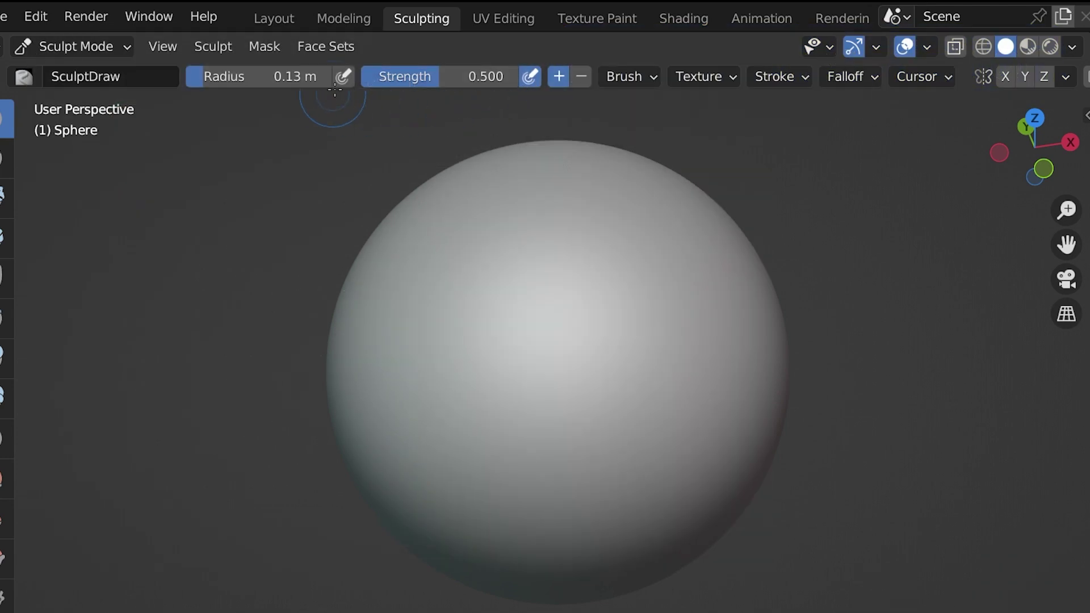
Disable radius pressure and raise ridges down and across the sphere
left_click(343, 80)
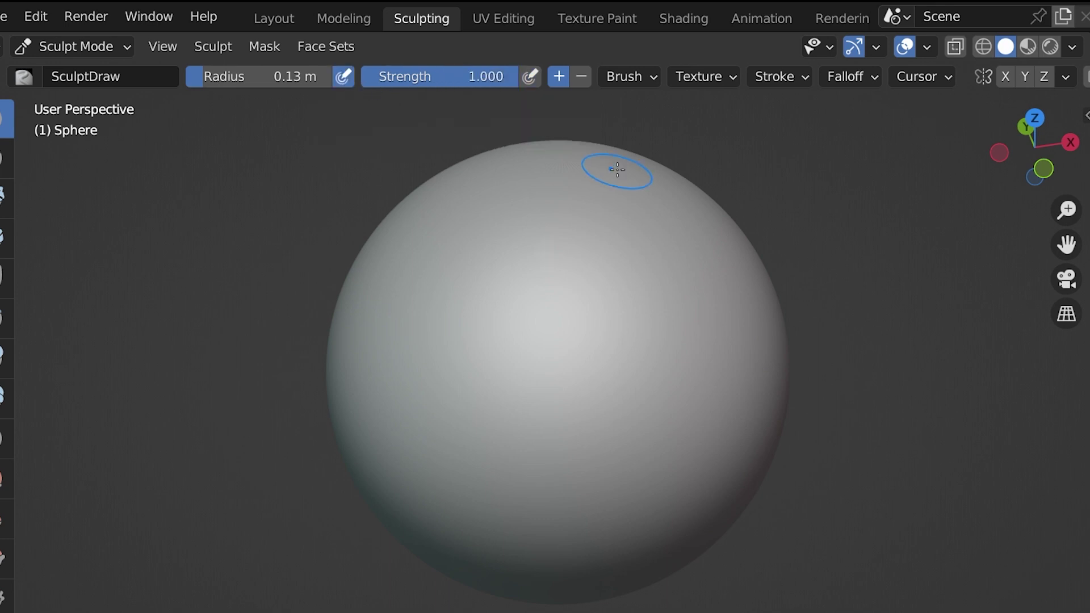
mouse_move(572, 236)
left_mouse_down()
mouse_move(528, 329)
mouse_move(497, 439)
left_mouse_up()
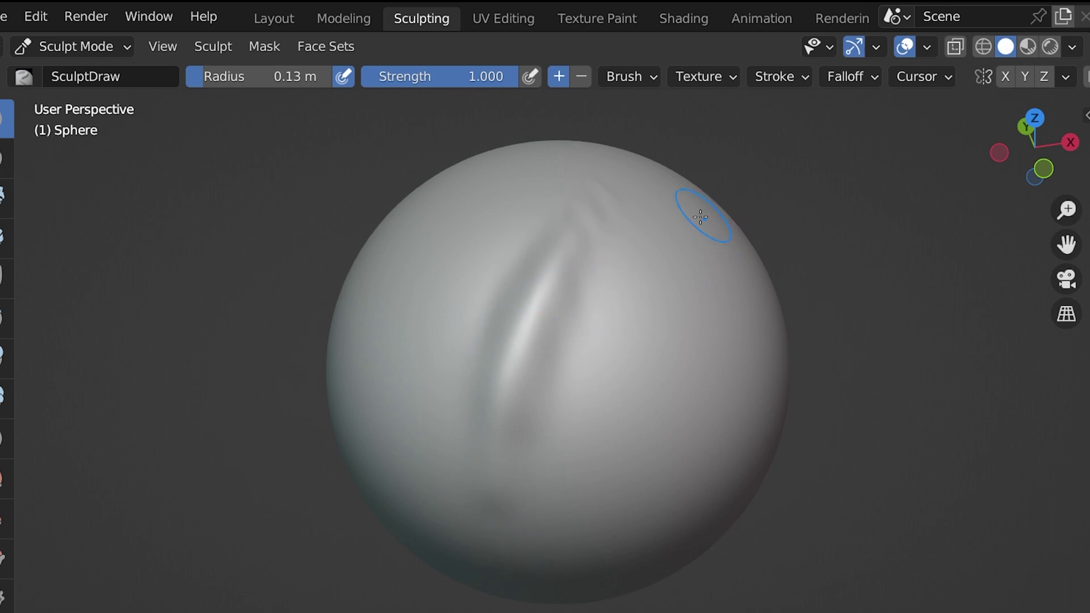
left_click_drag(669, 265, 571, 551)
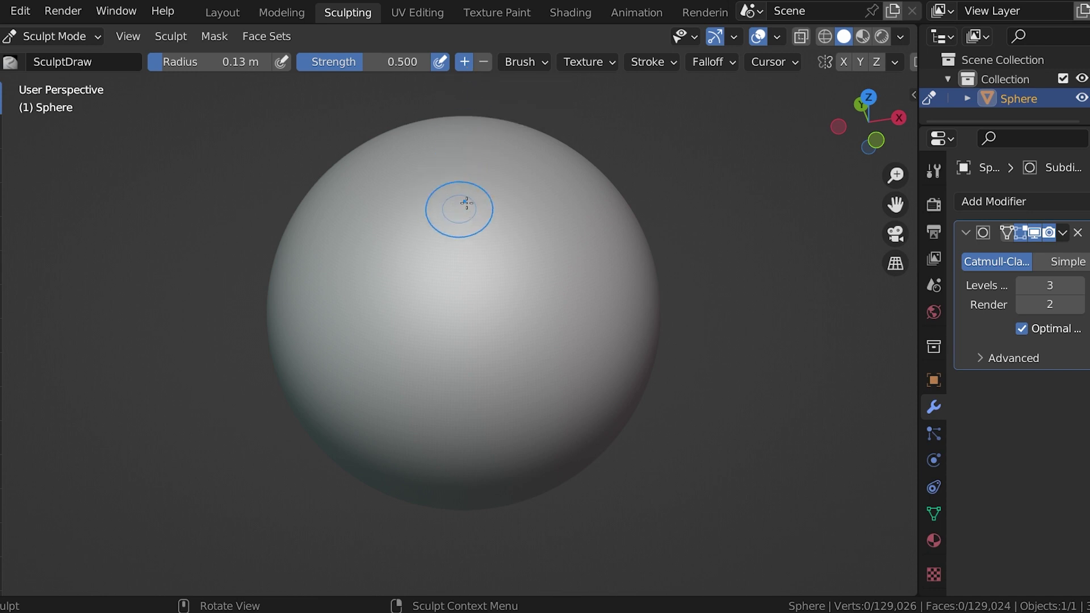
mouse_move(487, 169)
left_mouse_down()
mouse_move(398, 303)
mouse_move(486, 171)
mouse_move(448, 242)
left_mouse_up()
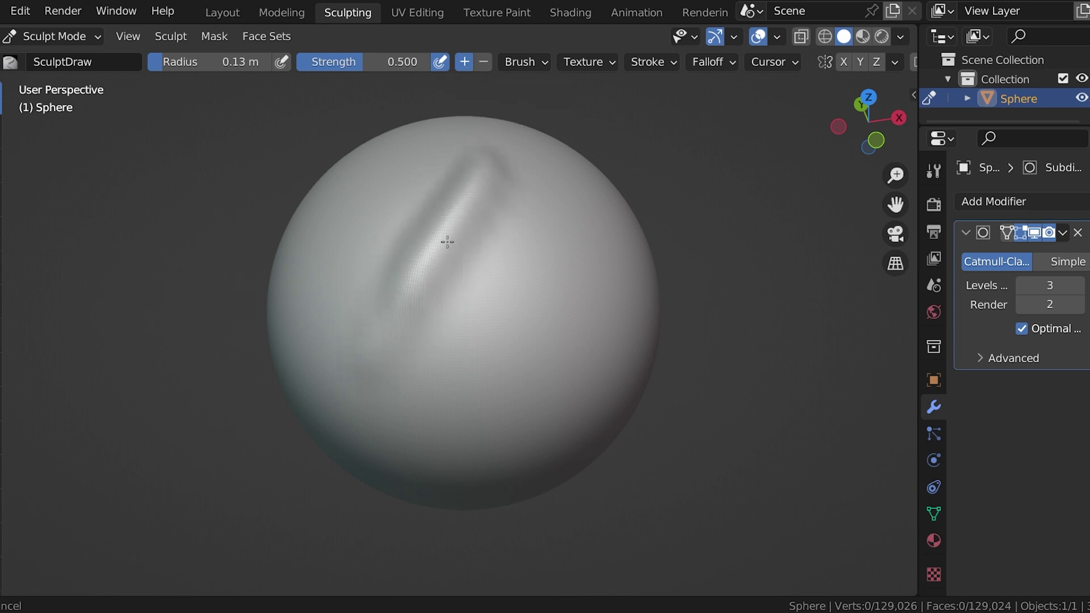
left_click_drag(360, 356, 455, 236)
mouse_move(455, 236)
middle_mouse_down()
mouse_move(567, 238)
mouse_move(451, 244)
middle_mouse_up()
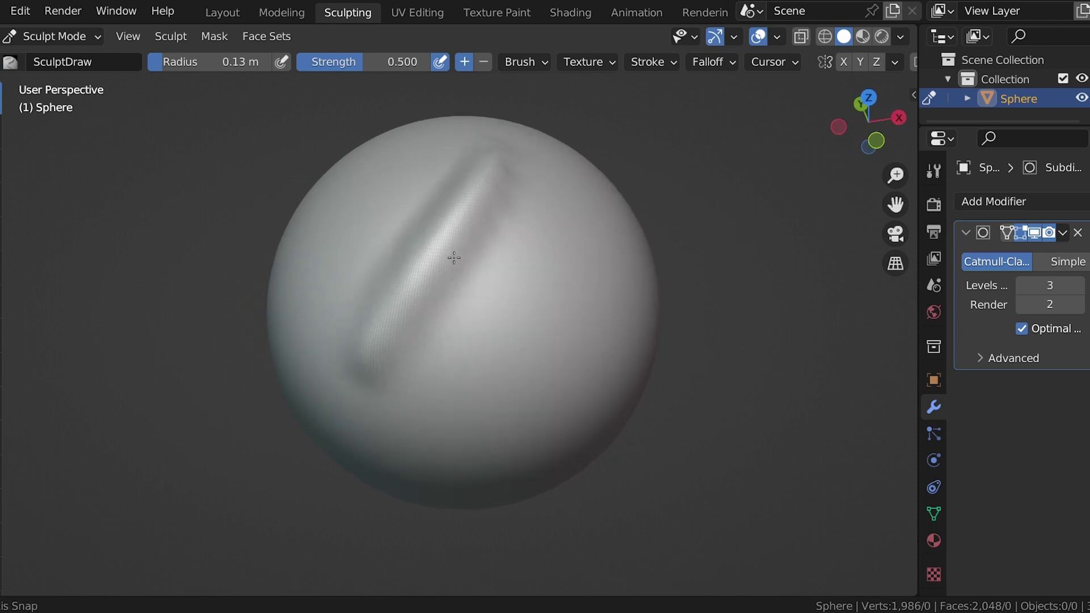
Switch the brush to Subtract, carve a groove down from the dent, and enter Edit Mode
left_click(483, 62)
mouse_move(525, 268)
middle_mouse_down()
mouse_move(467, 260)
mouse_move(479, 219)
middle_mouse_up()
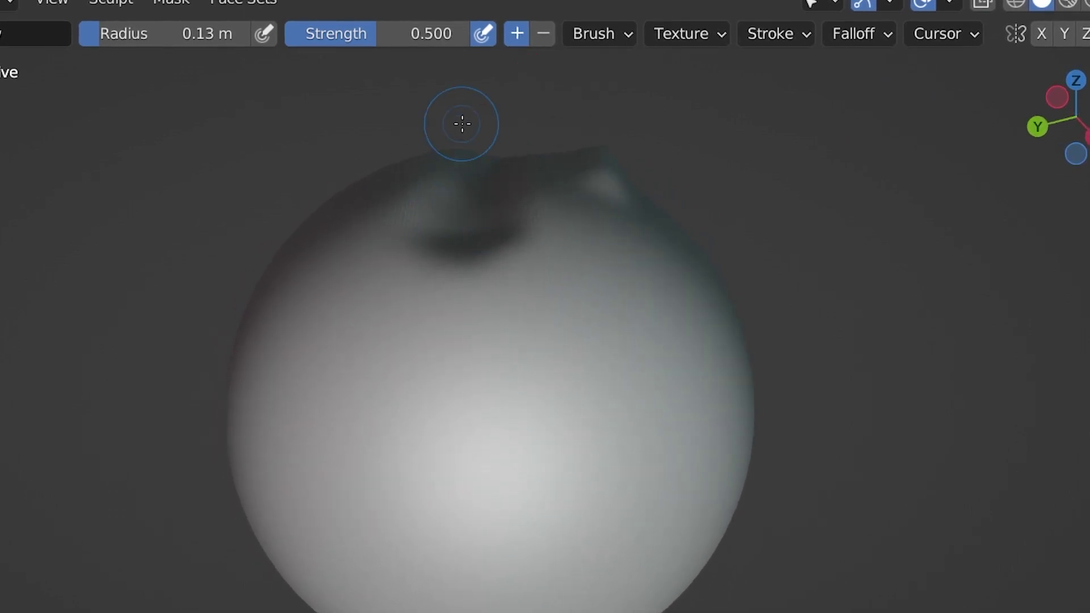
mouse_move(370, 200)
left_mouse_down()
mouse_move(396, 255)
mouse_move(449, 273)
left_mouse_up()
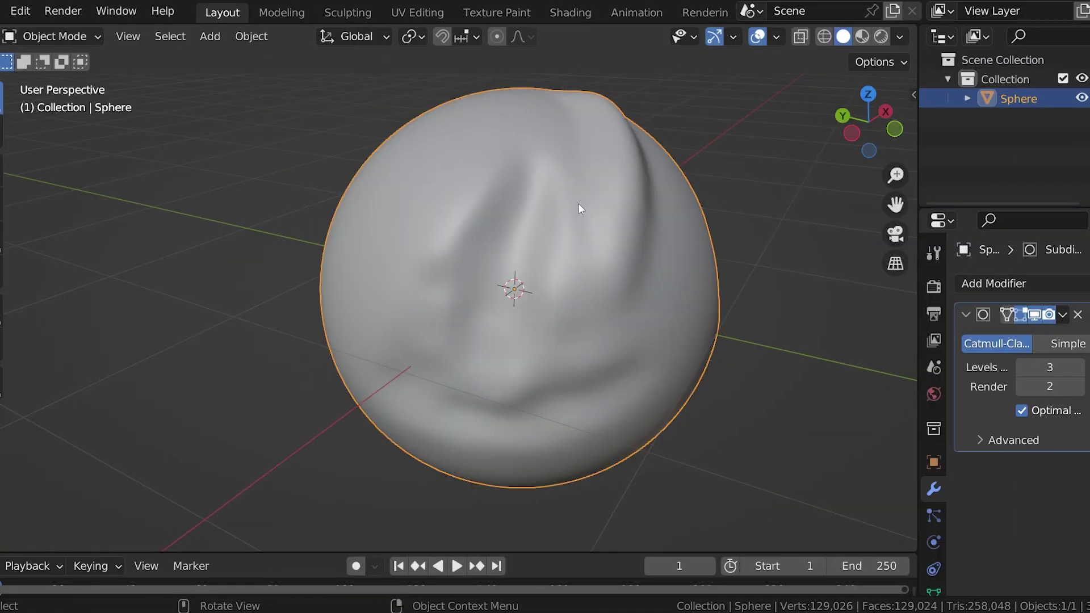
key("Tab")
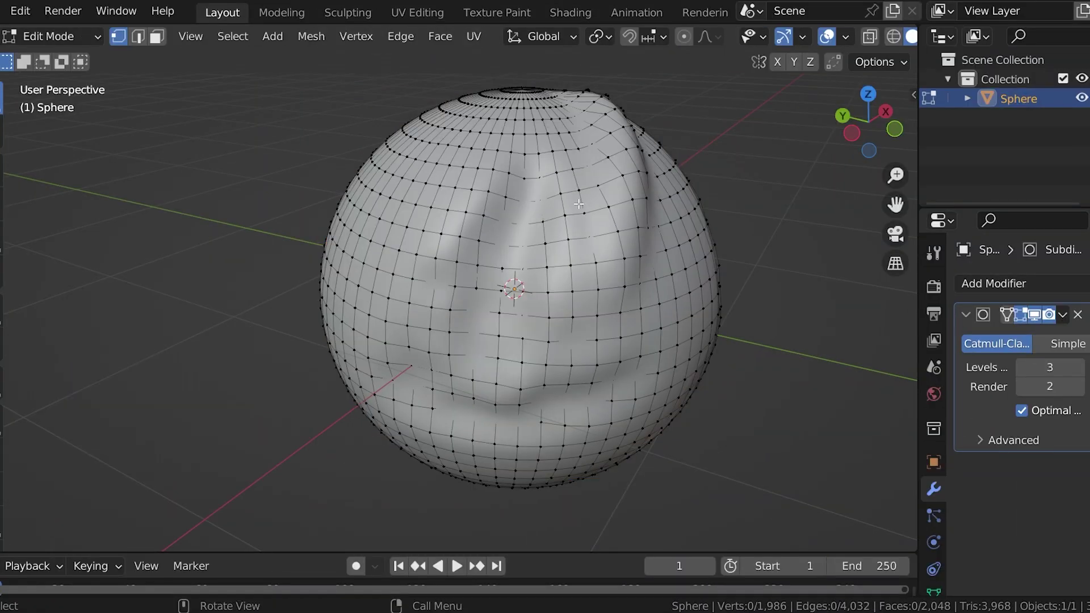
Recalculate all of the sphere's normals to face inside, then return to the Sculpting workspace
key("a")
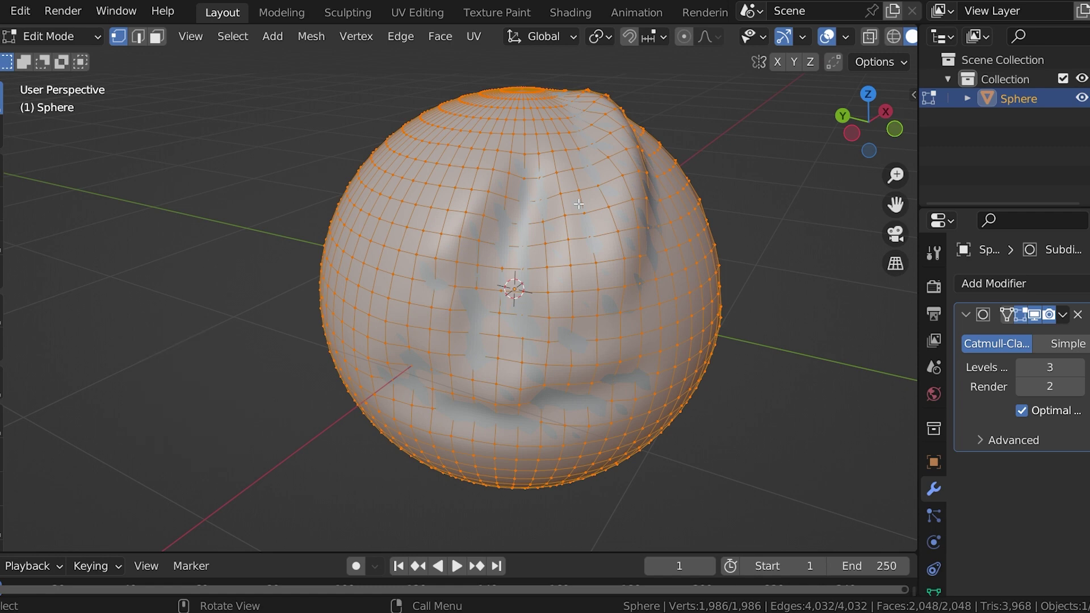
key("shift+n")
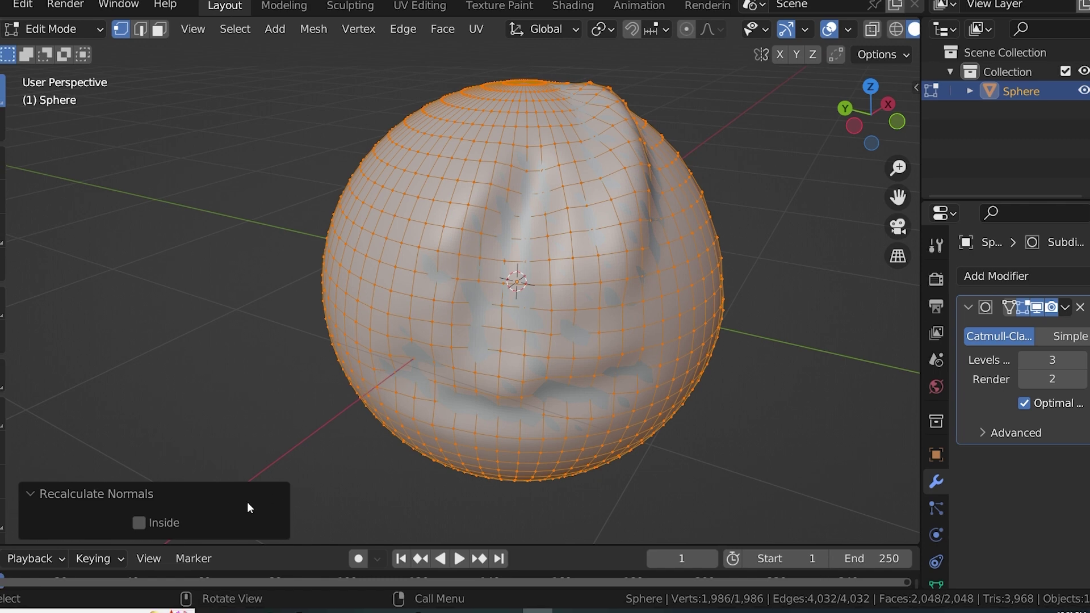
left_click(138, 523)
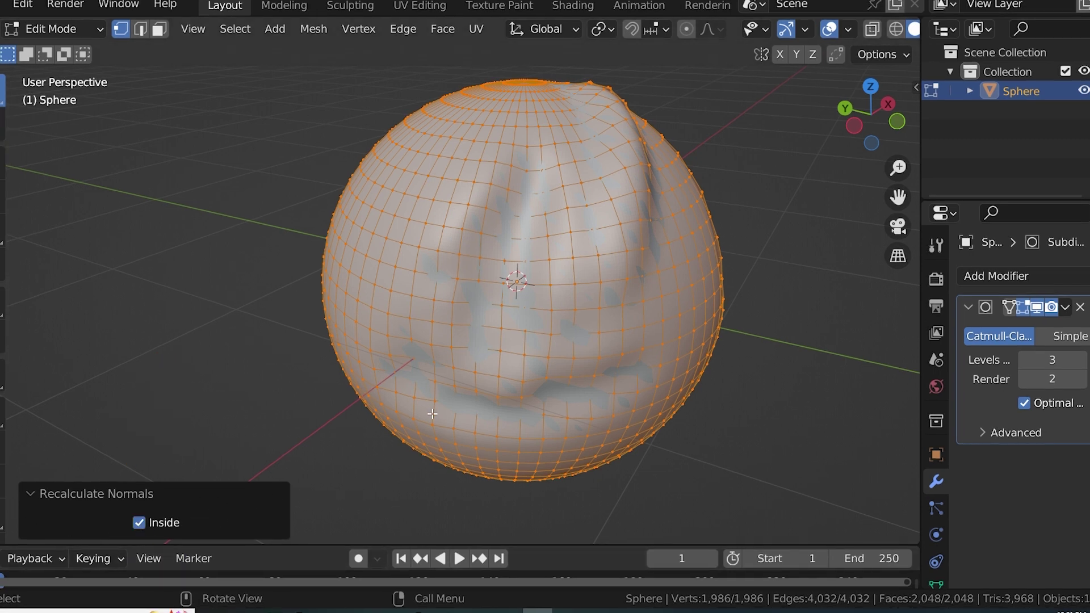
key("Tab")
left_click(350, 5)
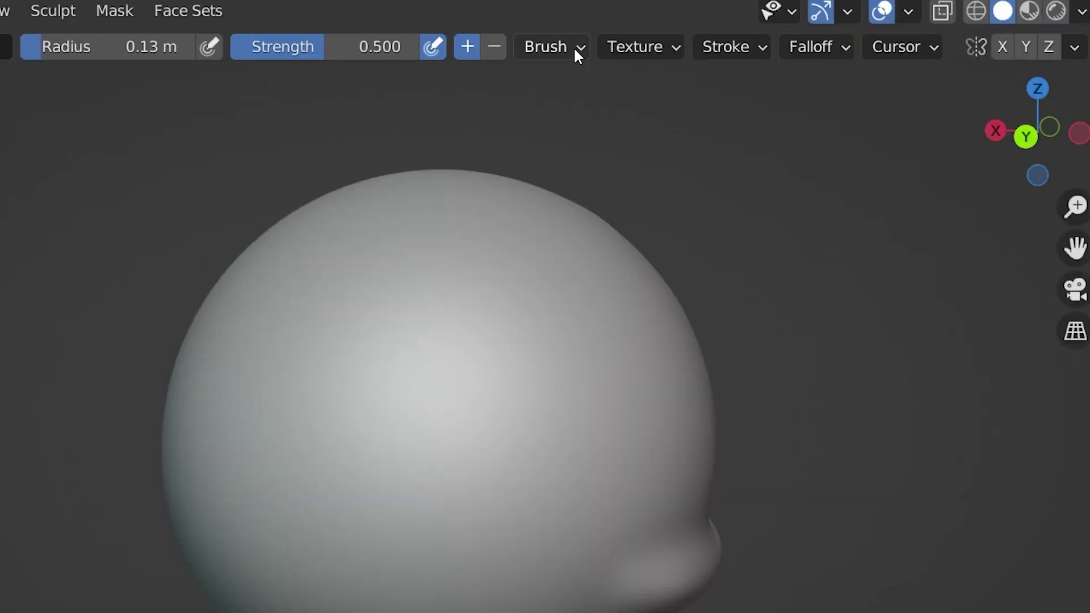
Show the Draw brush's full settings in the Active Tool properties tab and scroll through them
left_click(576, 46)
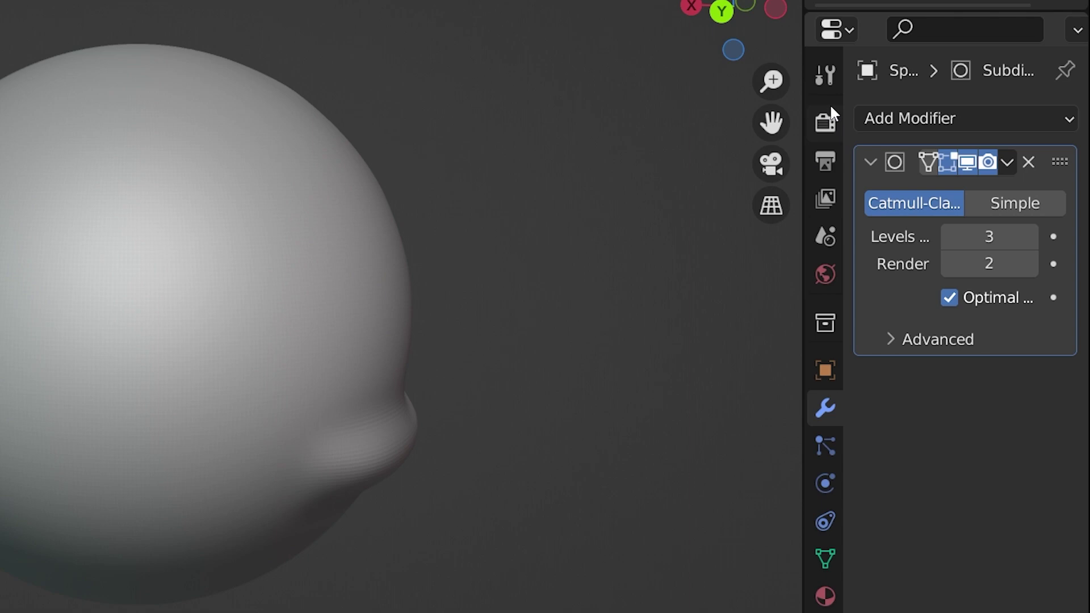
left_click(824, 74)
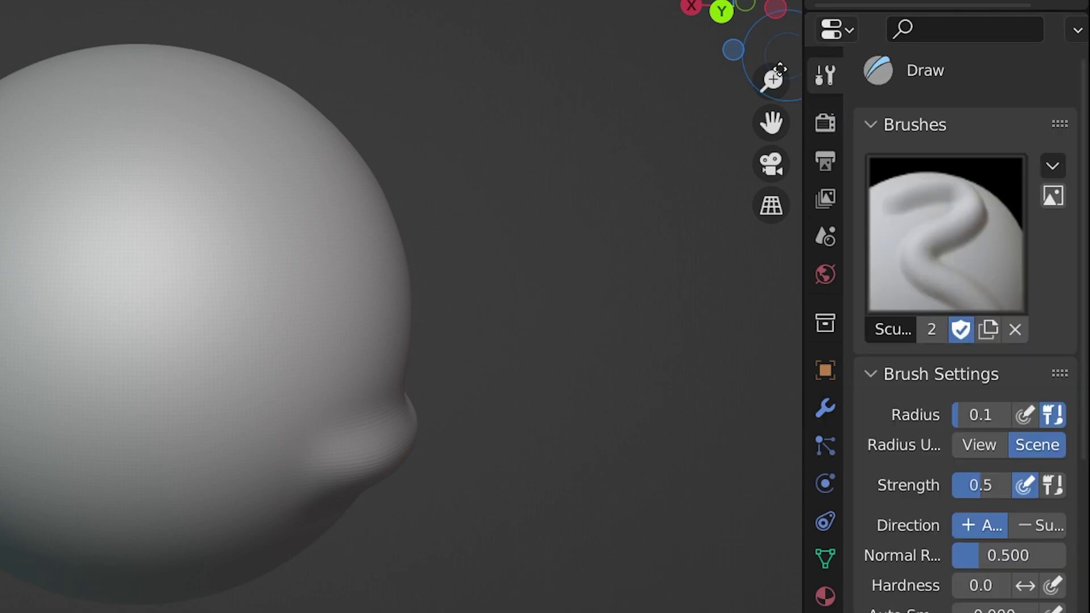
scroll(962, 414, "down", 10)
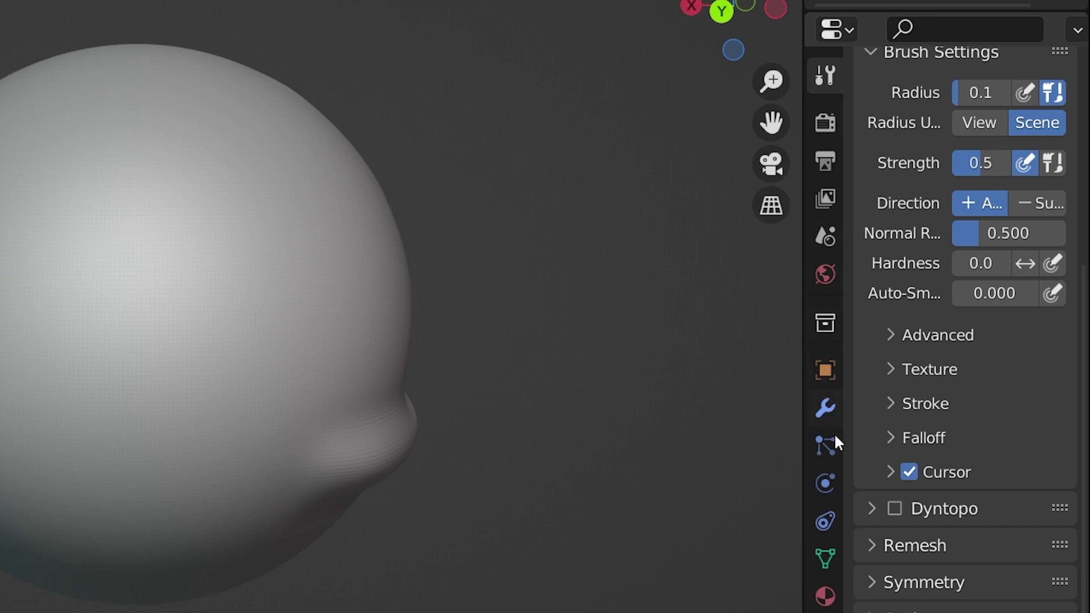
scroll(937, 170, "up", 6)
Create a new brush texture for the Draw brush
left_click(554, 15)
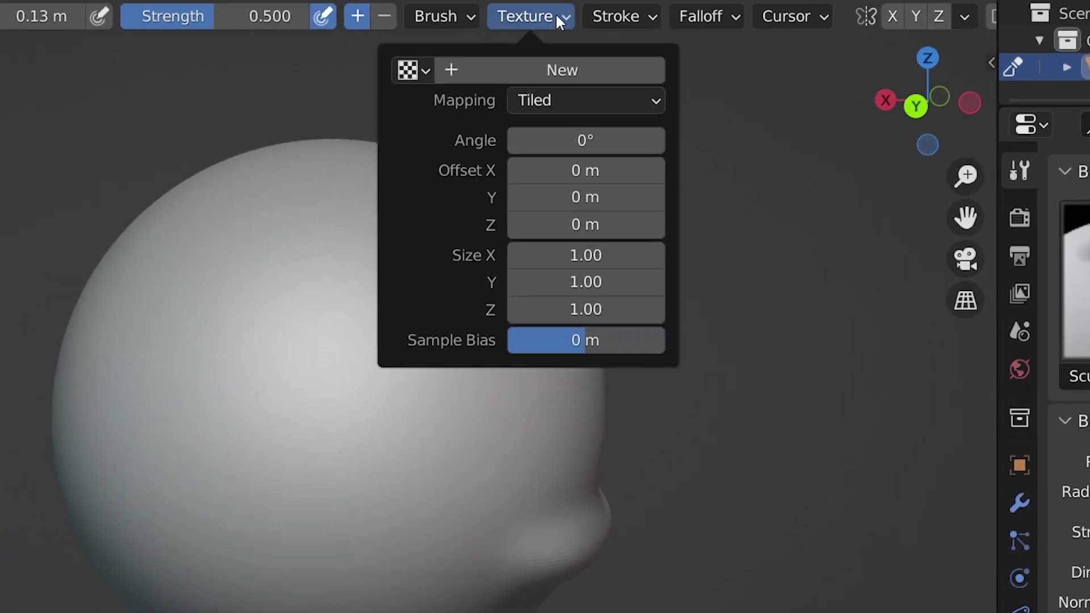
left_click(666, 124)
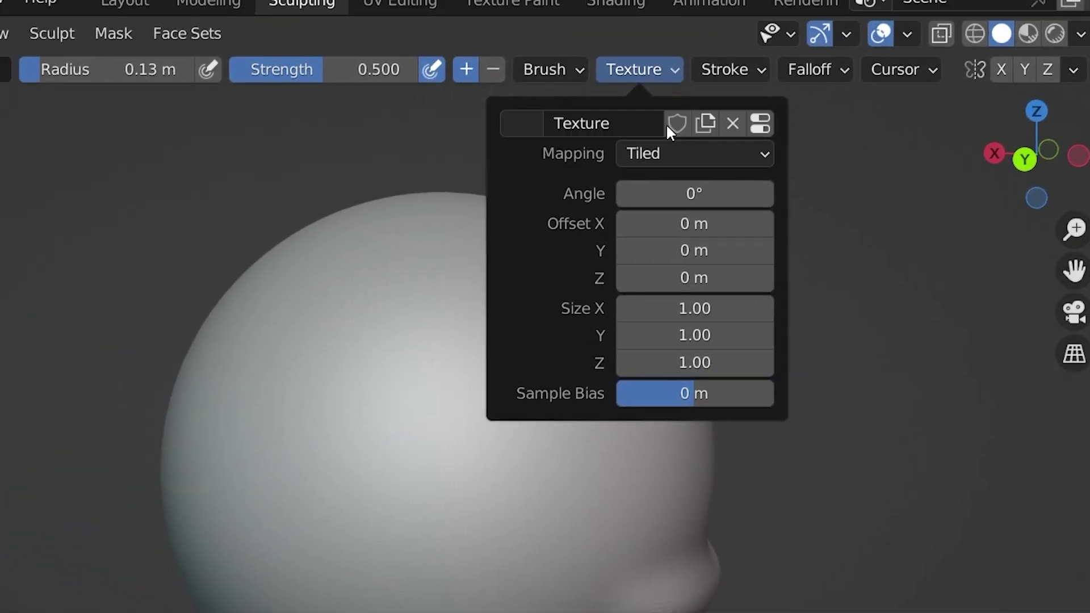
left_click(673, 79)
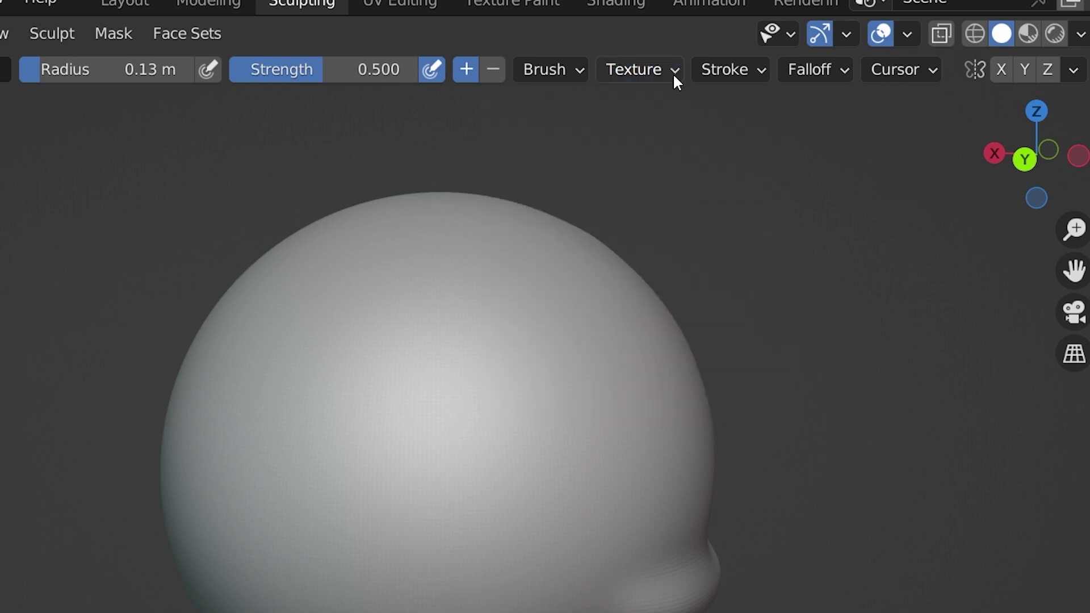
Sculpt a looping raised ridge across the sphere using the Dots stroke method
left_click(727, 70)
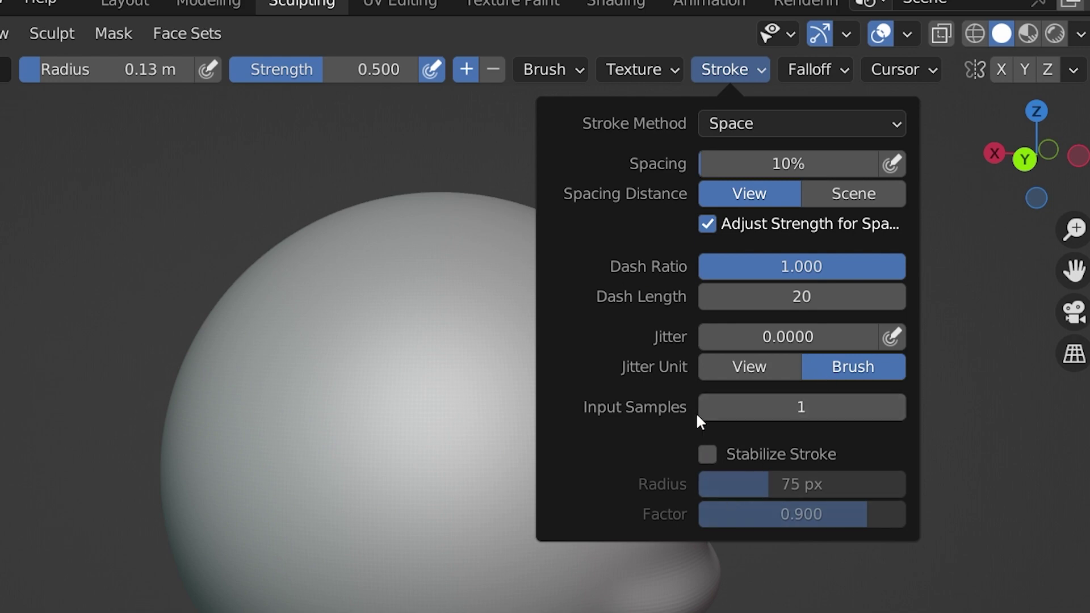
left_click(694, 69)
left_click(732, 69)
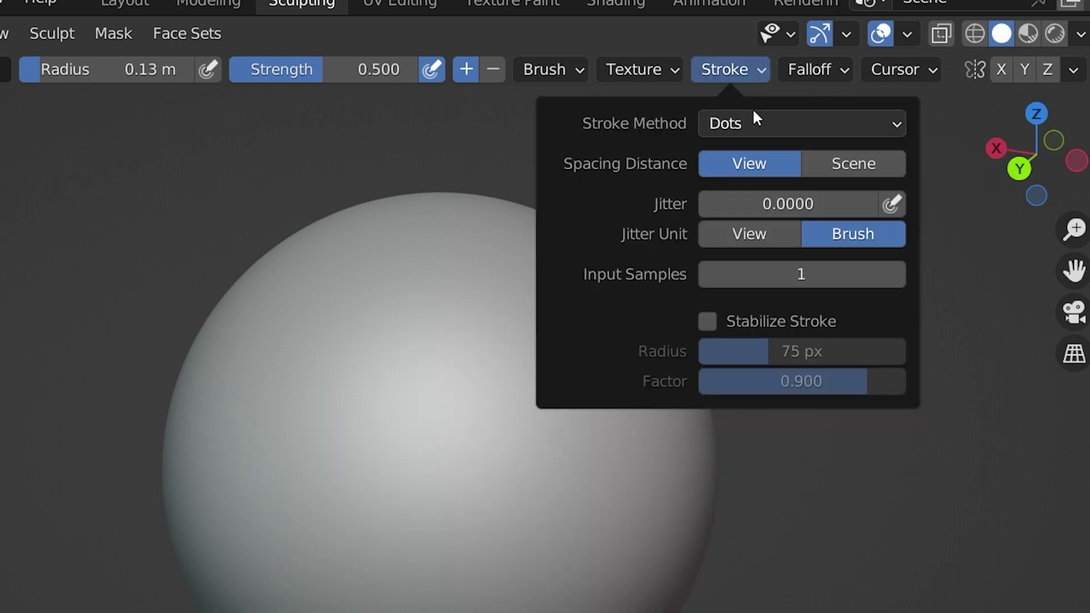
mouse_move(497, 292)
left_mouse_down()
mouse_move(356, 463)
mouse_move(467, 483)
mouse_move(538, 431)
mouse_move(579, 506)
mouse_move(477, 573)
left_mouse_up()
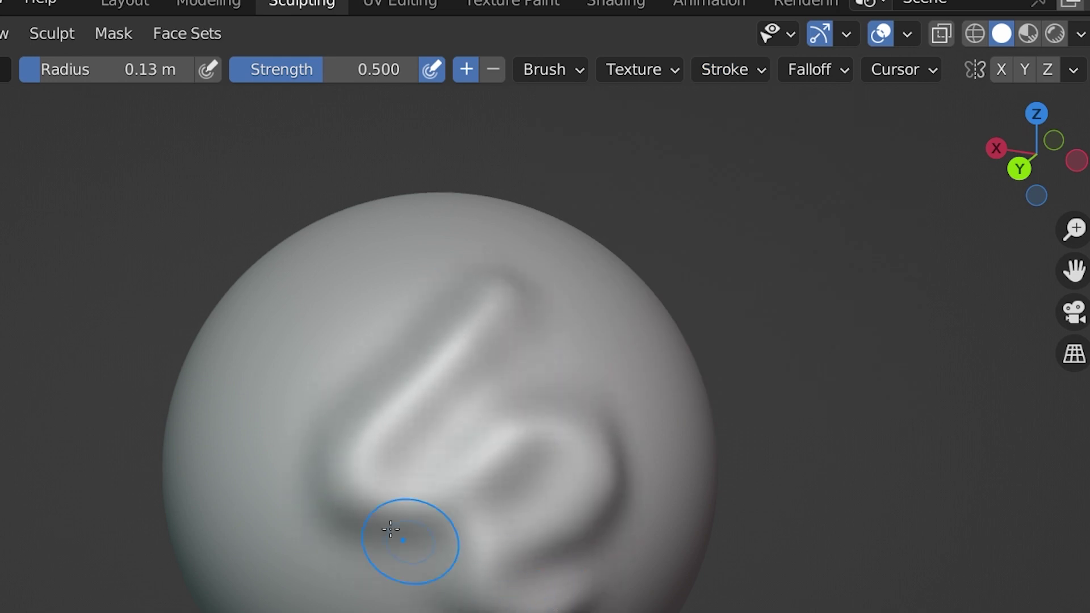
mouse_move(409, 540)
middle_mouse_down()
mouse_move(555, 452)
mouse_move(637, 420)
middle_mouse_up()
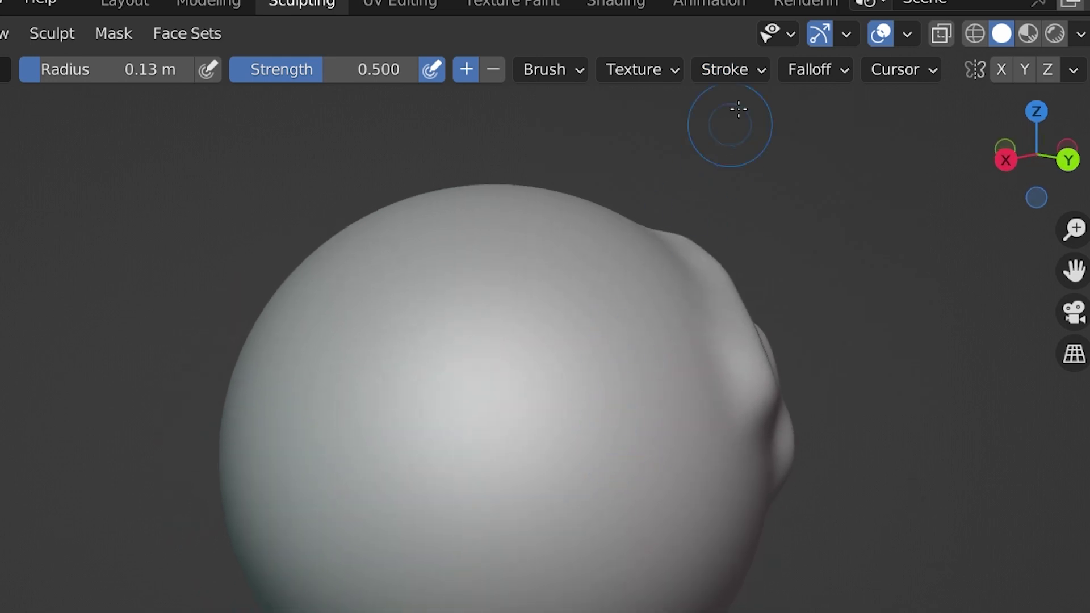
Switch the stroke method to Airbrush and airbrush a square-shaped ridge onto the sphere
left_click(744, 70)
left_click(755, 123)
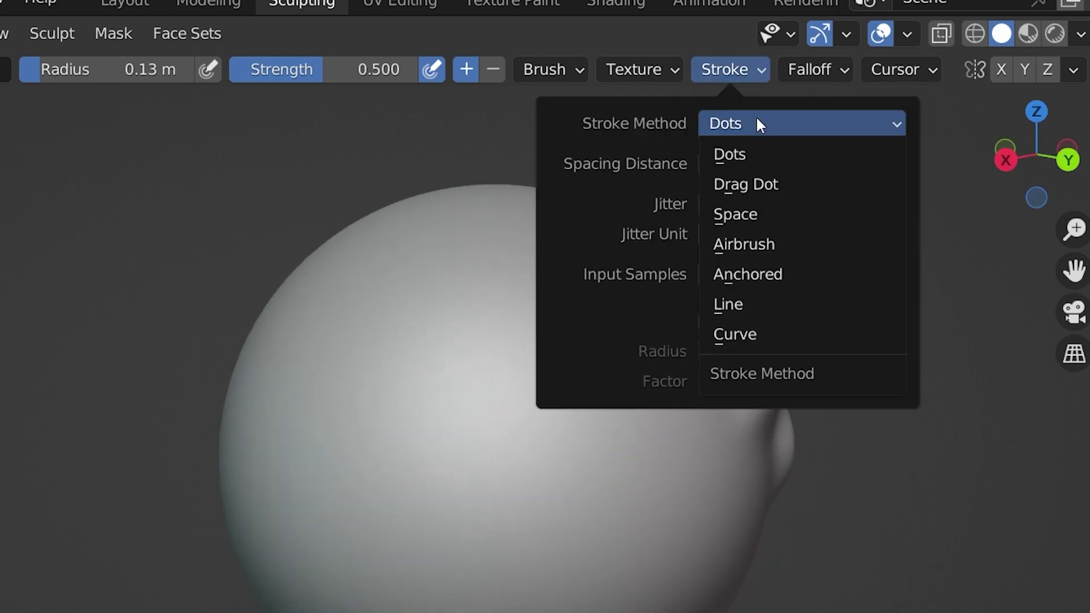
left_click(783, 244)
scroll(363, 343, "up", 4)
mouse_move(362, 343)
left_mouse_down()
mouse_move(404, 363)
mouse_move(550, 496)
left_mouse_up()
scroll(550, 491, "down", 3)
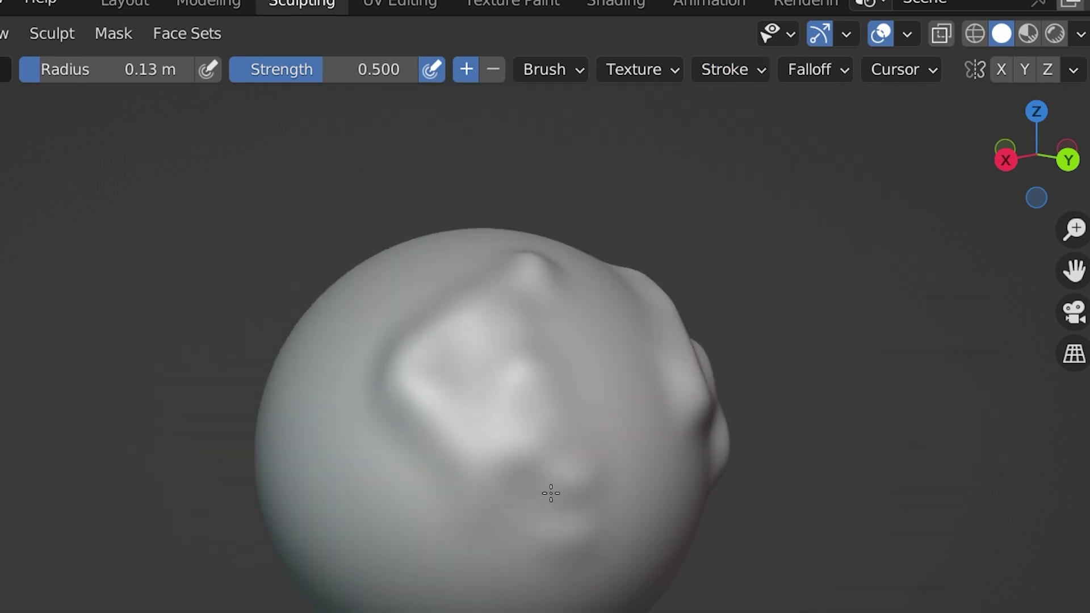
Switch the stroke method to Line and sculpt a straight diagonal ridge down the sphere
left_click(745, 73)
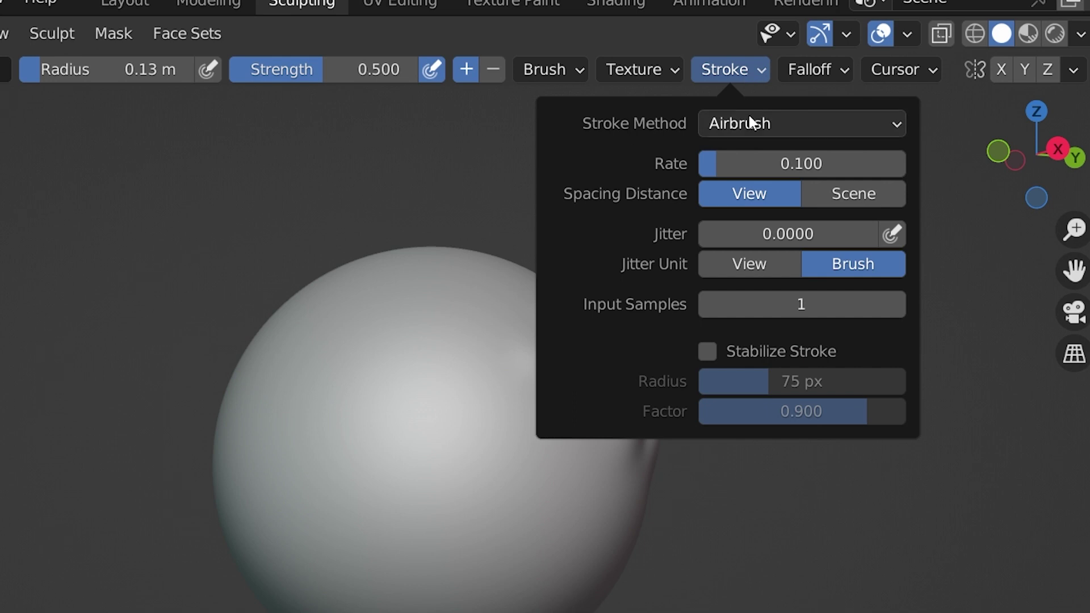
left_click(750, 123)
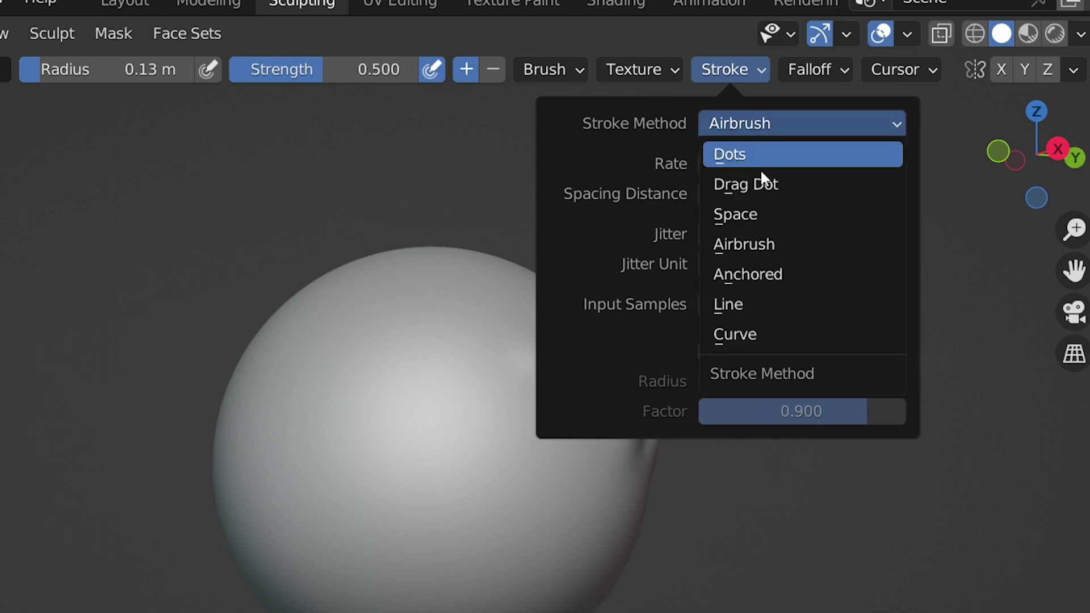
left_click(771, 304)
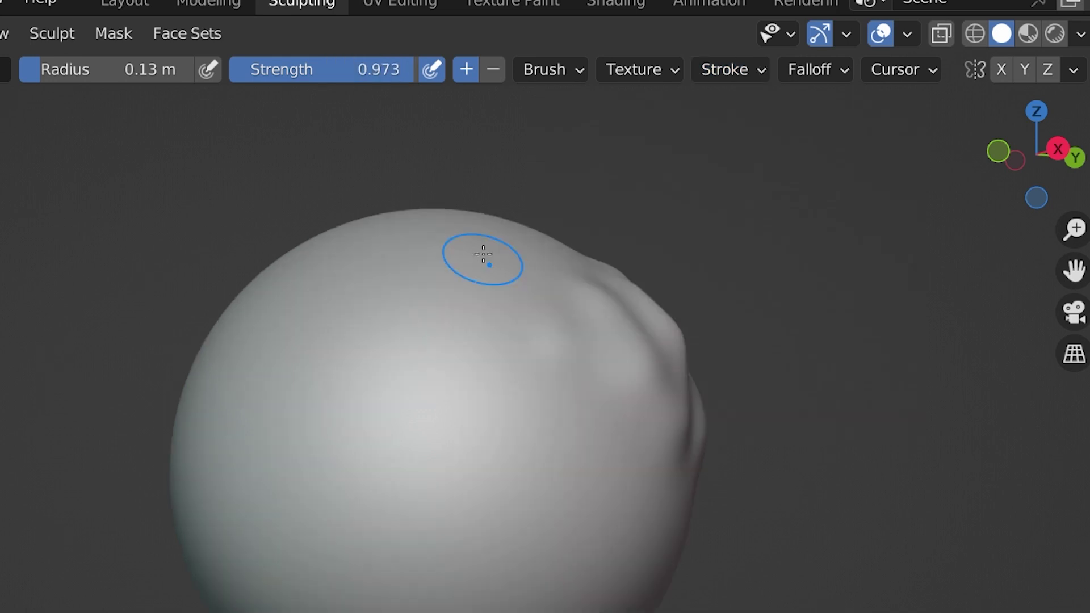
left_click_drag(483, 251, 288, 538)
mouse_move(409, 530)
middle_mouse_down()
mouse_move(538, 555)
mouse_move(577, 574)
mouse_move(415, 540)
middle_mouse_up()
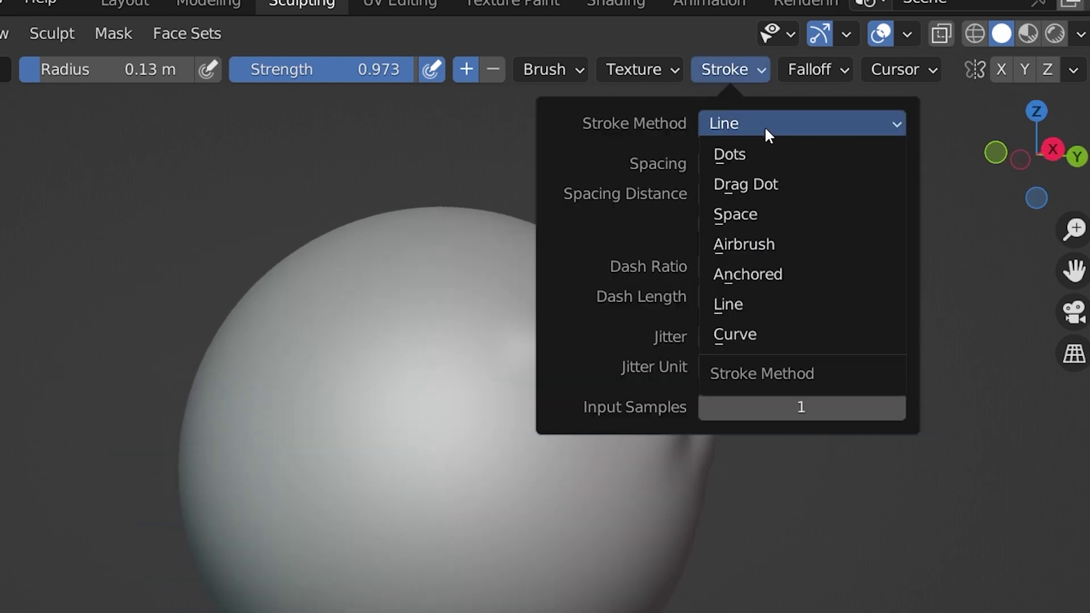
Switch to the Anchored stroke method and pull ear-like bumps out of the sphere's top
left_click(748, 274)
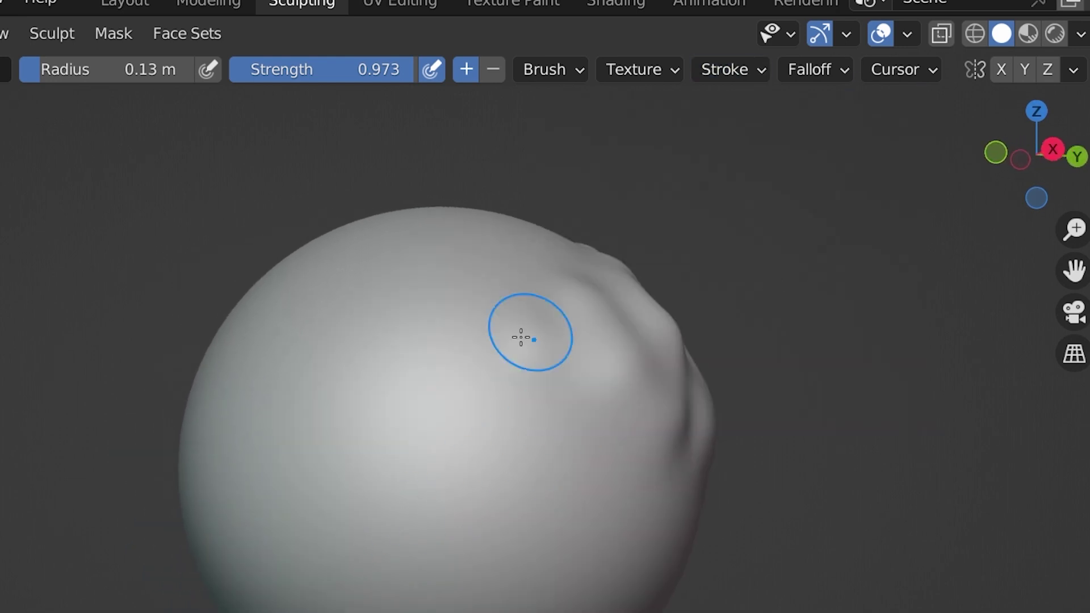
mouse_move(440, 366)
left_mouse_down()
mouse_move(625, 441)
mouse_move(485, 402)
mouse_move(604, 408)
left_mouse_up()
mouse_move(448, 479)
middle_mouse_down()
mouse_move(538, 403)
mouse_move(586, 421)
middle_mouse_up()
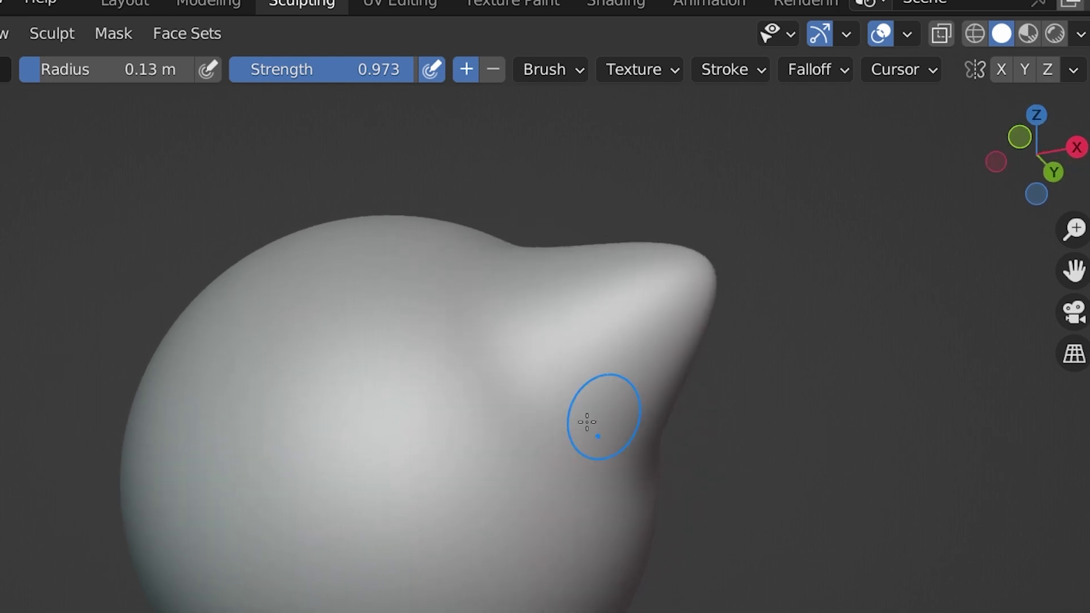
left_click_drag(360, 367, 487, 448)
mouse_move(487, 448)
middle_mouse_down()
mouse_move(462, 323)
mouse_move(496, 377)
middle_mouse_up()
left_click_drag(497, 377, 559, 419)
middle_click_drag(559, 420, 766, 171)
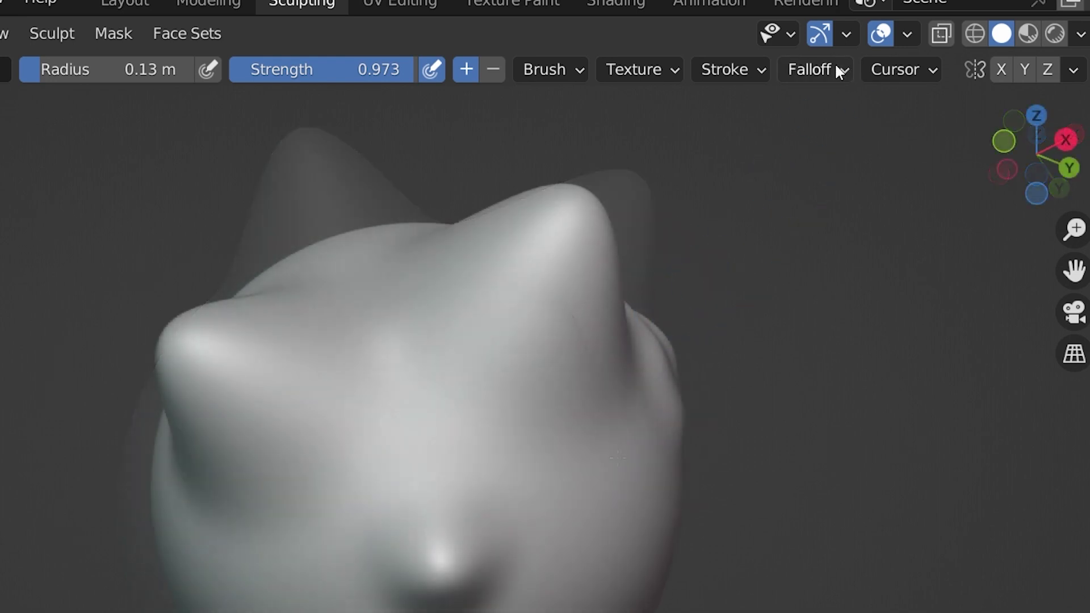
left_click(830, 64)
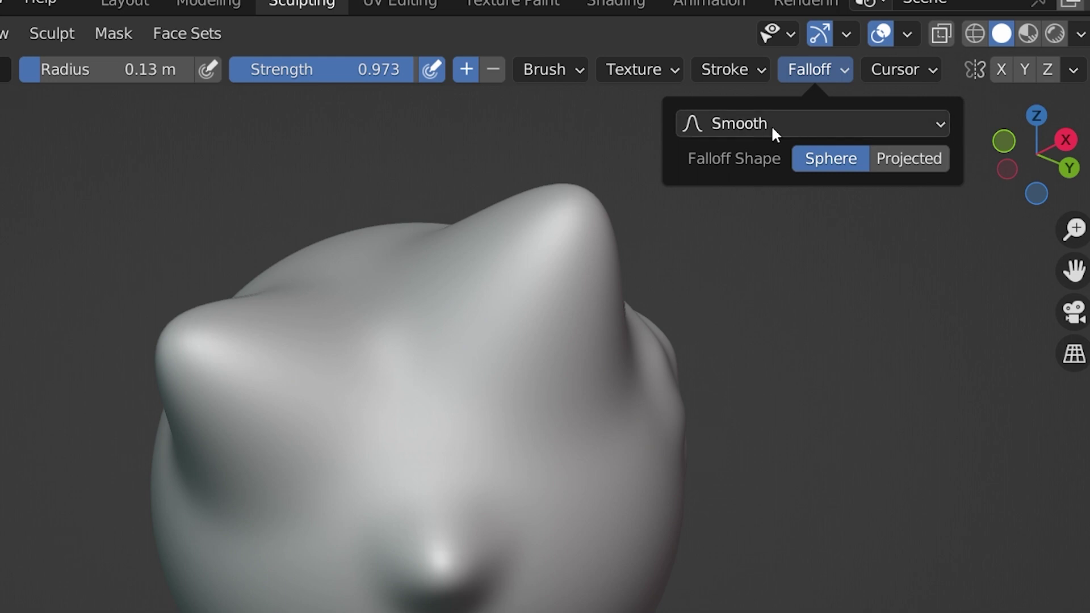
Set the brush cursor colour to red, then toggle the brush direction to subtract and back to add
left_click(829, 70)
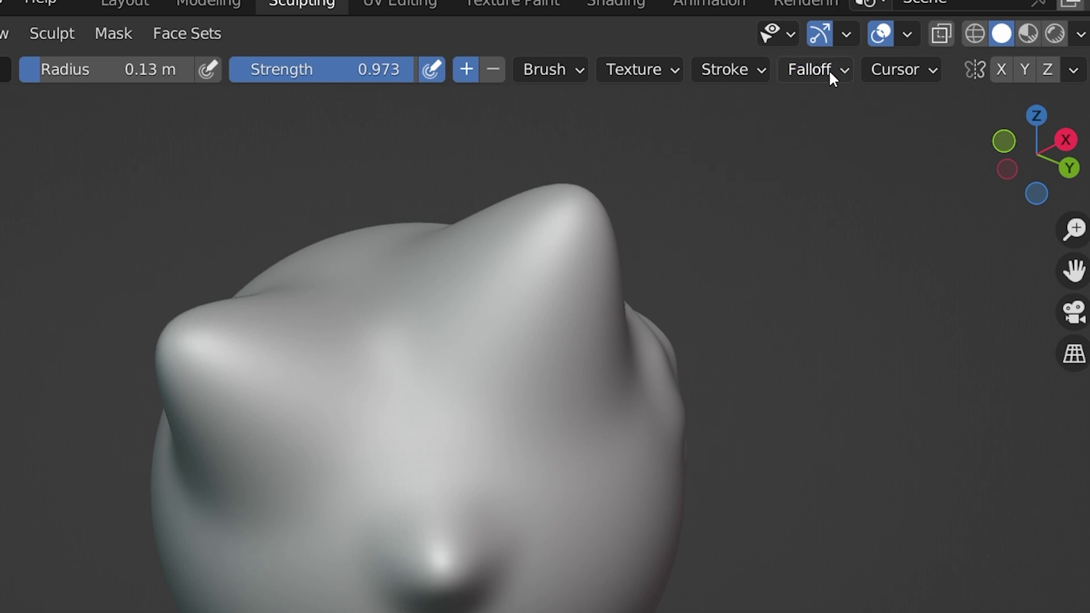
left_click(905, 71)
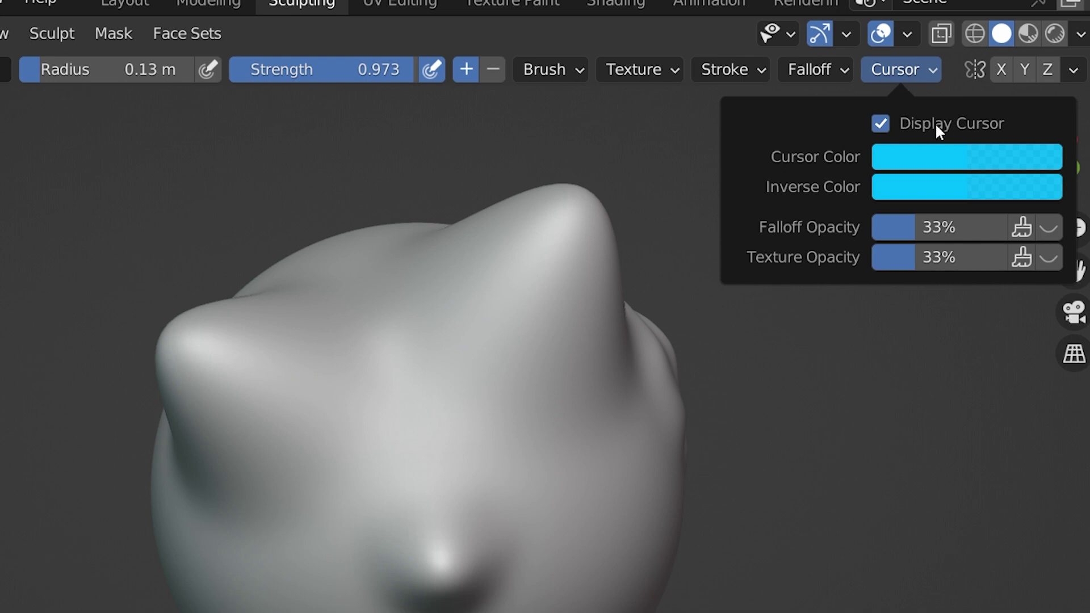
left_click(936, 164)
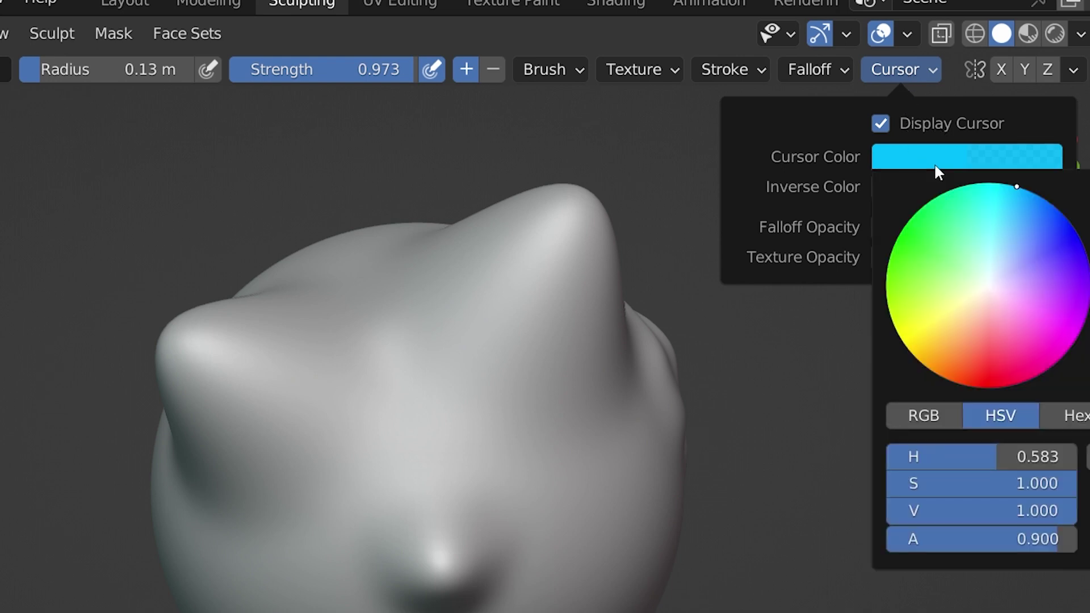
left_click(975, 372)
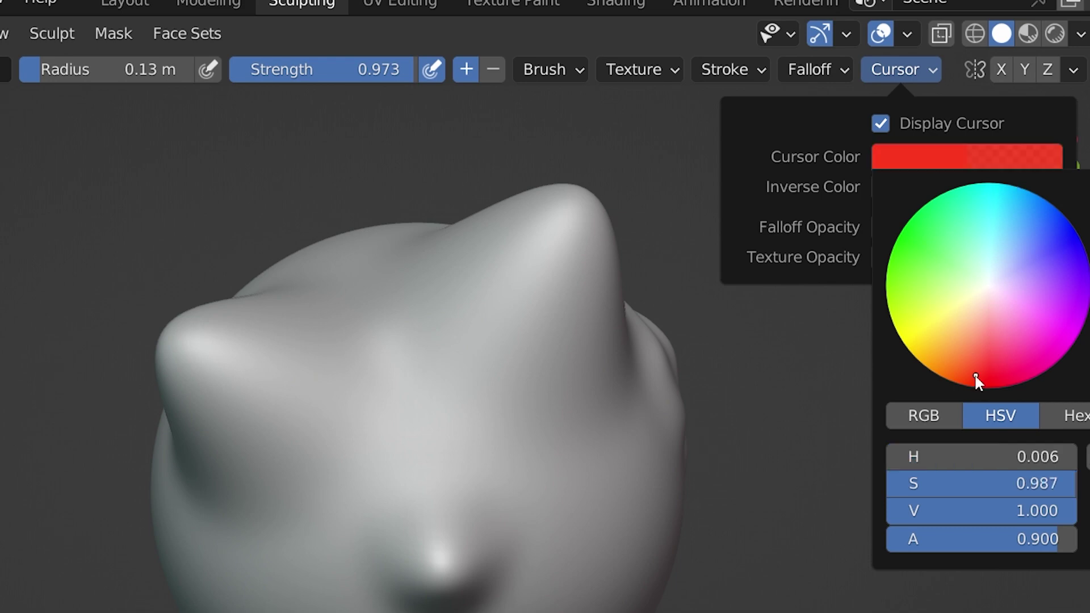
left_click(492, 73)
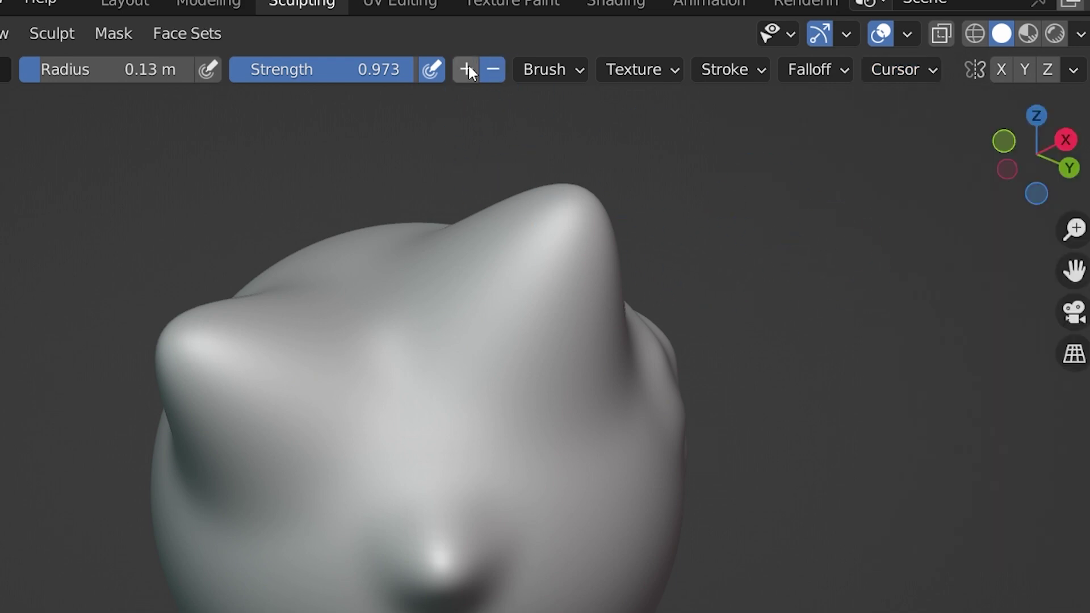
left_click(467, 68)
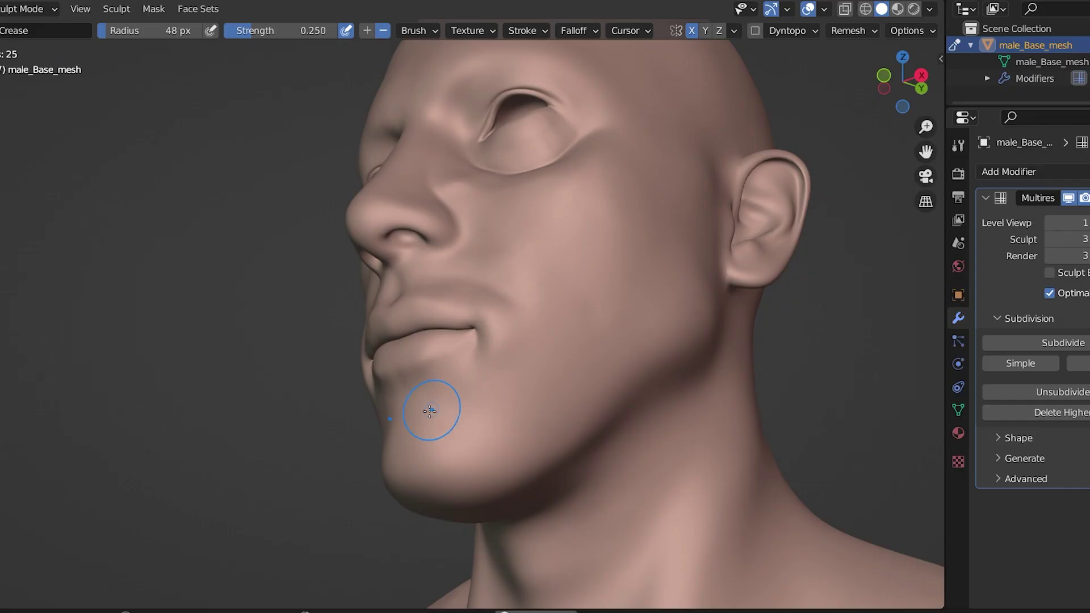
Crease the head's chin, then sculpt mirrored ridges on the sphere with X symmetry on
mouse_move(474, 395)
left_mouse_down()
mouse_move(460, 392)
mouse_move(499, 402)
mouse_move(451, 429)
mouse_move(493, 452)
left_mouse_up()
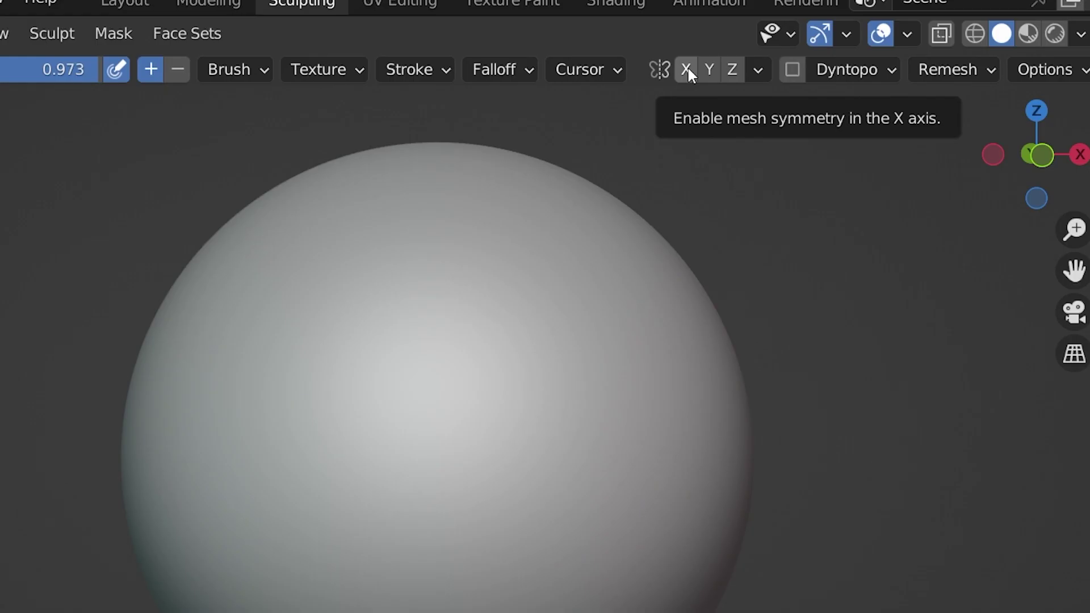
left_click(687, 68)
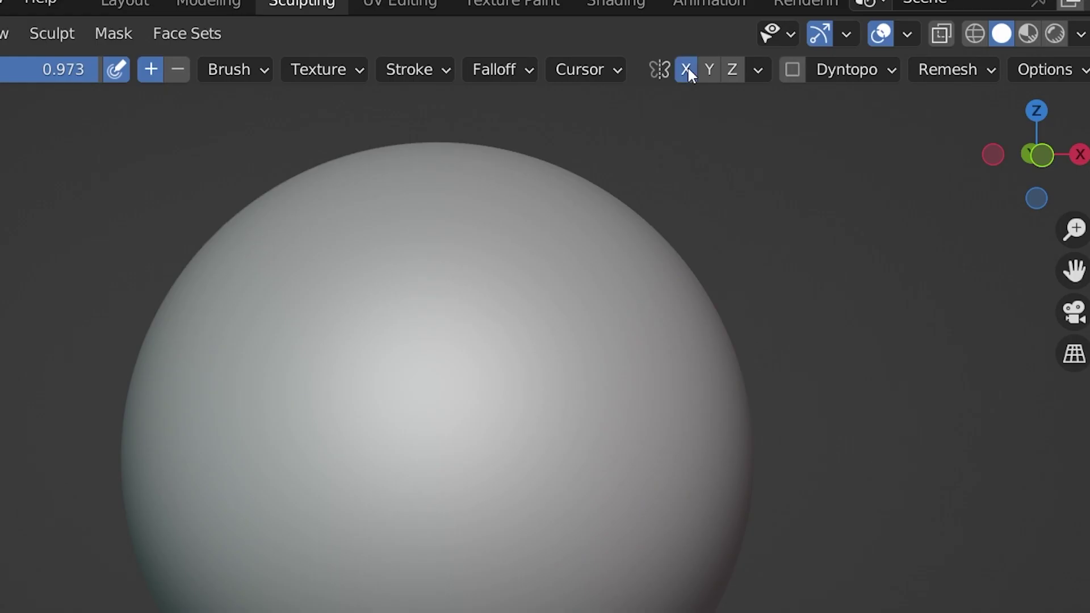
mouse_move(591, 231)
left_mouse_down()
mouse_move(582, 328)
mouse_move(632, 374)
mouse_move(625, 434)
mouse_move(695, 518)
mouse_move(670, 569)
mouse_move(633, 586)
left_mouse_up()
left_click_drag(622, 352, 596, 234)
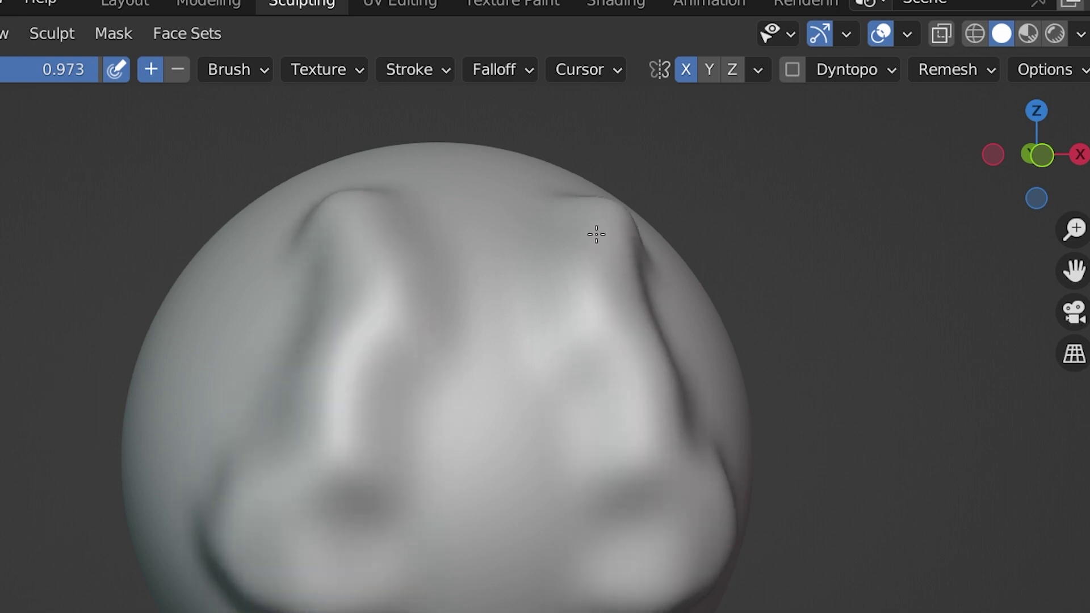
Turn X mirroring off and sculpt a one-sided ridge down the sphere's right side
left_click(687, 69)
mouse_move(682, 267)
left_mouse_down()
mouse_move(632, 206)
mouse_move(586, 260)
mouse_move(615, 325)
mouse_move(650, 477)
mouse_move(639, 543)
left_mouse_up()
mouse_move(619, 377)
middle_mouse_down()
mouse_move(504, 365)
mouse_move(545, 332)
middle_mouse_up()
Set the symmetry direction to -Y to +Y and Symmetrize the bulge onto the opposite side
left_click(764, 62)
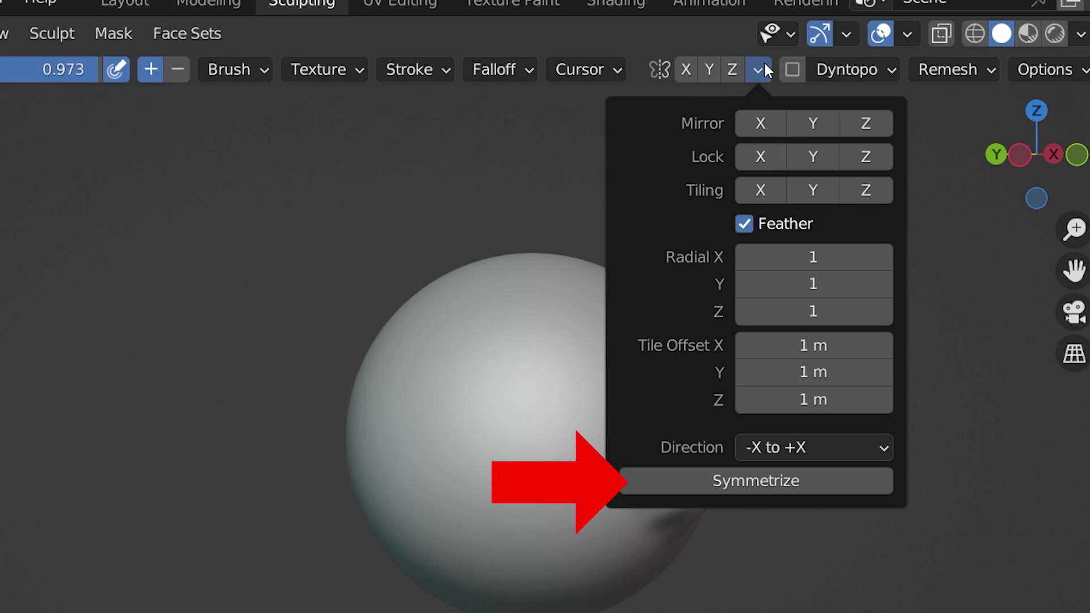
left_click(801, 450)
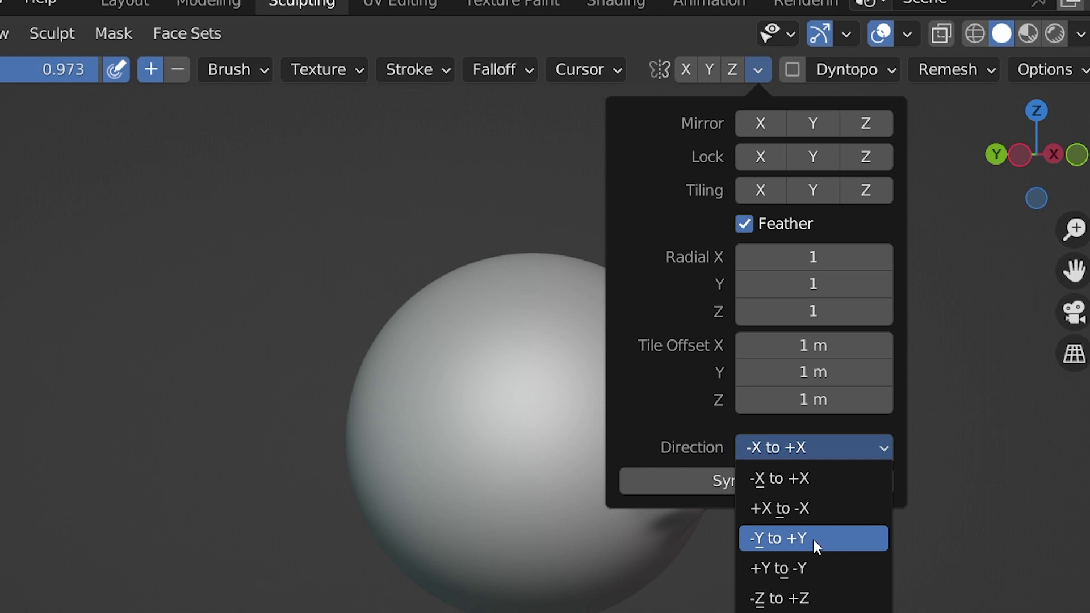
left_click(843, 536)
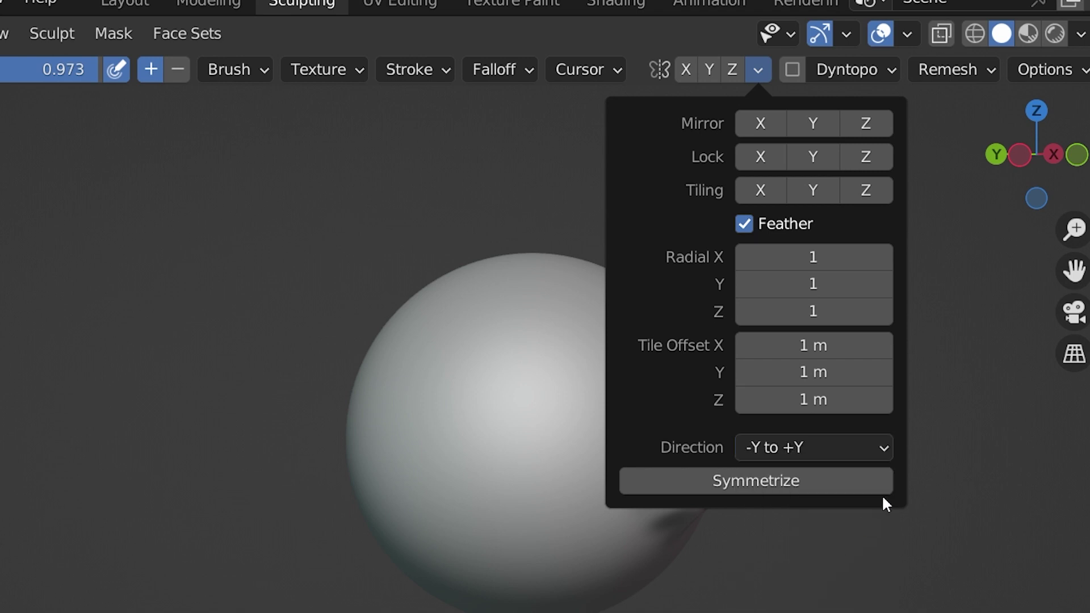
left_click(801, 479)
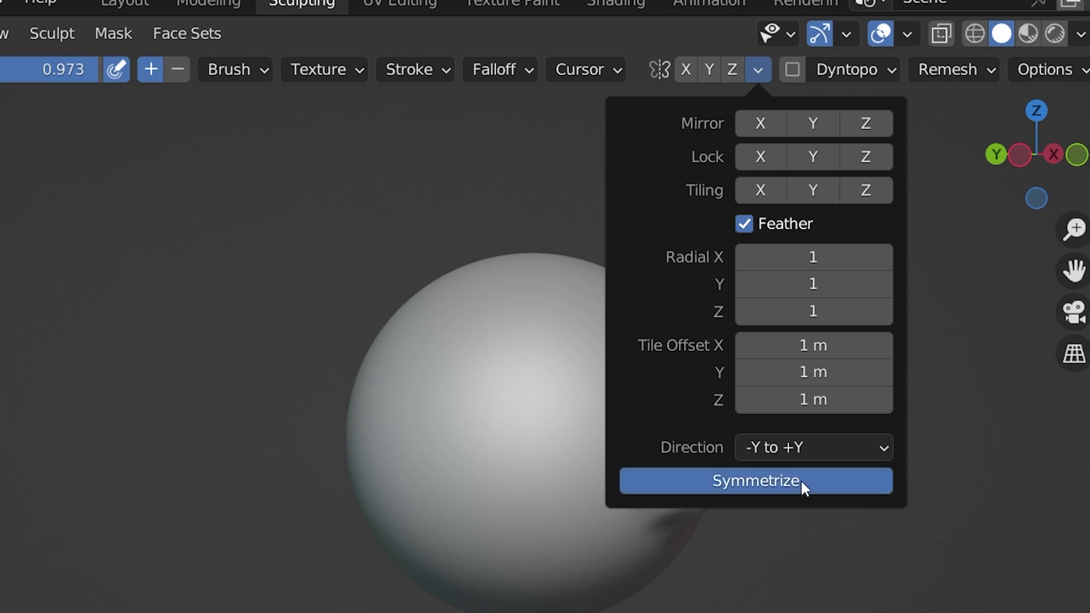
Sculpt a broad ridge from the sphere's top down its upper-left side and back up
middle_click_drag(787, 568, 806, 504)
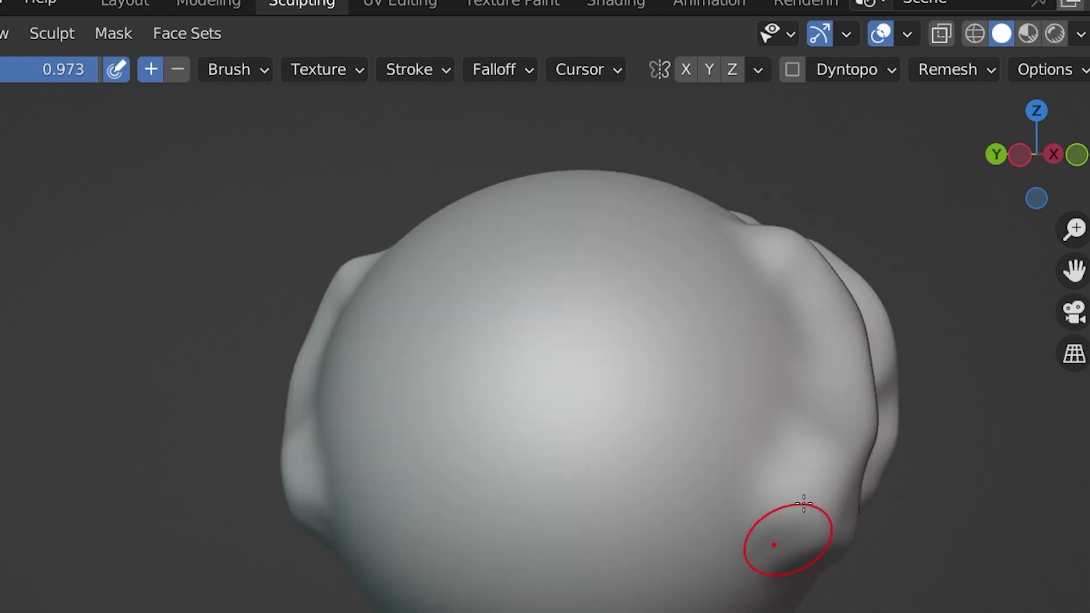
mouse_move(560, 394)
middle_mouse_down()
mouse_move(685, 522)
mouse_move(748, 562)
mouse_move(655, 531)
mouse_move(292, 503)
mouse_move(725, 458)
mouse_move(844, 431)
mouse_move(497, 469)
mouse_move(532, 427)
middle_mouse_up()
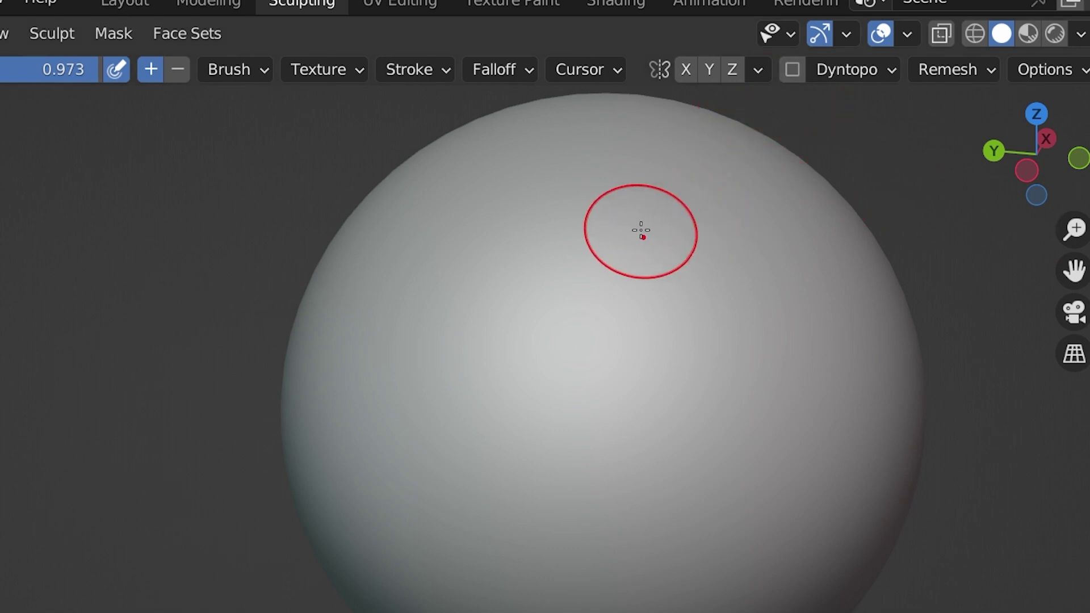
mouse_move(525, 175)
left_mouse_down()
mouse_move(432, 270)
mouse_move(377, 412)
mouse_move(457, 517)
mouse_move(454, 442)
mouse_move(475, 356)
mouse_move(535, 200)
mouse_move(450, 322)
mouse_move(425, 425)
mouse_move(480, 458)
left_mouse_up()
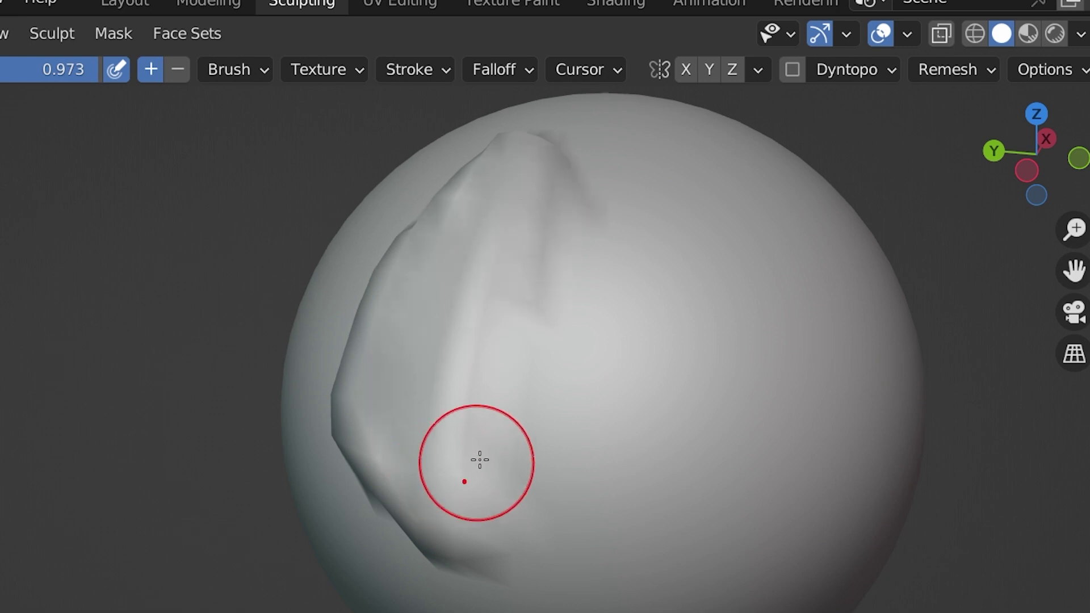
mouse_move(479, 458)
middle_mouse_down()
mouse_move(673, 410)
mouse_move(646, 462)
mouse_move(443, 480)
mouse_move(433, 428)
mouse_move(447, 476)
mouse_move(460, 470)
mouse_move(455, 491)
middle_mouse_up()
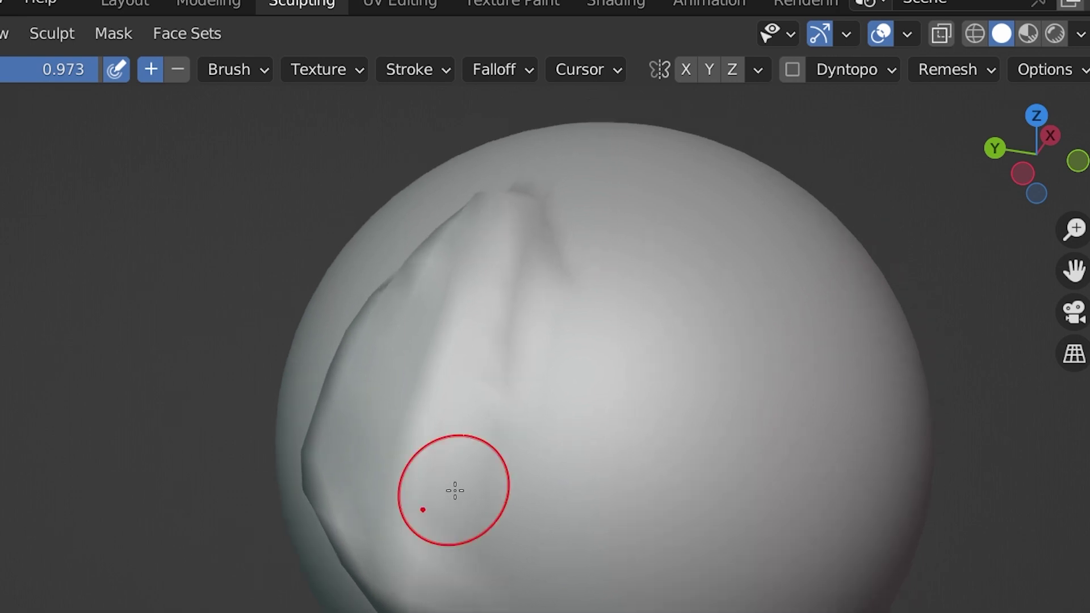
Enable dynamic topology, accepting the Vertex Data warning
left_click(793, 69)
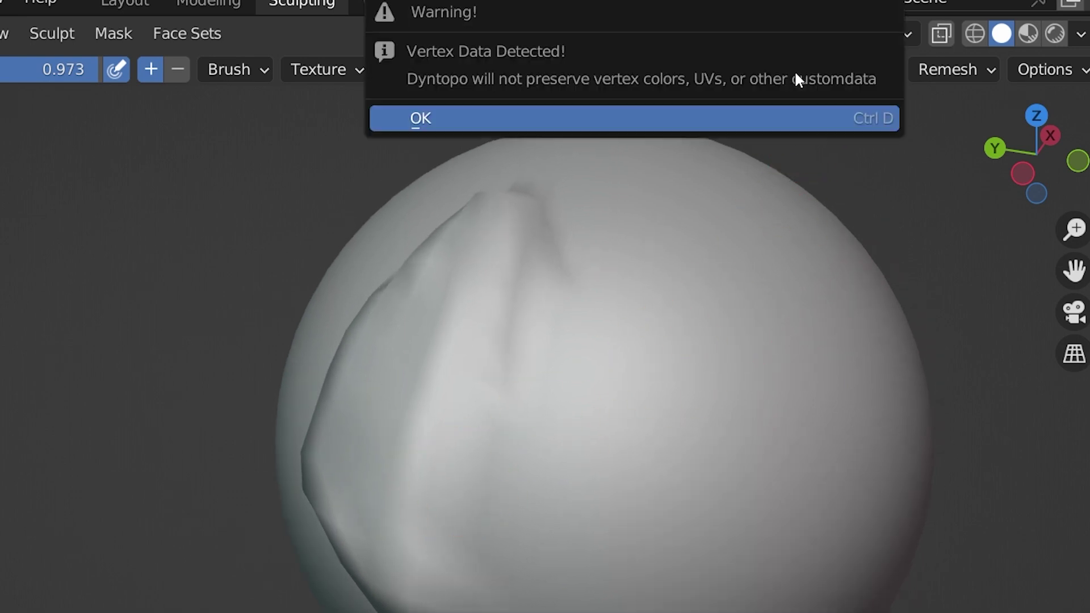
left_click(606, 116)
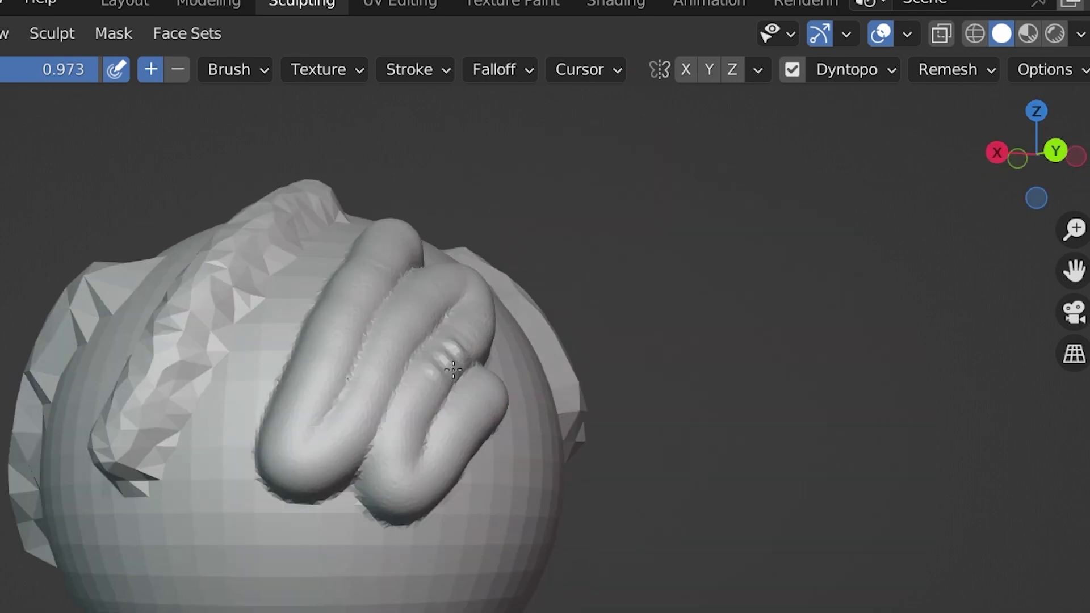
scroll(419, 382, "down", 3)
scroll(275, 431, "up", 4)
scroll(307, 443, "down", 6)
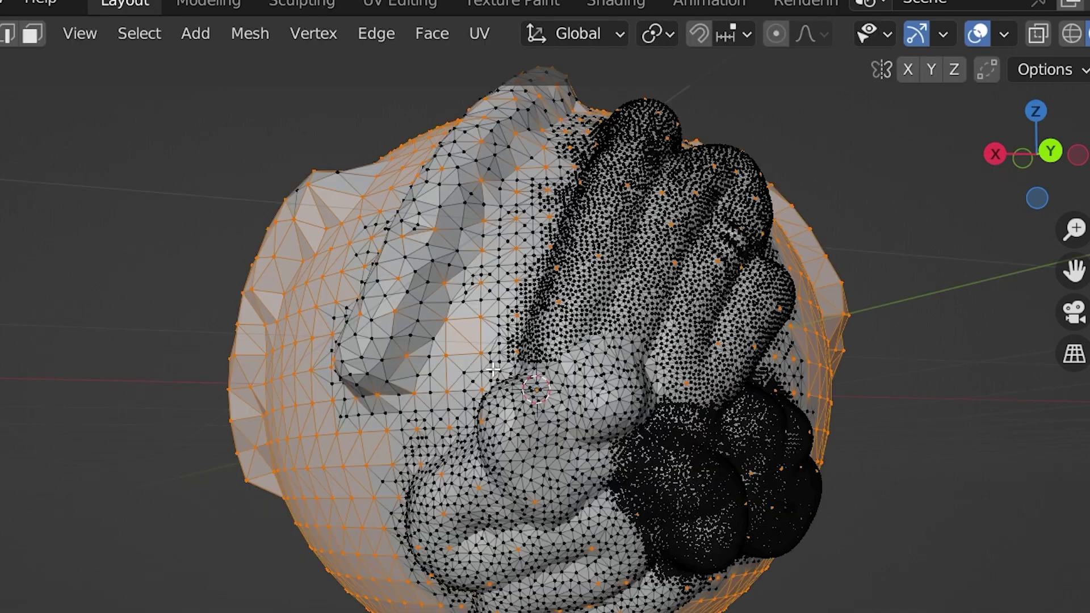
Inspect the densely detailed sculpted sphere and bring up the Remesh settings
mouse_move(397, 397)
middle_mouse_down()
mouse_move(452, 391)
mouse_move(628, 525)
mouse_move(404, 402)
mouse_move(301, 382)
mouse_move(417, 344)
mouse_move(511, 488)
mouse_move(487, 453)
mouse_move(730, 535)
mouse_move(503, 455)
mouse_move(535, 435)
mouse_move(470, 431)
middle_mouse_up()
scroll(531, 523, "down", 3)
scroll(496, 448, "down", 3)
scroll(730, 535, "up", 3)
scroll(470, 432, "up", 2)
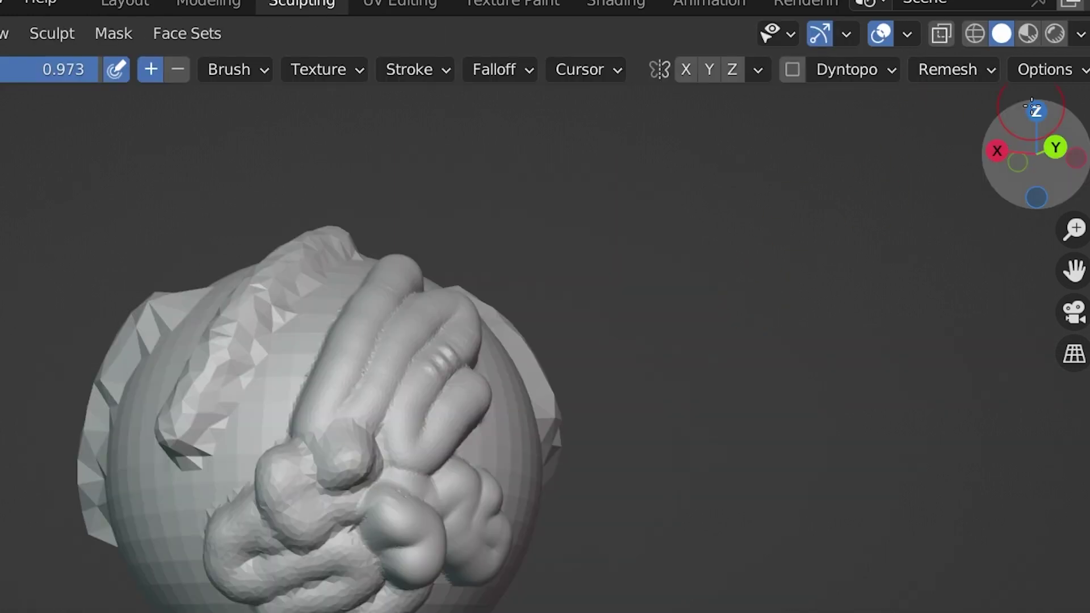
left_click(959, 64)
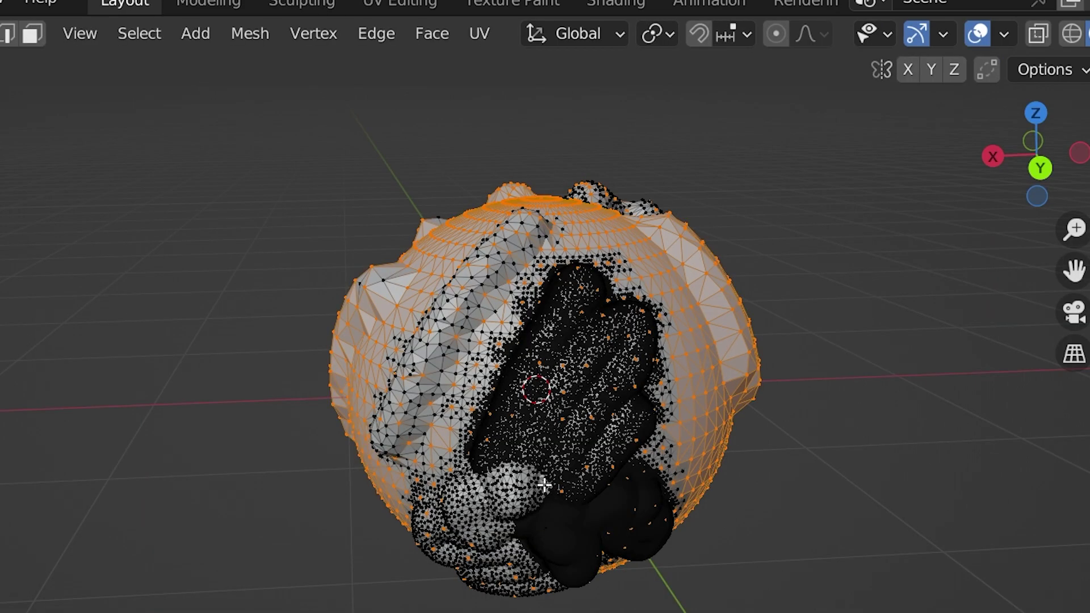
Set the voxel size to 0.05 m and remesh the sphere into an even mesh
middle_click_drag(544, 485, 536, 436)
scroll(492, 453, "down", 4)
scroll(733, 535, "up", 3)
left_click(955, 70)
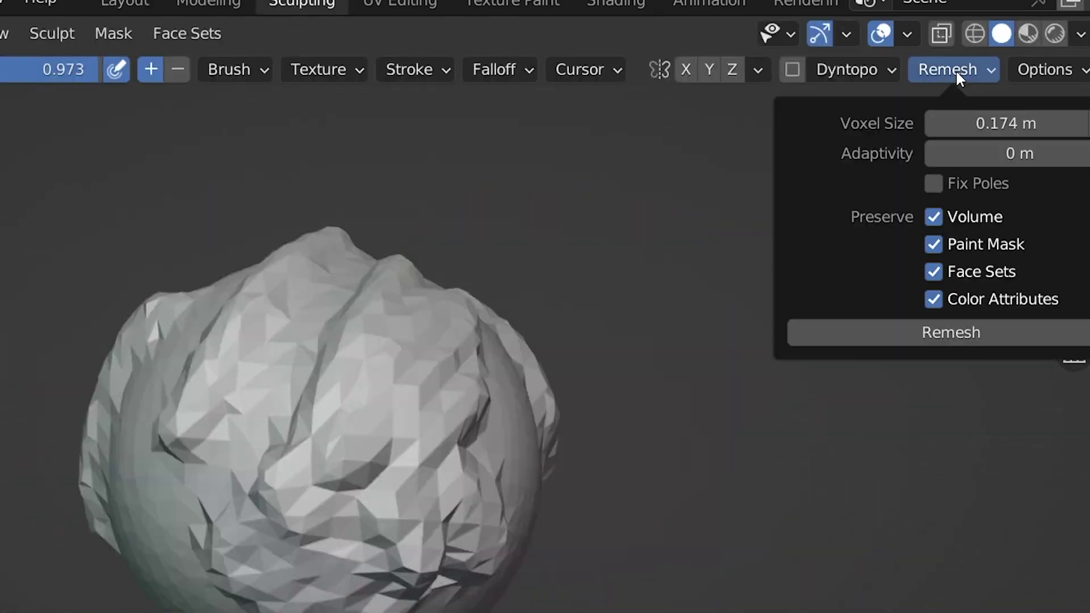
left_click(984, 123)
type(".05")
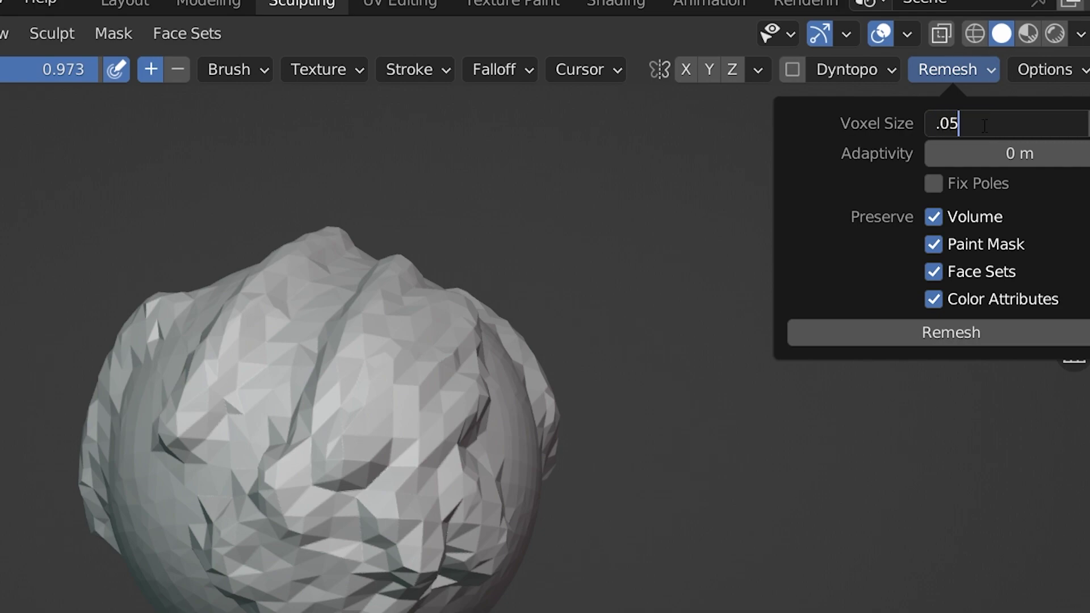
key("Return")
left_click(955, 333)
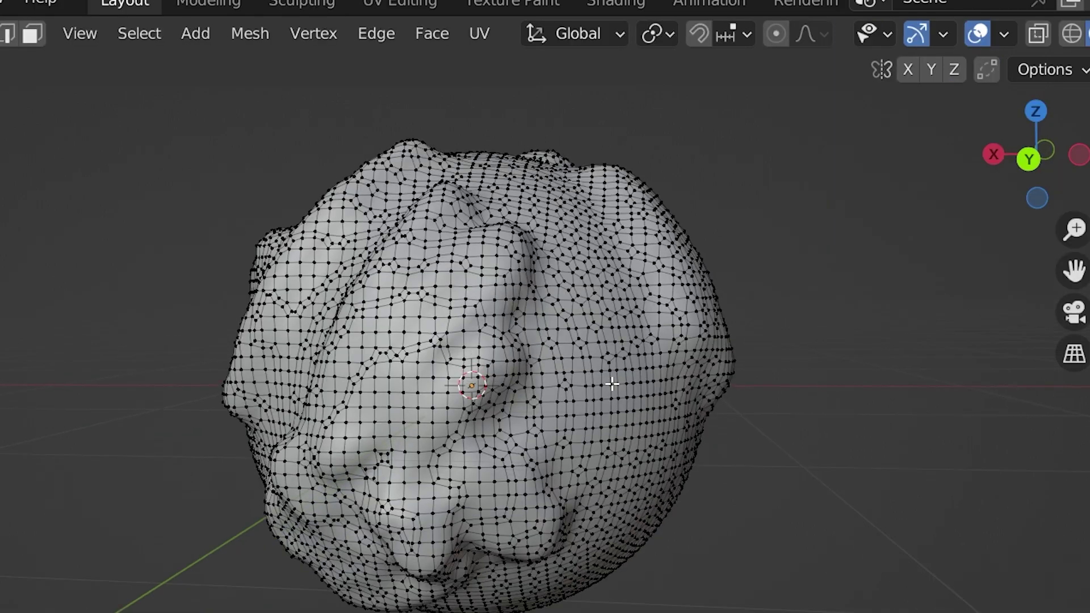
middle_click_drag(181, 398, 34, 400)
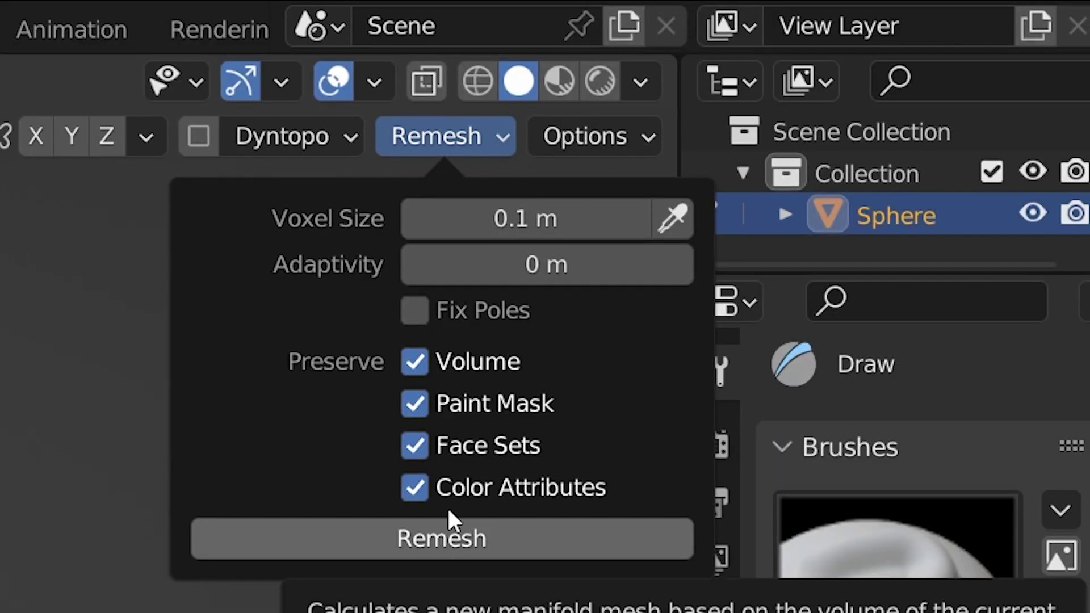
left_click_drag(525, 219, 476, 218)
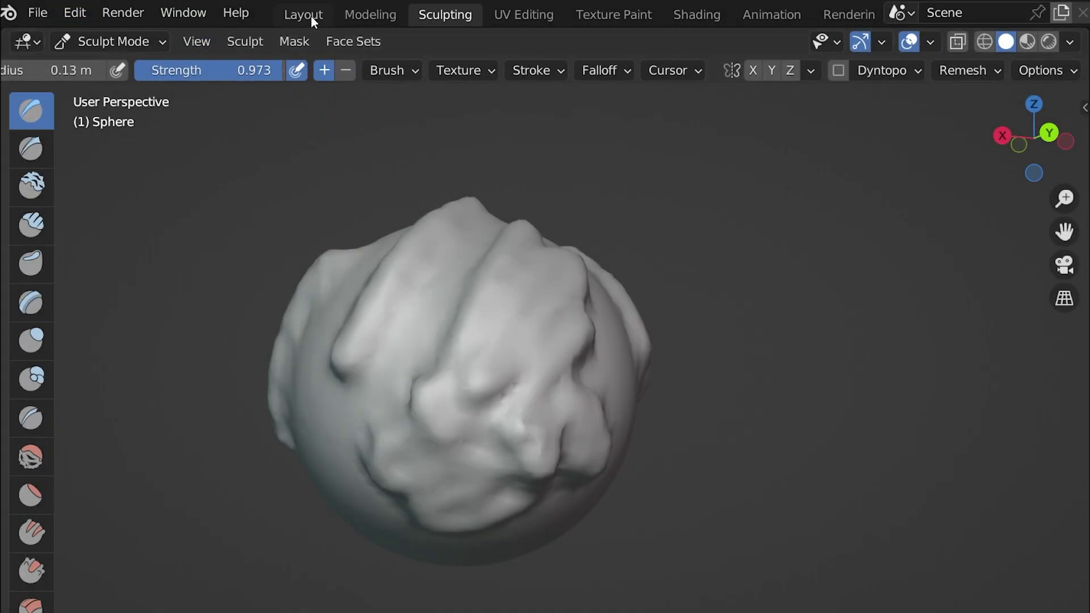
In the Layout workspace, delete the sculpted sphere and add a new UV sphere
left_click(301, 14)
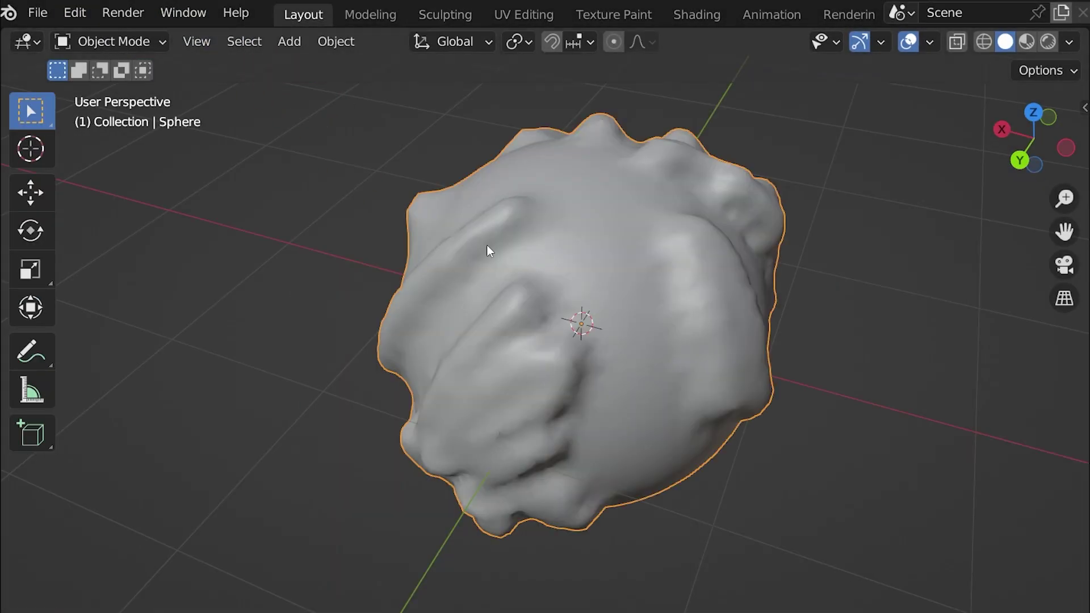
key("x")
left_click(550, 281)
key("shift+a")
mouse_move(594, 288)
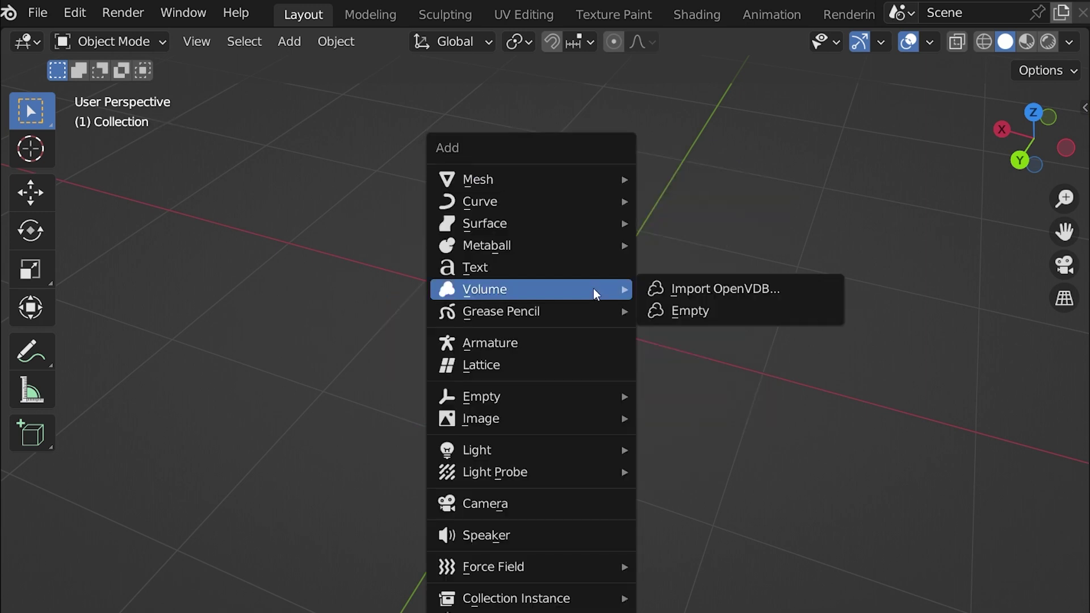
mouse_move(531, 188)
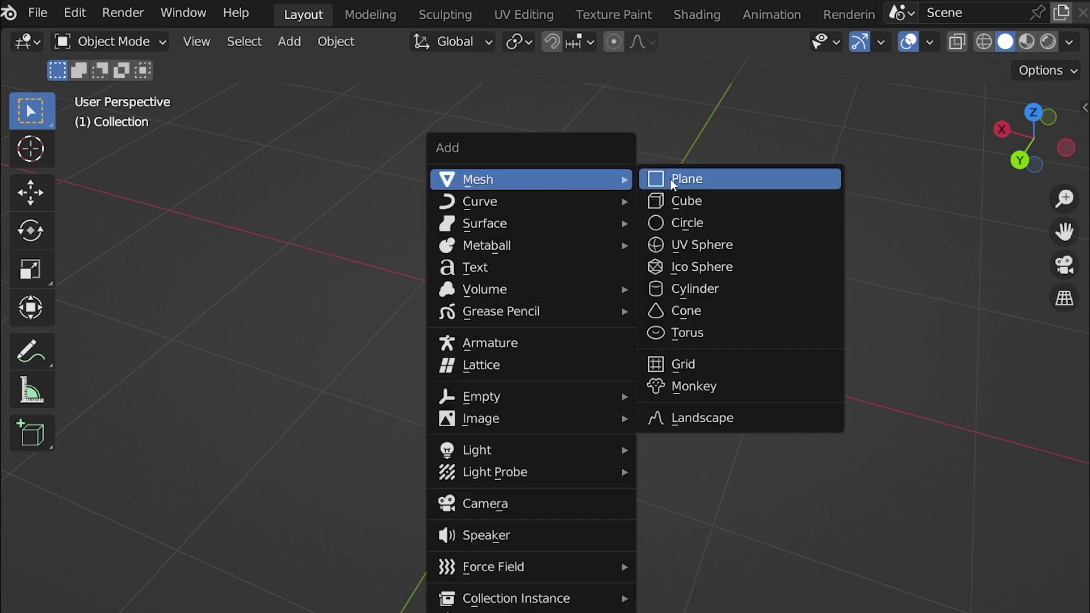
left_click(722, 250)
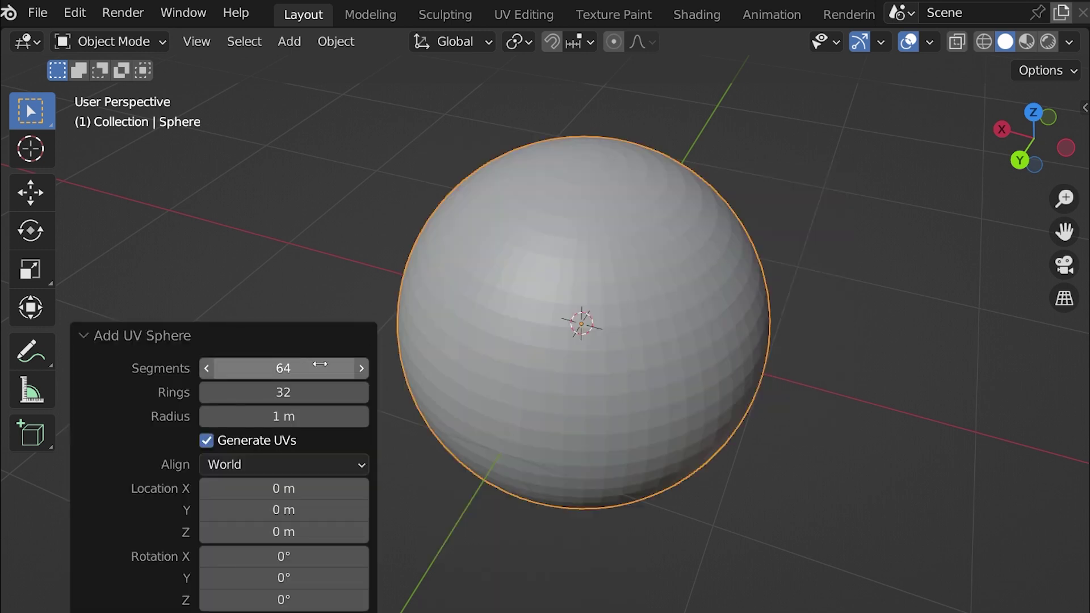
left_click(536, 298)
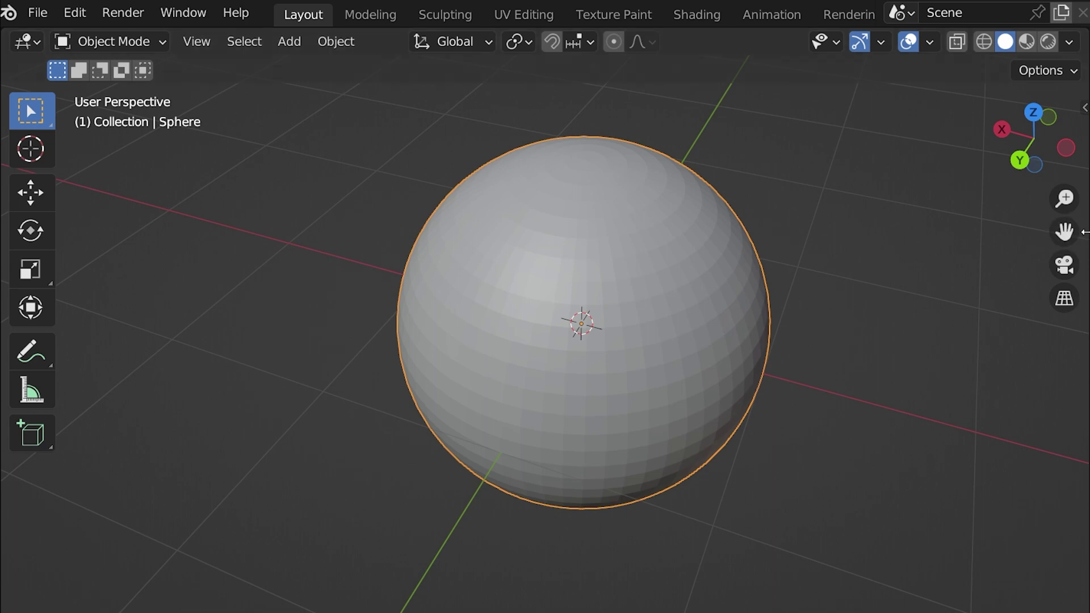
Give the new sphere a level 3 Subdivision modifier and shade it smooth
left_click_drag(1085, 231, 1045, 227)
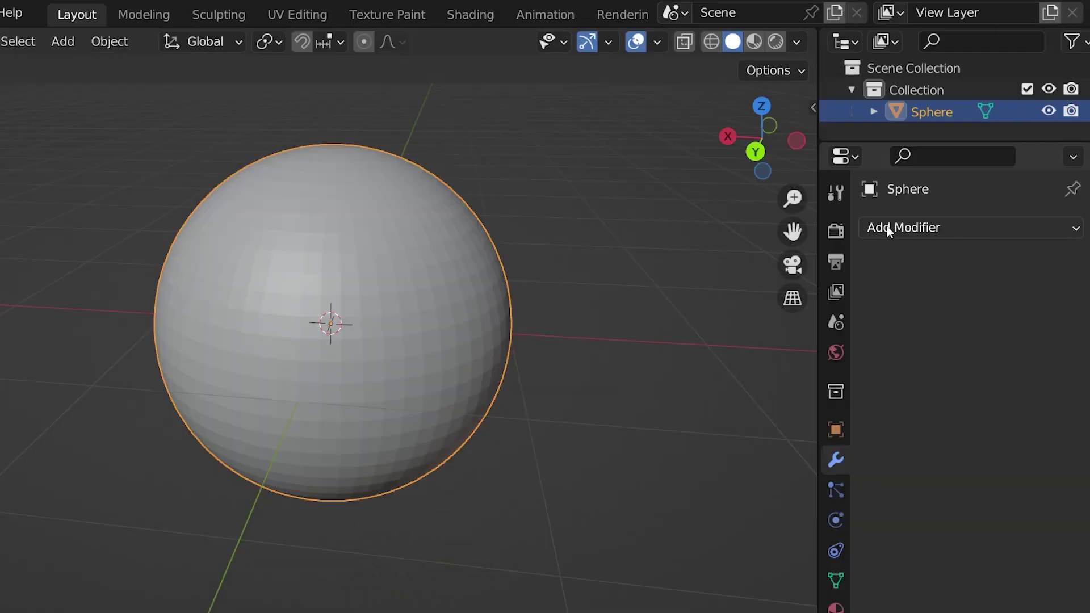
left_click(887, 226)
left_click(625, 610)
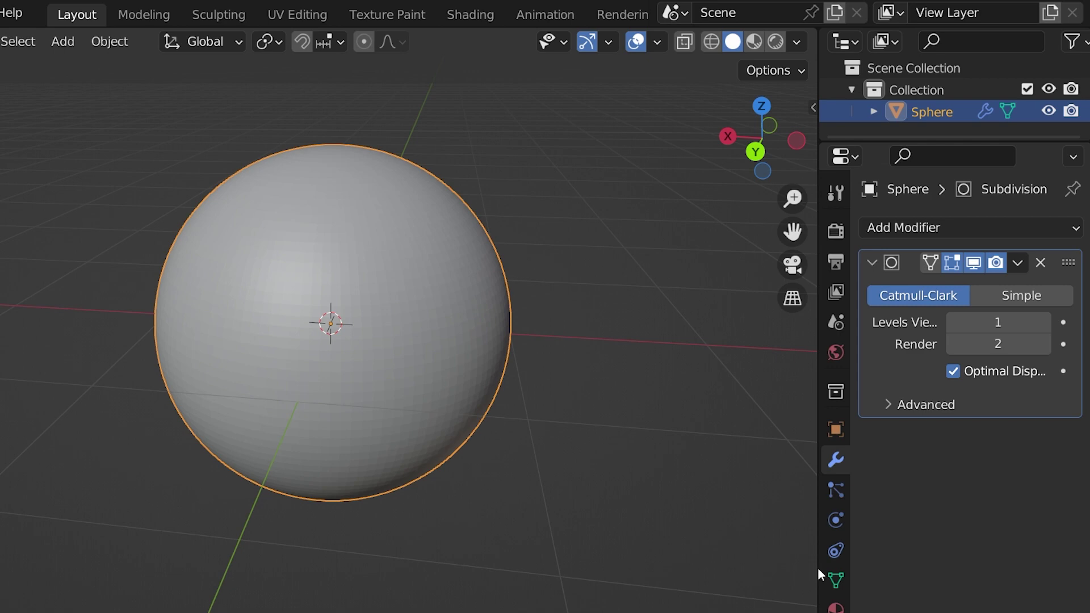
left_click(1044, 322)
left_click(1044, 322)
right_click(355, 246)
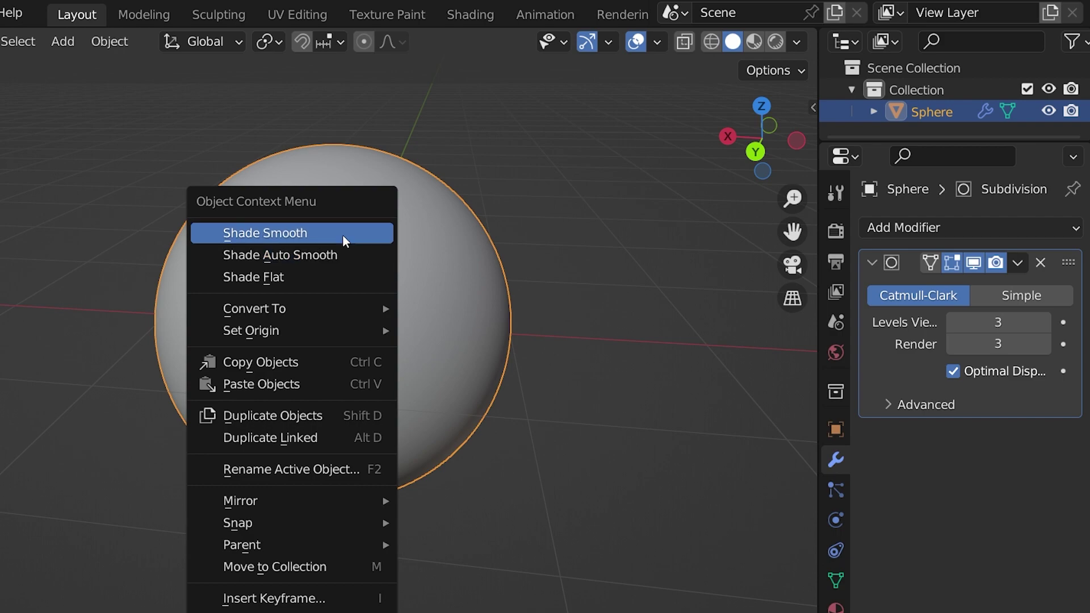
left_click(341, 232)
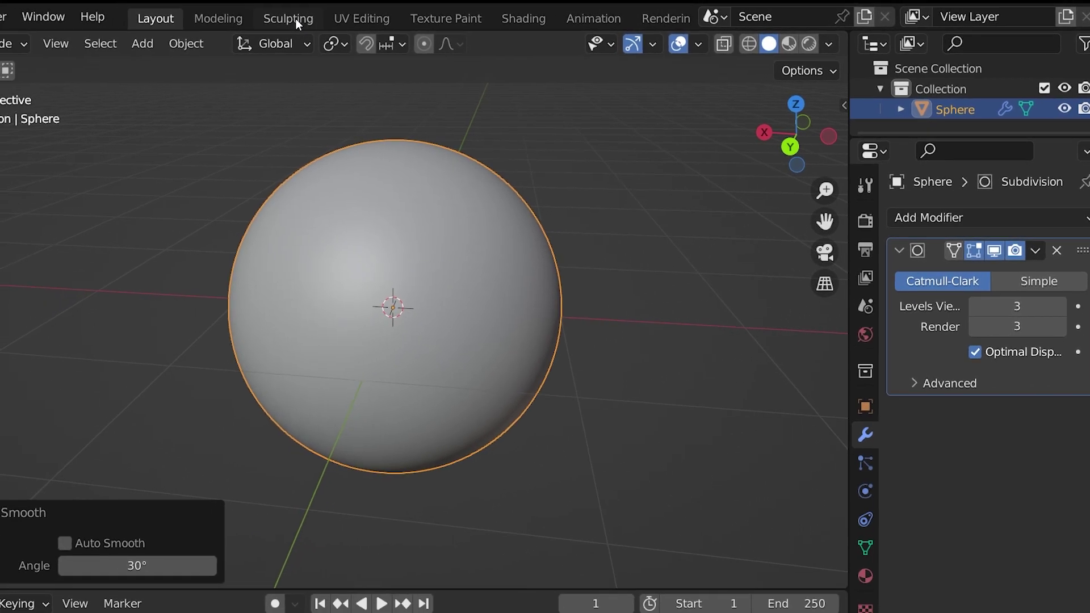
Sculpt curved ridges and a hooked groove down the centre of the new sphere
left_click(219, 14)
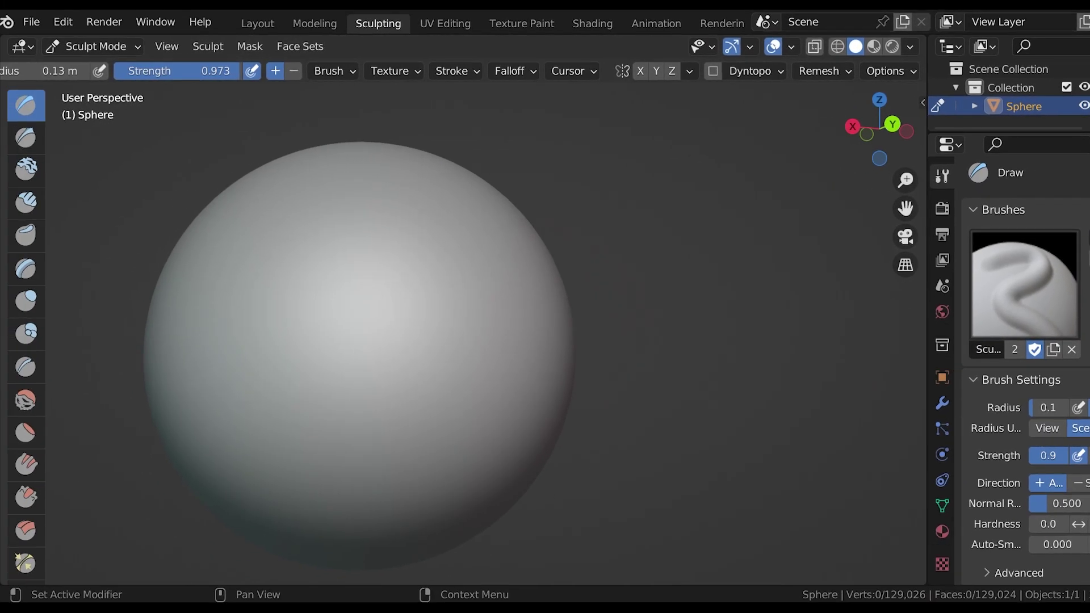
middle_click_drag(397, 253, 418, 248)
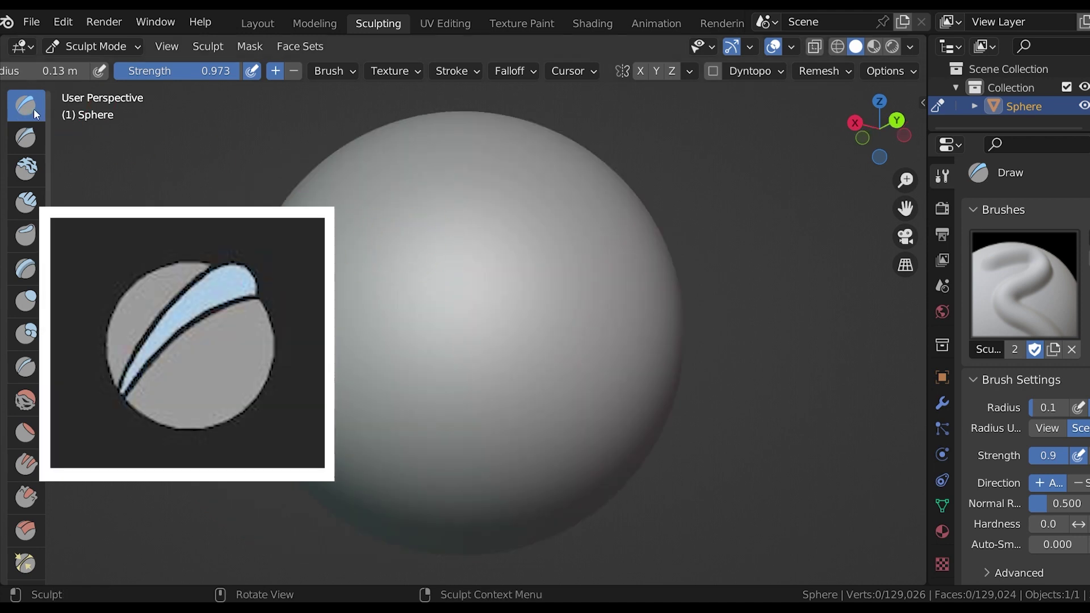
mouse_move(460, 170)
left_mouse_down()
mouse_move(437, 173)
mouse_move(352, 358)
mouse_move(425, 199)
left_mouse_up()
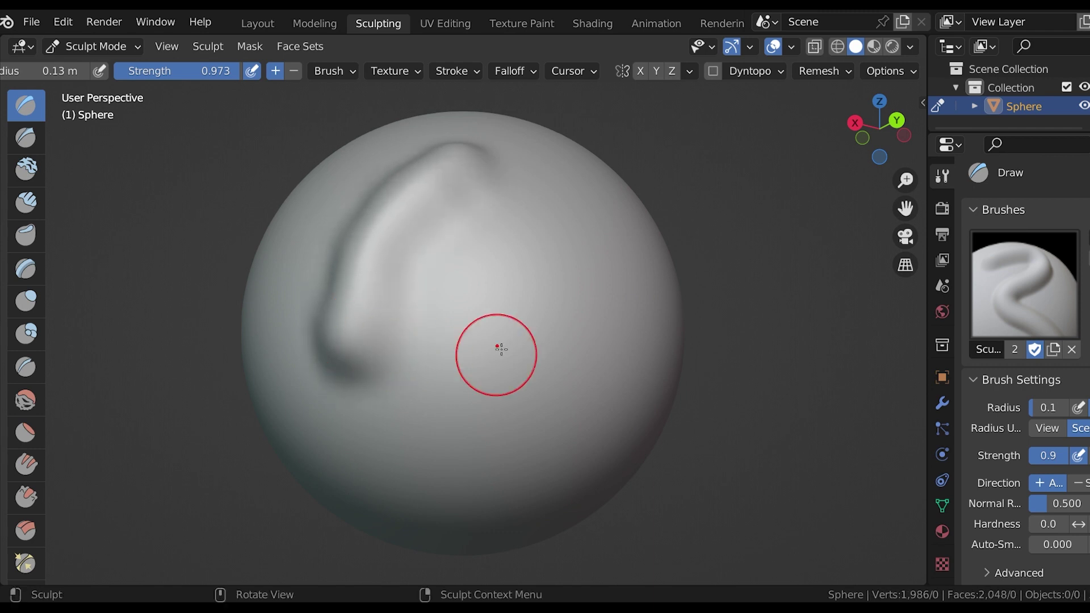
mouse_move(516, 201)
left_mouse_down()
mouse_move(489, 156)
mouse_move(591, 159)
mouse_move(653, 369)
left_mouse_up()
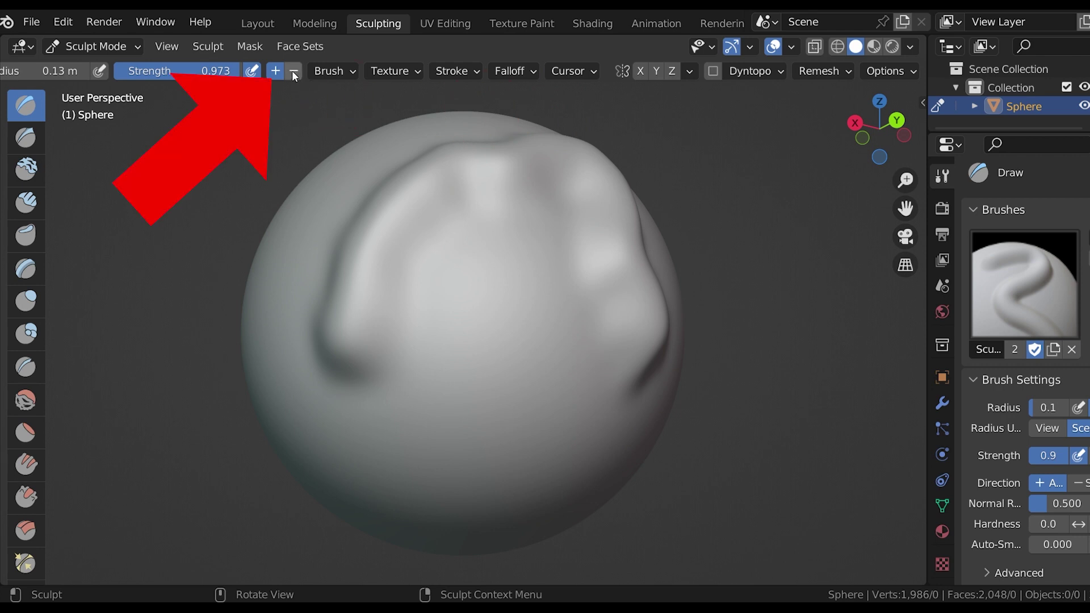
mouse_move(534, 216)
left_mouse_down()
mouse_move(465, 244)
mouse_move(449, 347)
mouse_move(511, 437)
mouse_move(564, 361)
mouse_move(599, 341)
left_mouse_up()
middle_click_drag(599, 341, 55, 120)
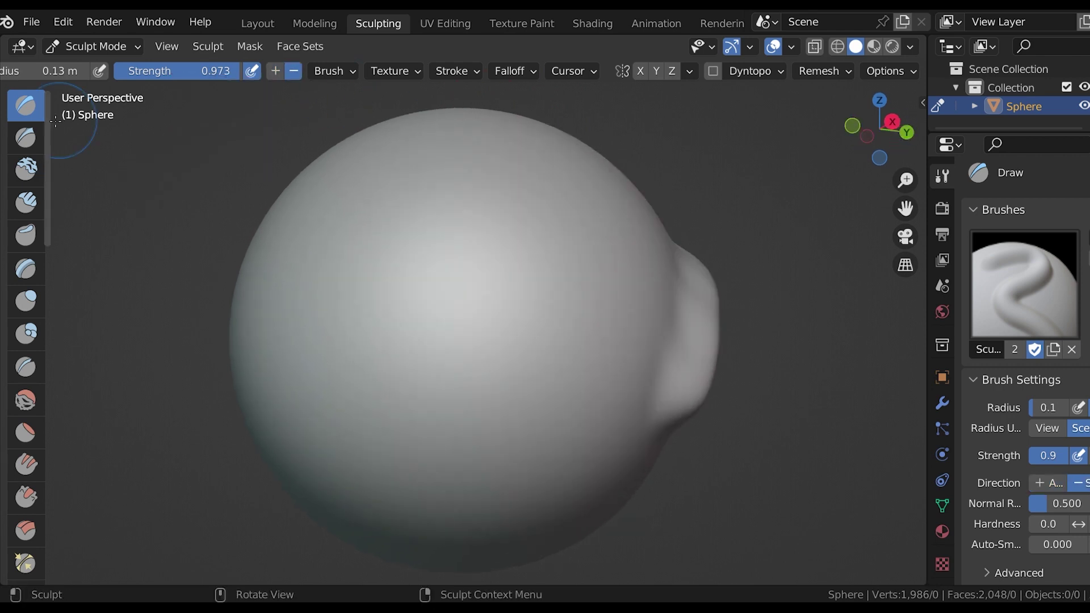
Carve several sharp grooves across the upper sphere with the sharp-edged draw brush
left_click(26, 138)
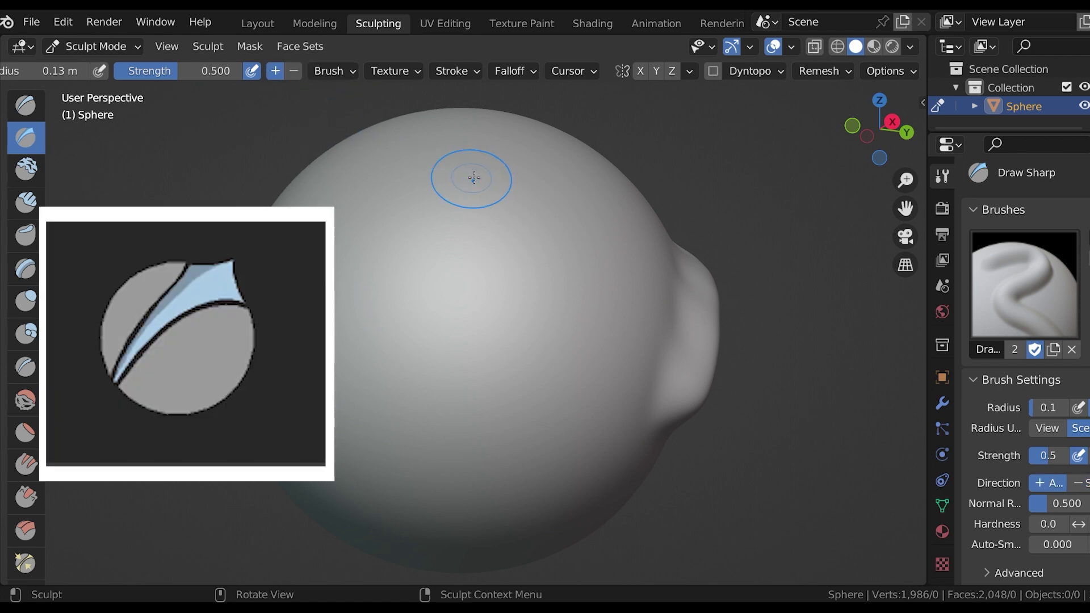
mouse_move(474, 178)
left_mouse_down()
mouse_move(418, 230)
mouse_move(454, 170)
left_mouse_up()
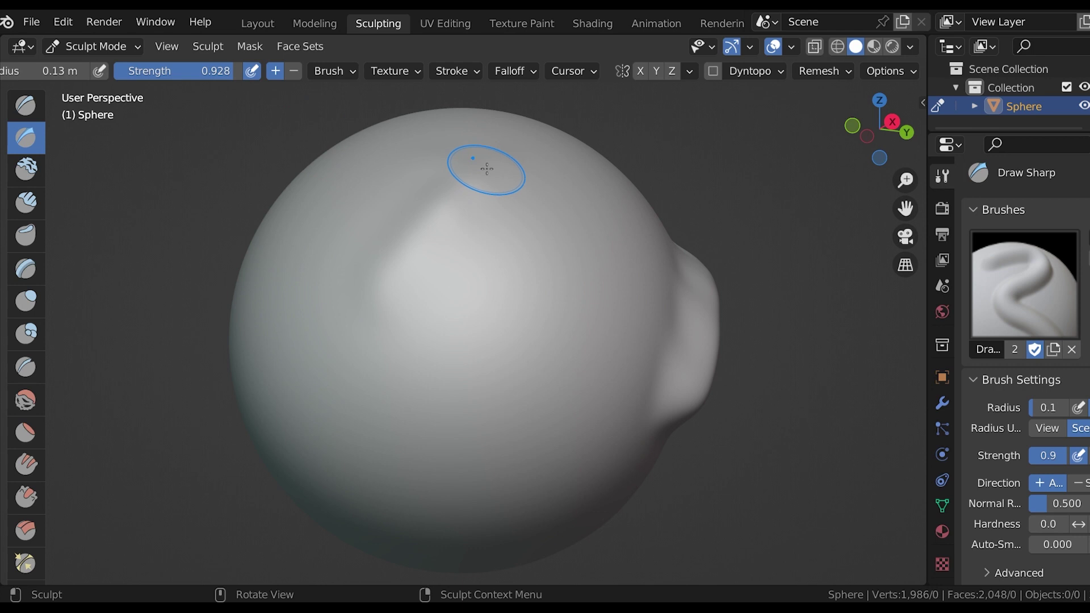
mouse_move(486, 169)
left_mouse_down()
mouse_move(421, 228)
mouse_move(318, 366)
left_mouse_up()
left_click_drag(418, 247, 418, 246)
middle_click_drag(417, 246, 531, 157)
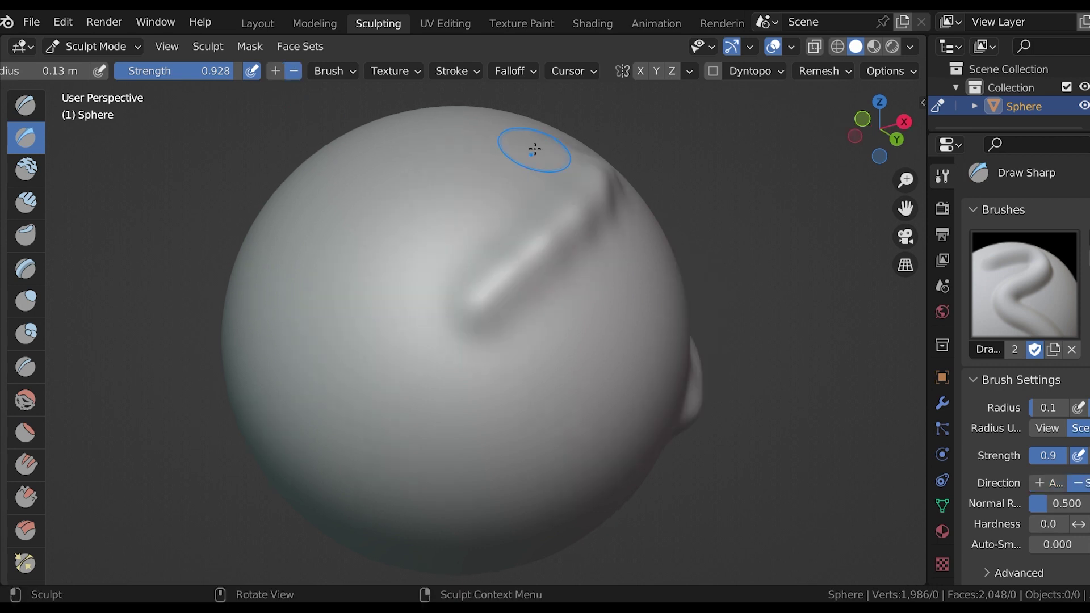
mouse_move(531, 157)
left_mouse_down()
mouse_move(305, 332)
mouse_move(466, 238)
mouse_move(382, 292)
left_mouse_up()
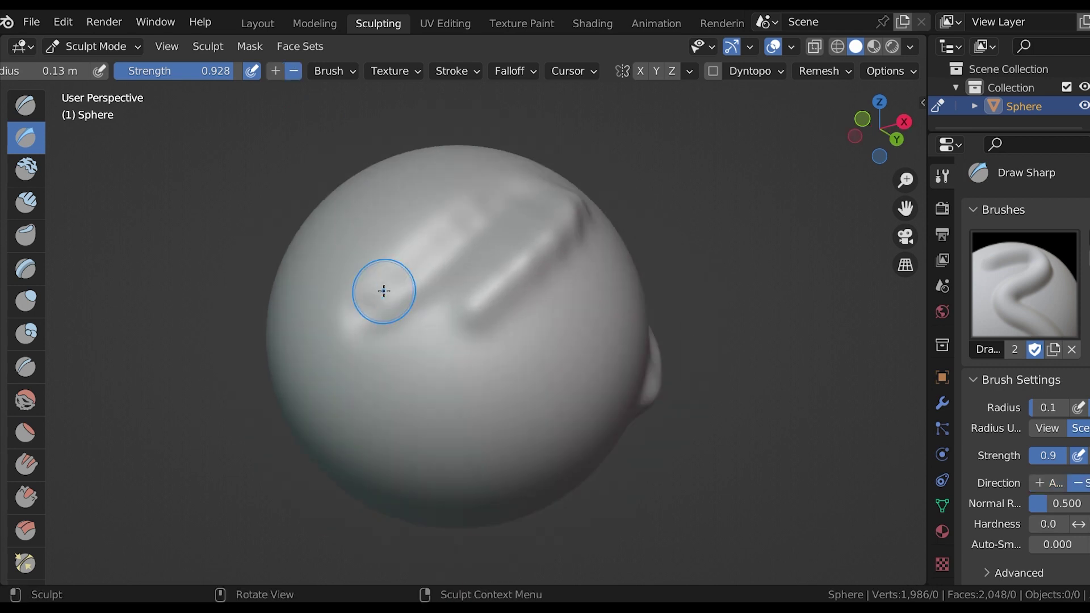
middle_click_drag(382, 287, 282, 226)
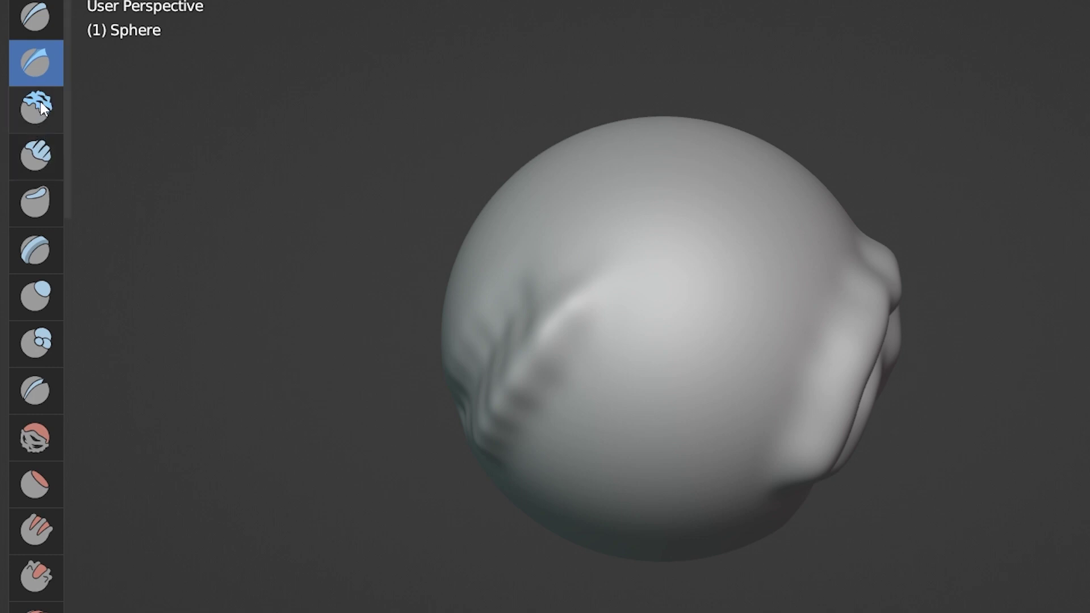
Cycle through the Clay Strips, Layer, Inflate, Blob and Crease brushes
left_click(39, 110)
left_click(39, 152)
left_click(38, 206)
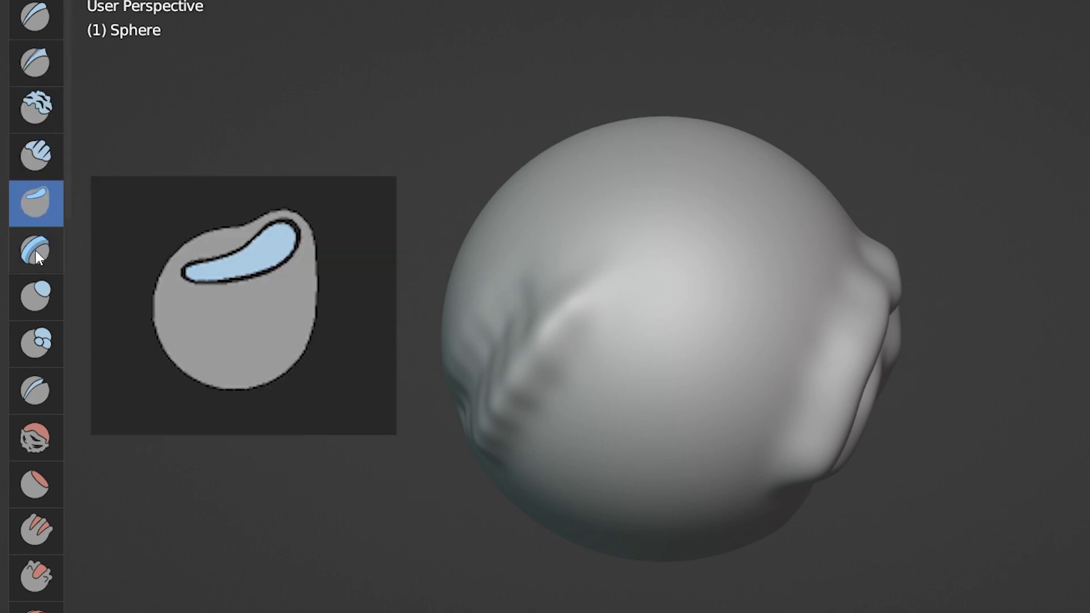
left_click(35, 250)
left_click(35, 292)
left_click(35, 341)
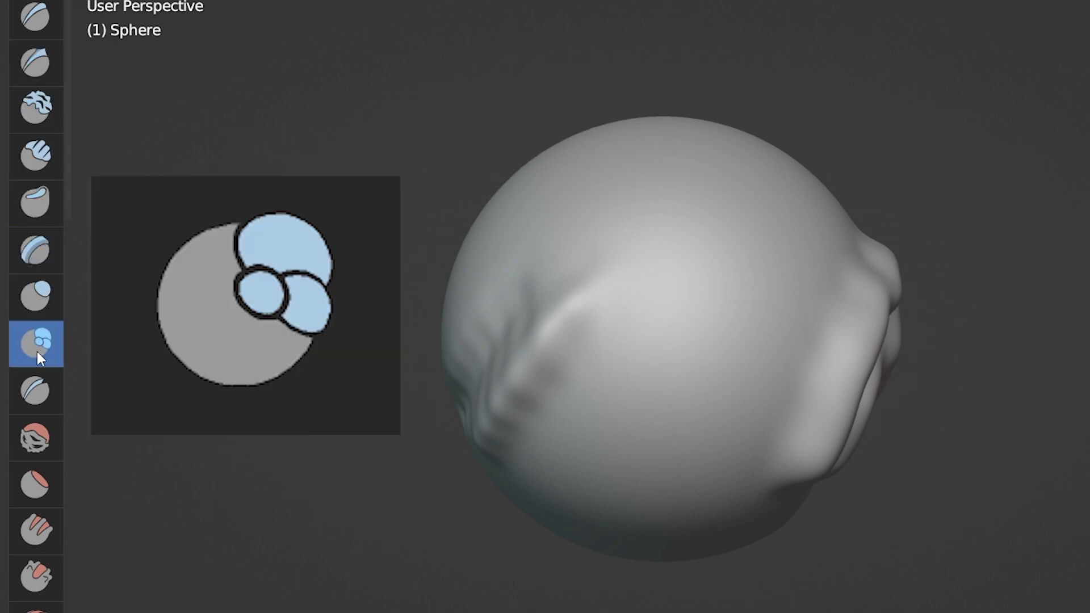
left_click(33, 386)
Smooth out the folds on the sphere with the Smooth brush at 0.700 strength
scroll(31, 398, "down", 8)
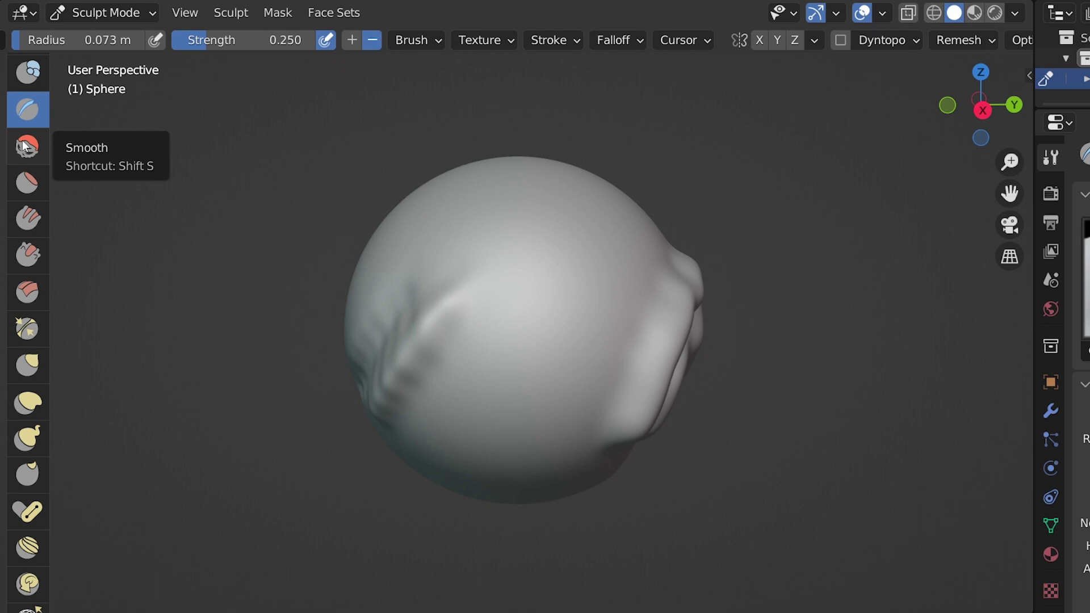
left_click(25, 147)
middle_click_drag(594, 310, 495, 309)
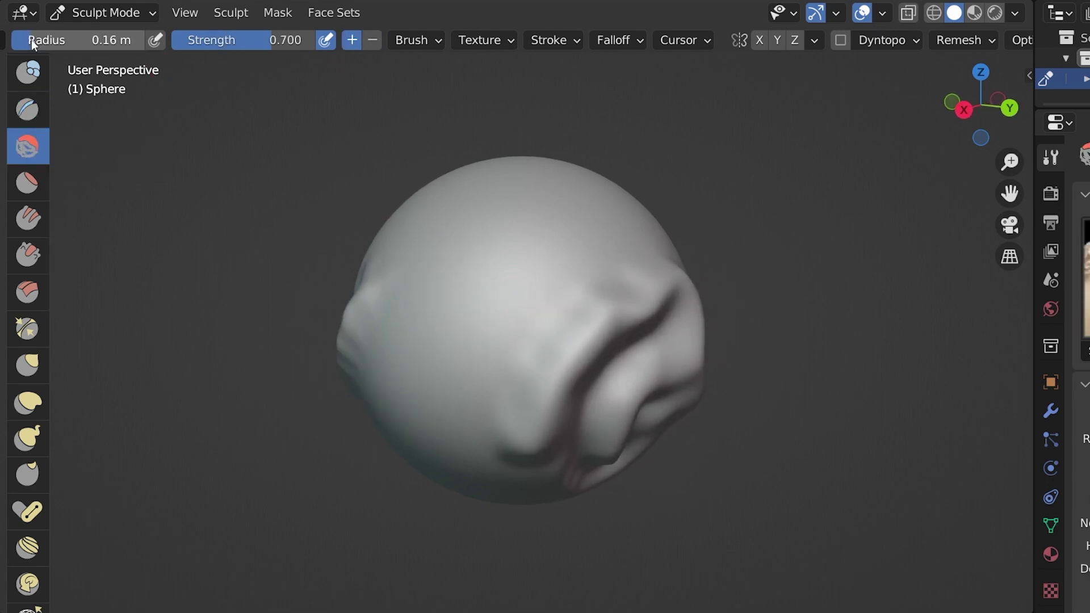
mouse_move(478, 306)
middle_mouse_down()
mouse_move(345, 235)
mouse_move(400, 249)
middle_mouse_up()
mouse_move(540, 210)
left_mouse_down()
mouse_move(431, 318)
mouse_move(450, 373)
mouse_move(494, 361)
left_mouse_up()
Try the Fill, Scrape and Multiplane Scrape brushes while viewing the ridge
left_click(28, 183)
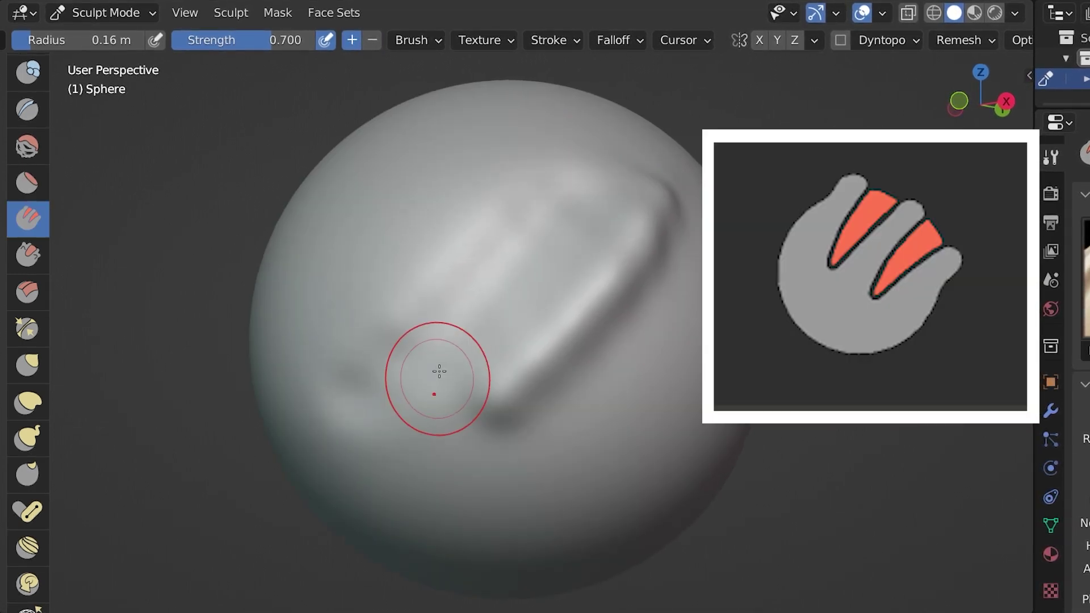
middle_click_drag(438, 373, 401, 316)
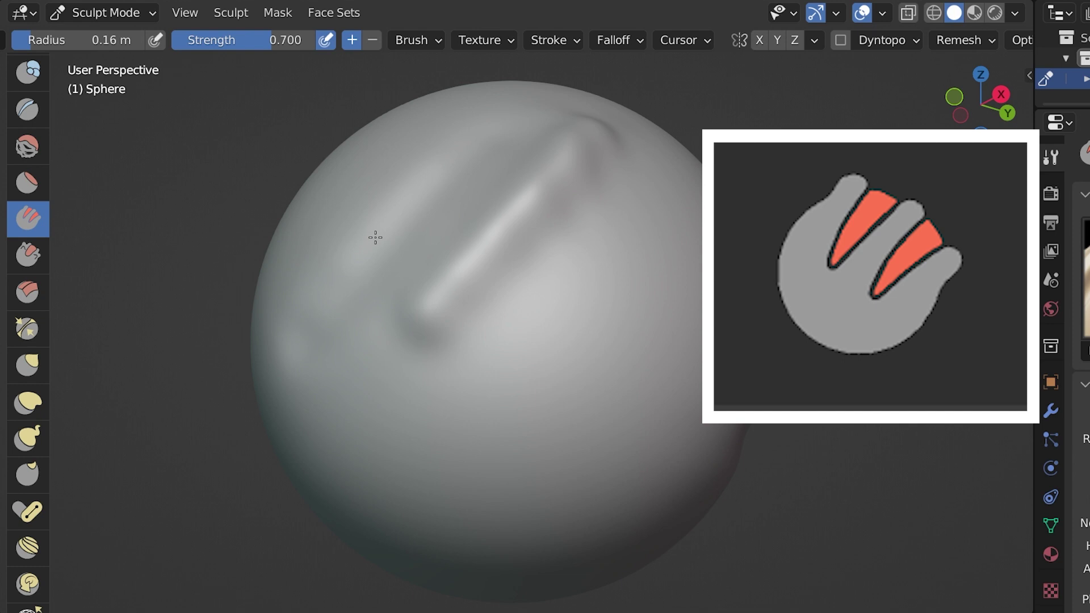
left_click(20, 254)
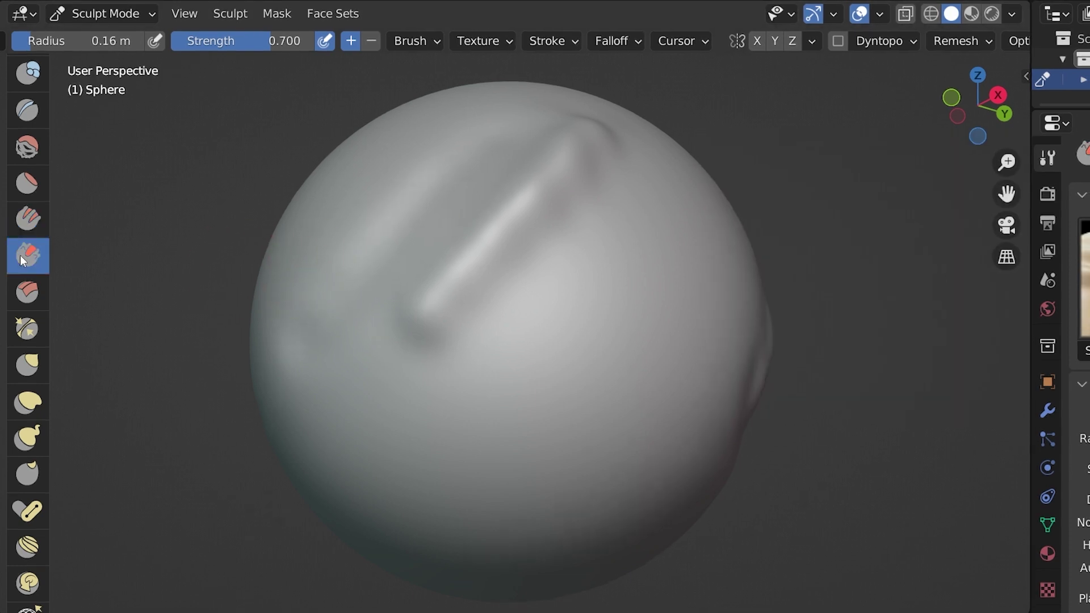
left_click(29, 290)
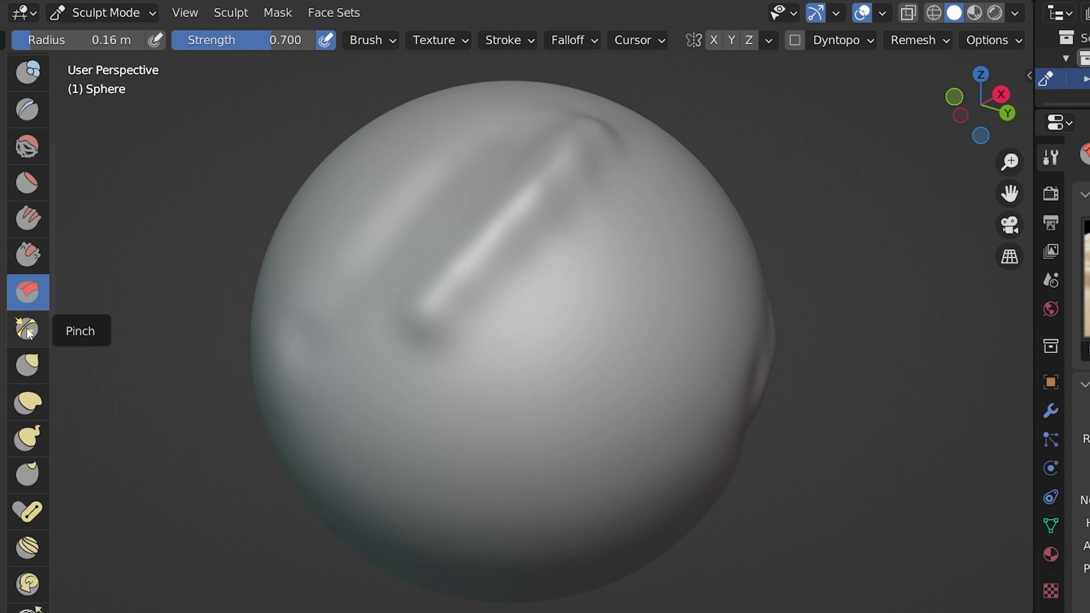
Pinch the sphere's groove into a sharp crease
left_click(29, 334)
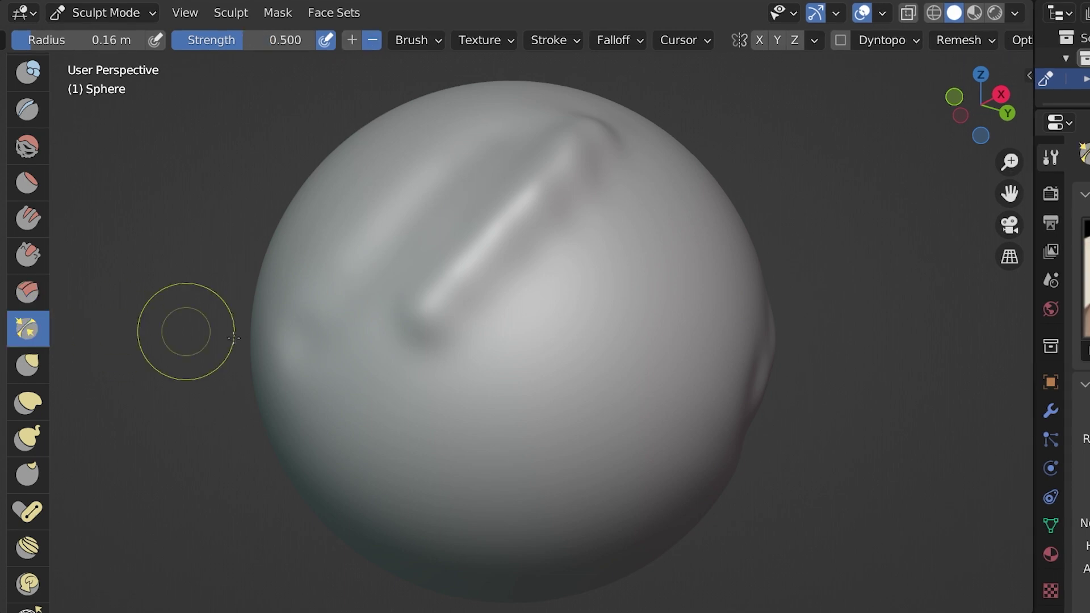
middle_click_drag(476, 278, 539, 305)
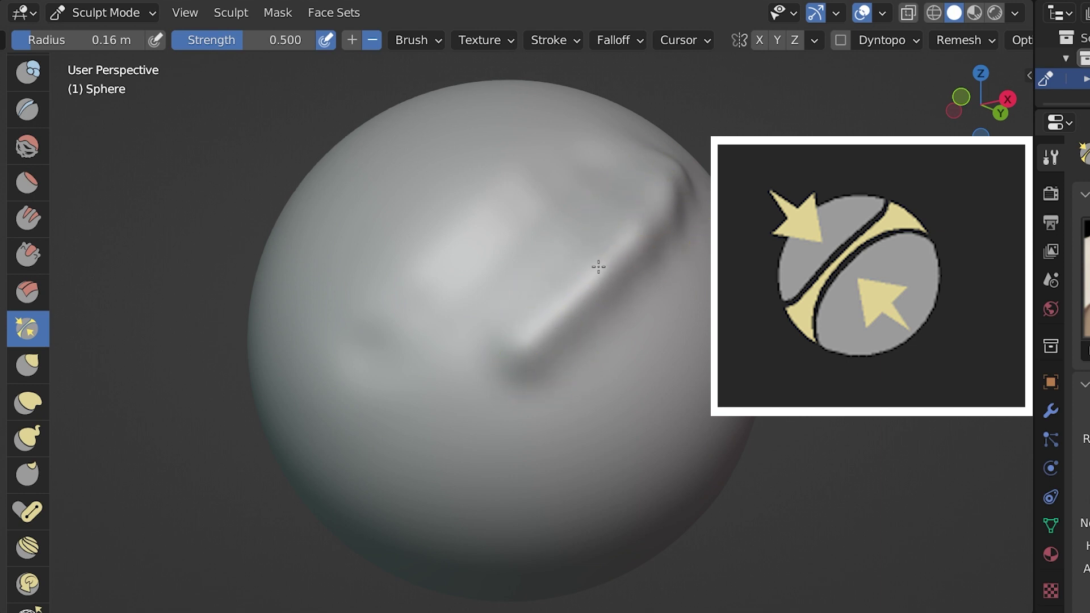
left_click_drag(681, 157, 523, 327)
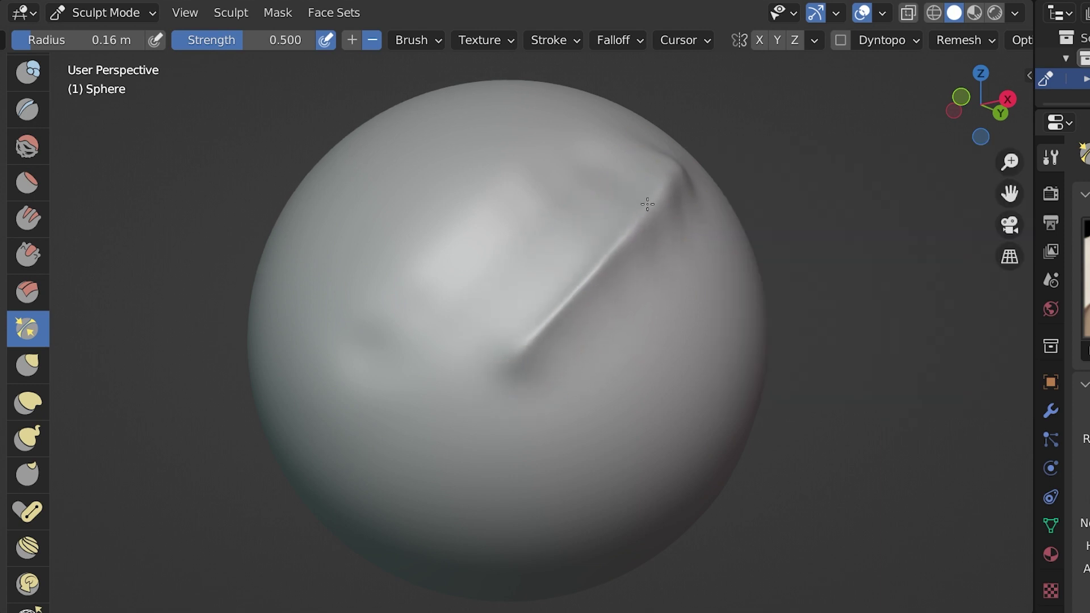
mouse_move(521, 372)
middle_mouse_down()
mouse_move(592, 334)
mouse_move(509, 396)
middle_mouse_up()
Pull curved horns out toward the upper right, upper left, lower left and right with Grab
key("g")
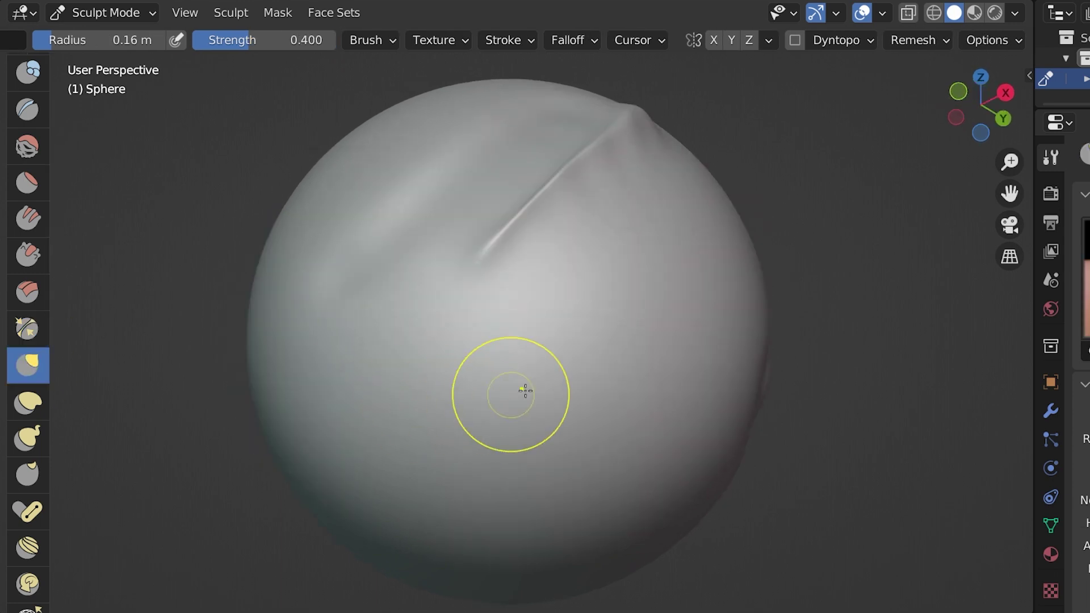
left_click_drag(612, 327, 631, 326)
middle_click_drag(512, 456, 441, 407)
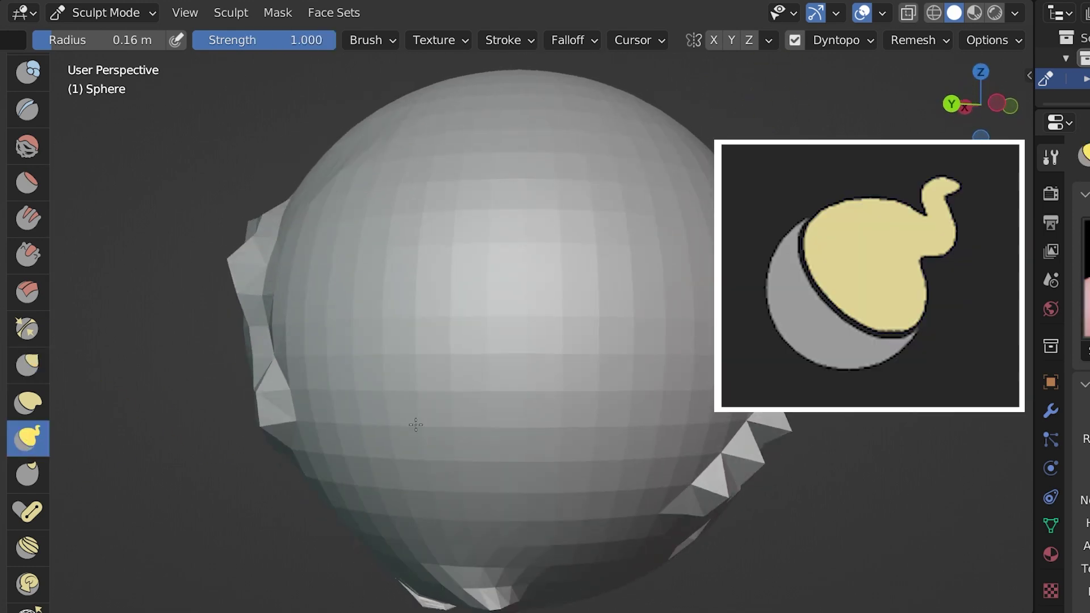
mouse_move(581, 249)
left_mouse_down()
mouse_move(593, 208)
mouse_move(648, 188)
mouse_move(721, 198)
left_mouse_up()
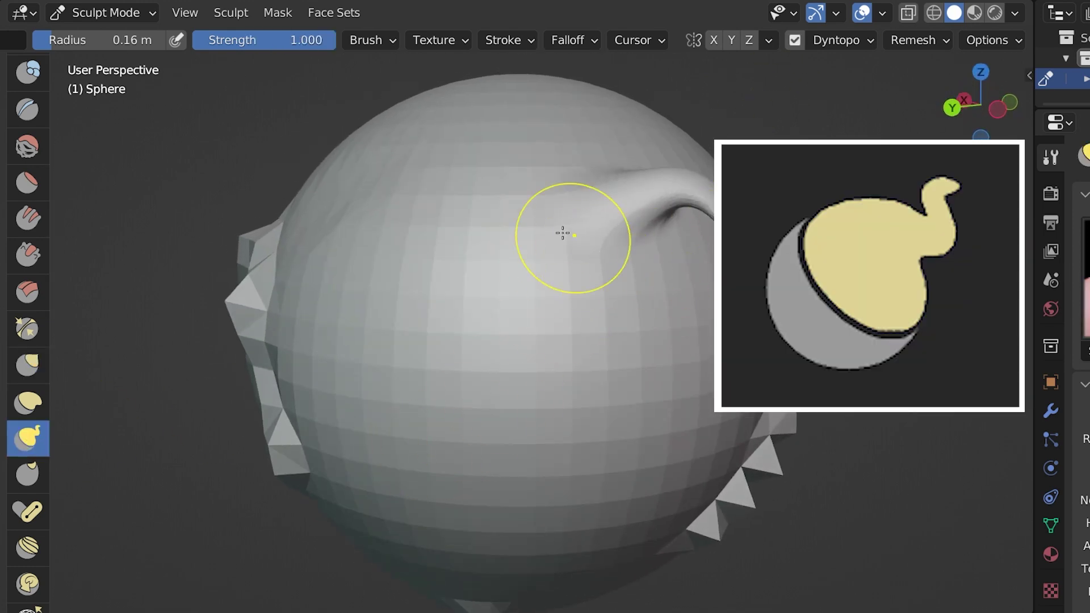
mouse_move(563, 234)
left_mouse_down()
mouse_move(537, 225)
mouse_move(515, 189)
mouse_move(446, 147)
mouse_move(392, 177)
left_mouse_up()
mouse_move(477, 314)
left_mouse_down()
mouse_move(431, 285)
mouse_move(347, 287)
mouse_move(340, 377)
left_mouse_up()
left_click_drag(568, 346, 733, 415)
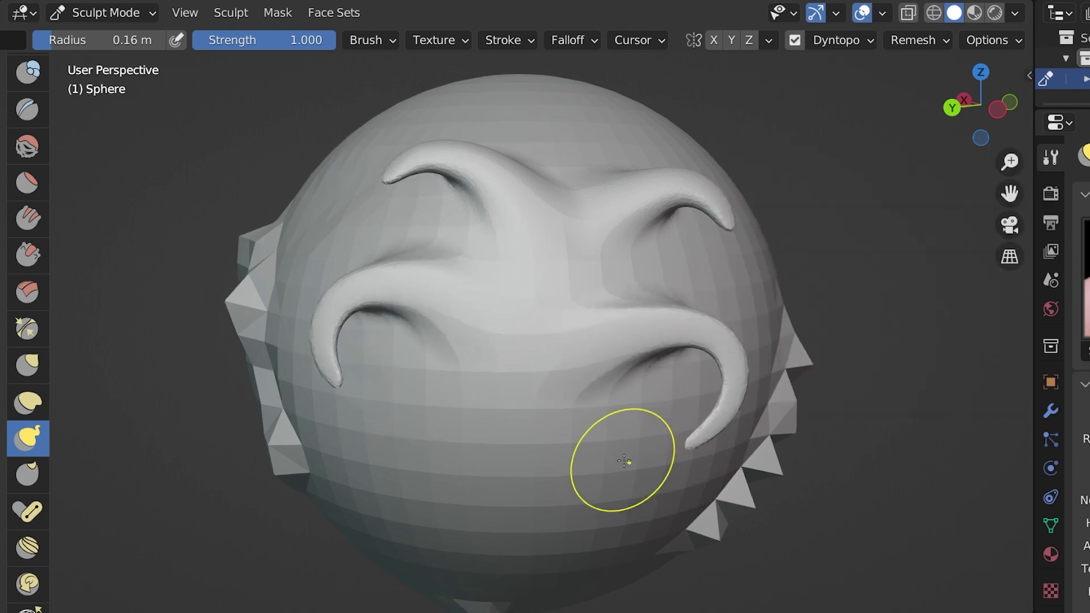
middle_click_drag(624, 461, 511, 370)
Push a ridge joining the upper and lower horns with the Thumb brush
left_click(27, 475)
left_click_drag(457, 285, 494, 350)
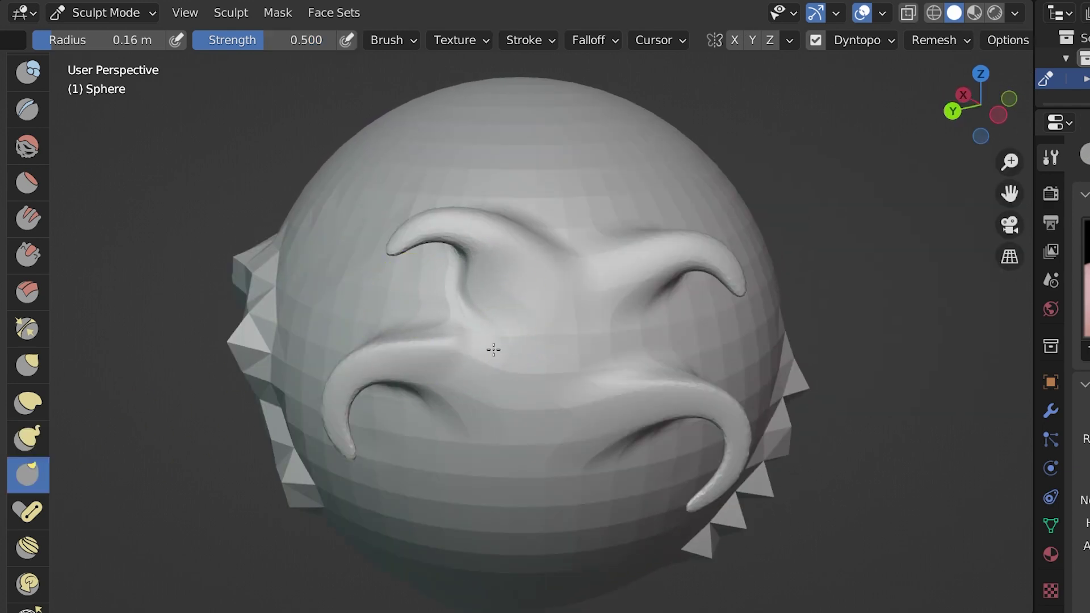
scroll(27, 398, "down", 5)
left_click(27, 381)
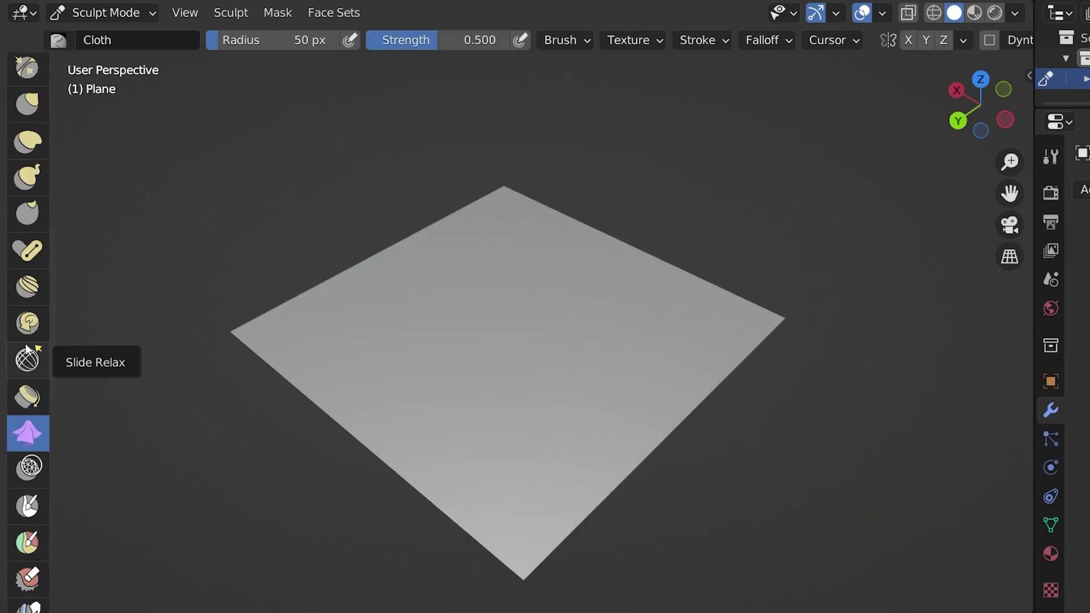
Drag cloth folds and wrinkles across the plane with the Cloth brush, crumpling its near corner
left_click(29, 356)
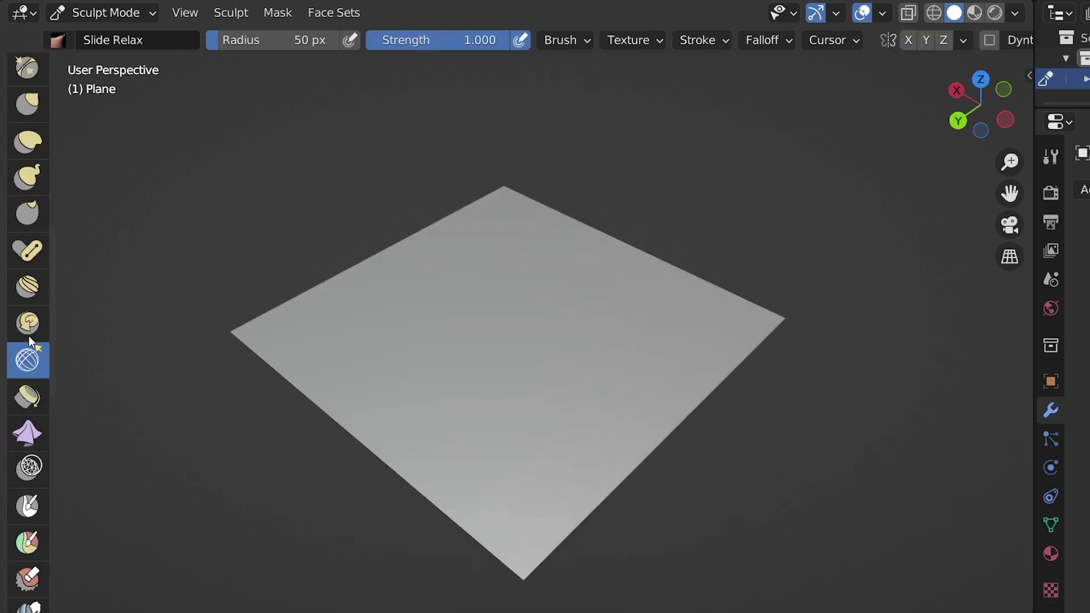
left_click(25, 431)
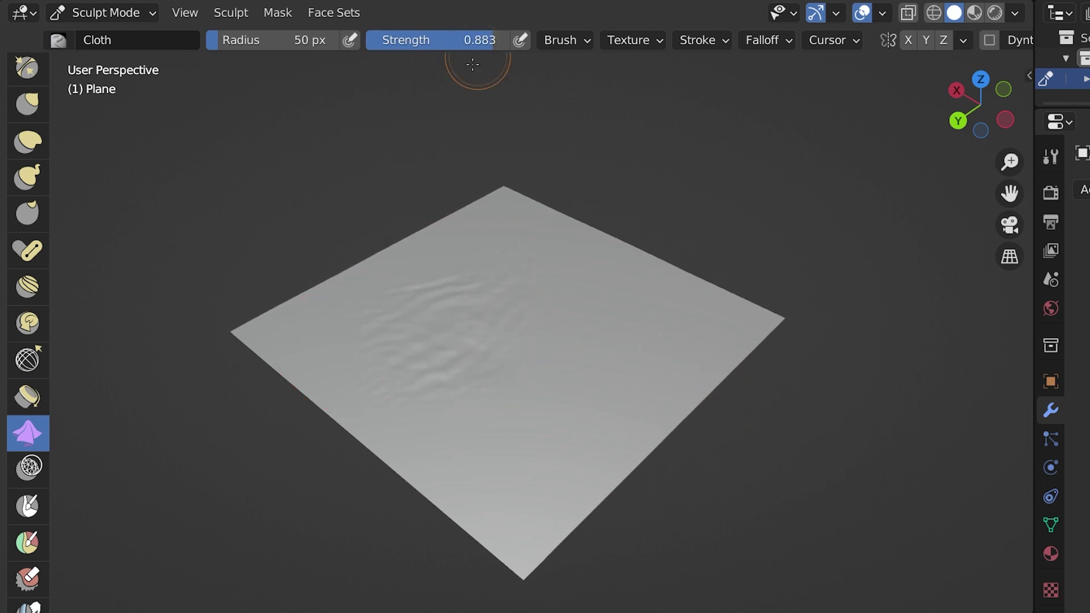
mouse_move(411, 294)
left_mouse_down()
mouse_move(546, 350)
mouse_move(676, 340)
left_mouse_up()
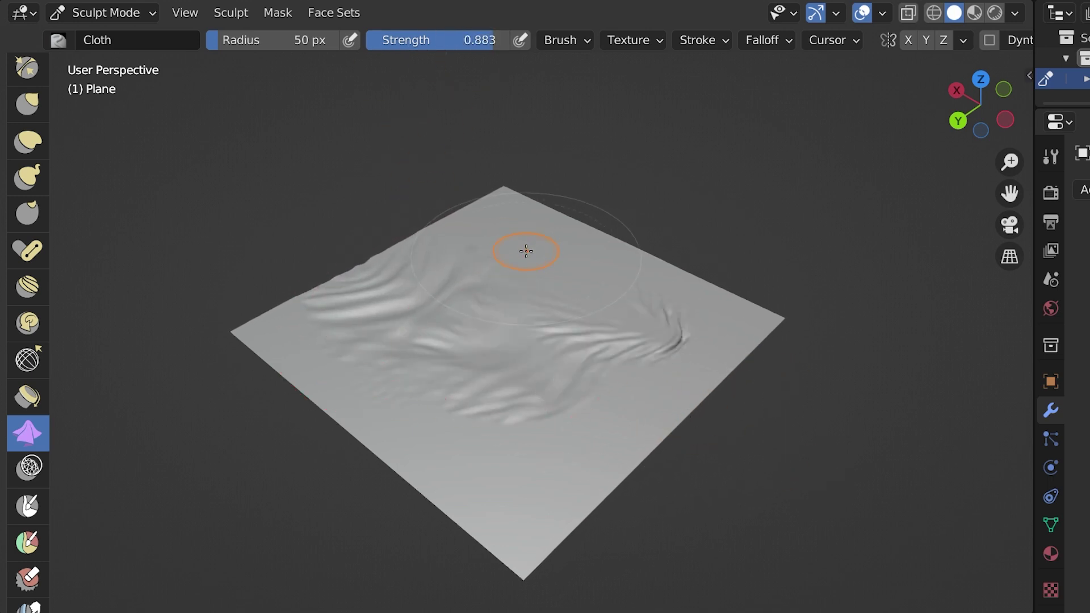
left_click_drag(526, 250, 653, 316)
mouse_move(497, 494)
left_mouse_down()
mouse_move(531, 443)
mouse_move(670, 401)
left_mouse_up()
middle_click_drag(670, 401, 585, 398)
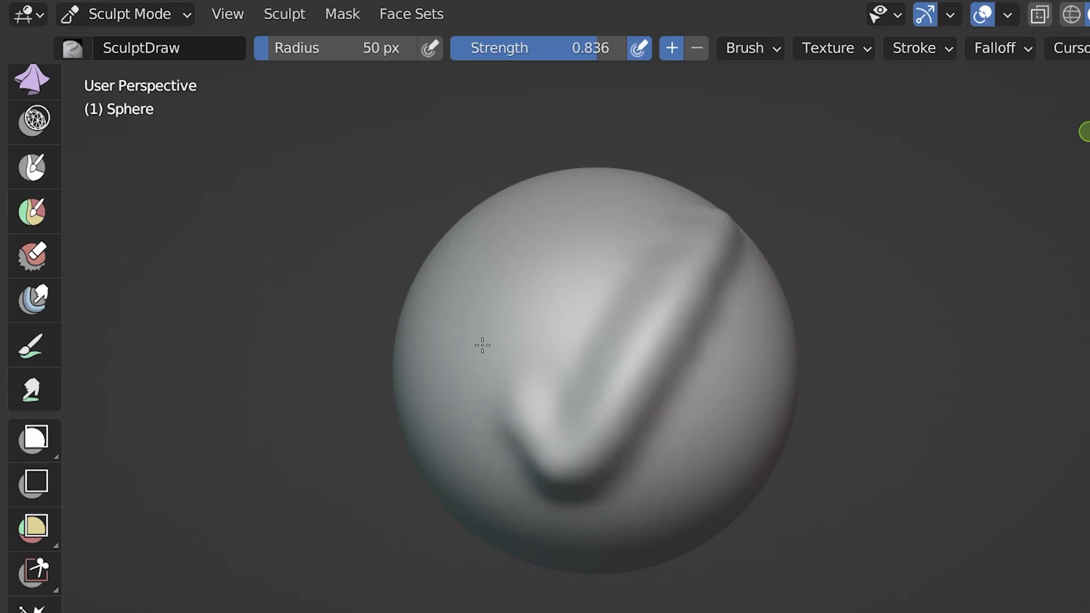
mouse_move(555, 427)
middle_mouse_down()
mouse_move(540, 384)
mouse_move(600, 382)
mouse_move(652, 358)
mouse_move(730, 346)
middle_mouse_up()
key("ctrl+z")
key("ctrl+z")
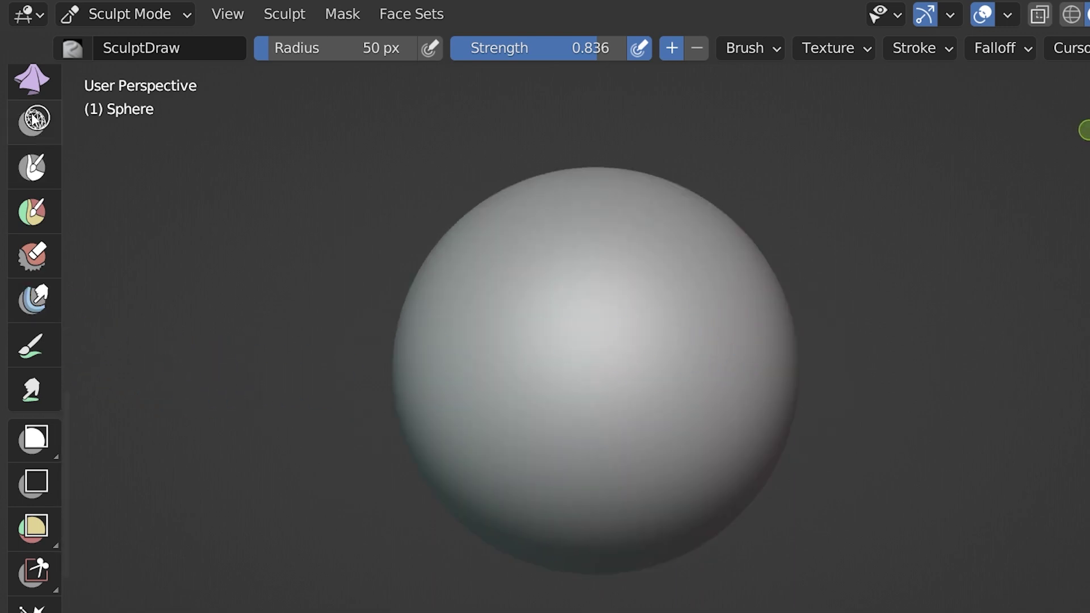
Paint a mask over the sphere's right side with a 169 px Mask brush
left_click(34, 170)
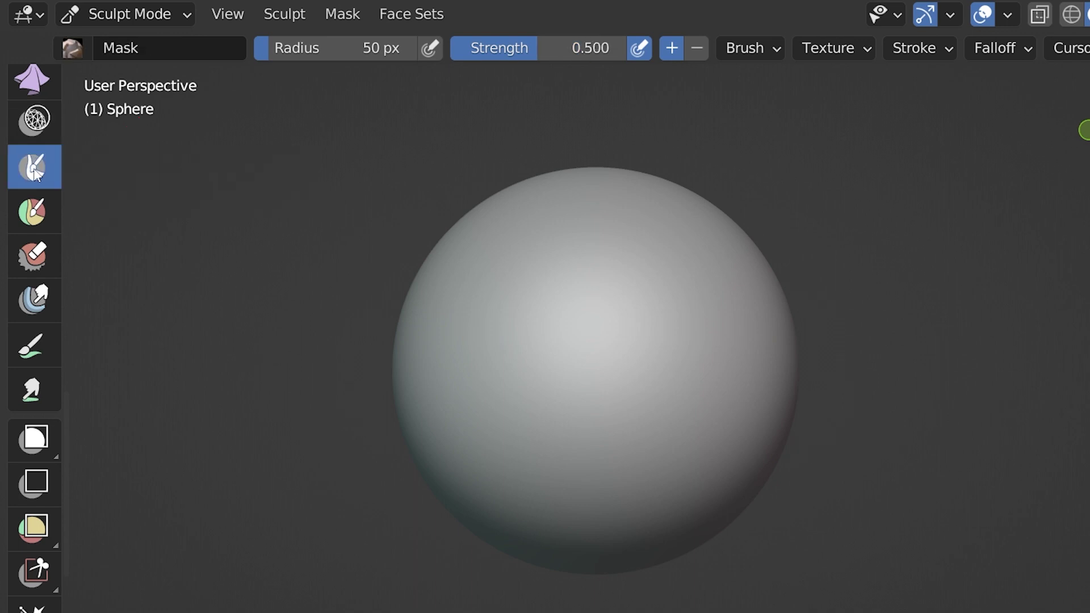
left_click_drag(340, 48, 386, 48)
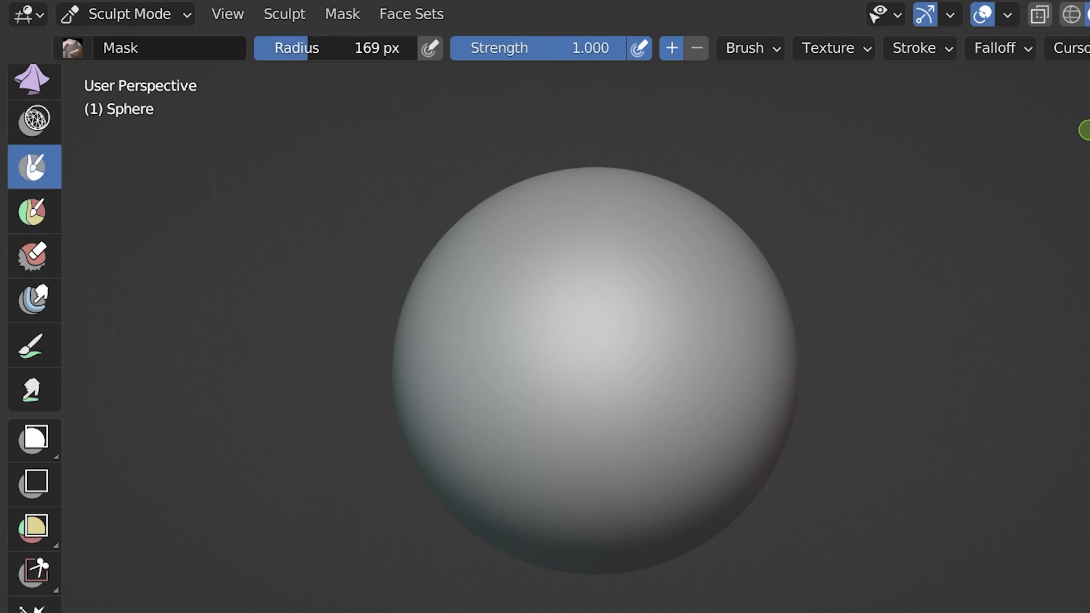
mouse_move(725, 329)
left_mouse_down()
mouse_move(596, 369)
mouse_move(763, 328)
mouse_move(628, 514)
mouse_move(738, 273)
mouse_move(652, 545)
mouse_move(614, 397)
left_mouse_up()
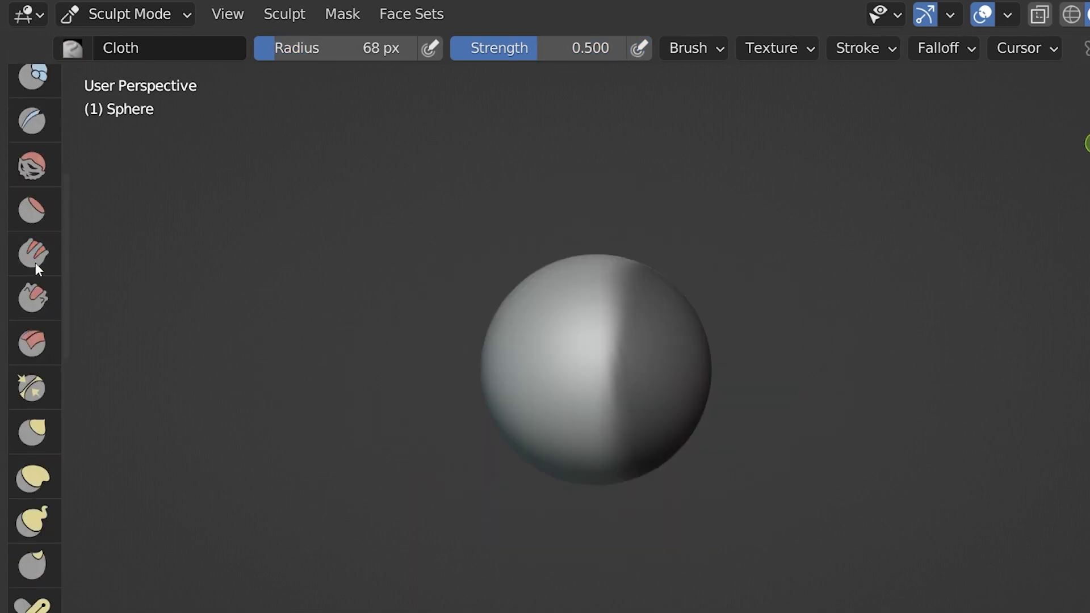
Draw a diagonal ridge across the unmasked sphere with the Draw brush
scroll(35, 264, "up", 8)
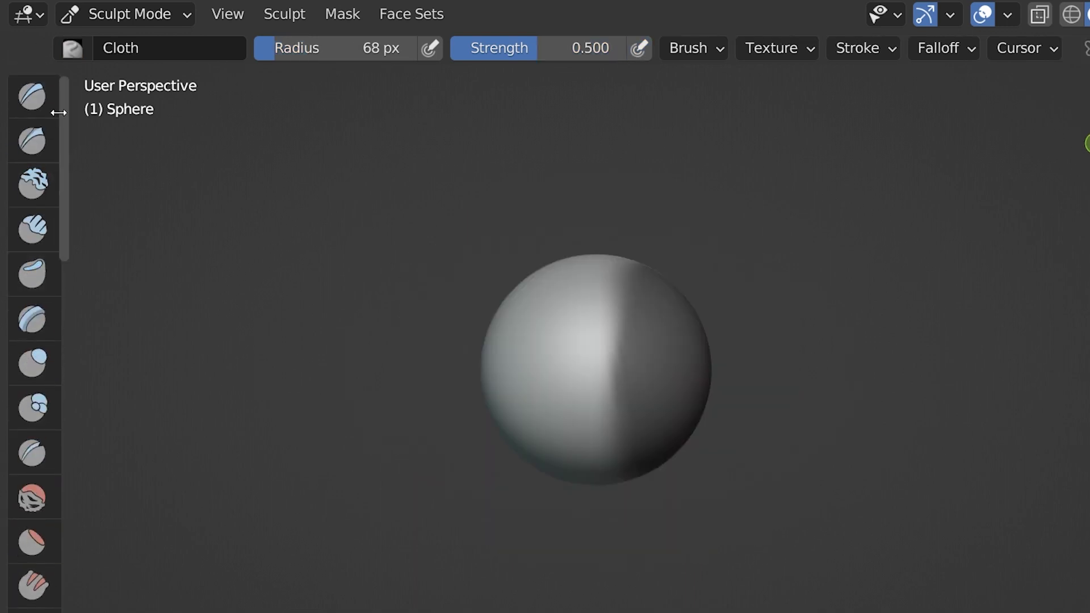
left_click(33, 95)
left_click_drag(521, 288, 689, 399)
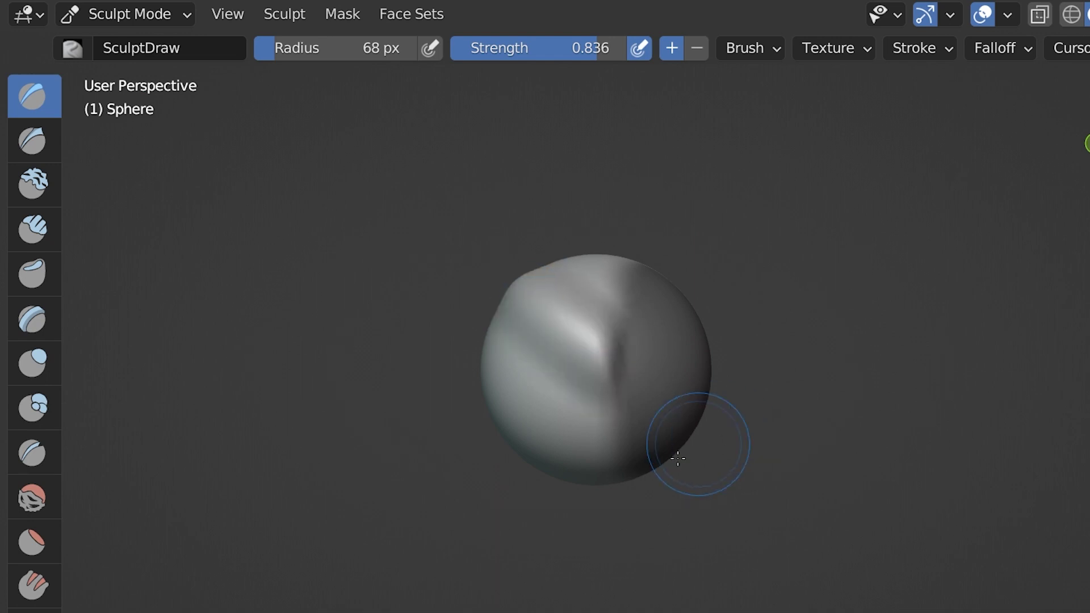
middle_click_drag(678, 459, 604, 360)
mouse_move(505, 412)
middle_mouse_down()
mouse_move(769, 341)
mouse_move(712, 292)
middle_mouse_up()
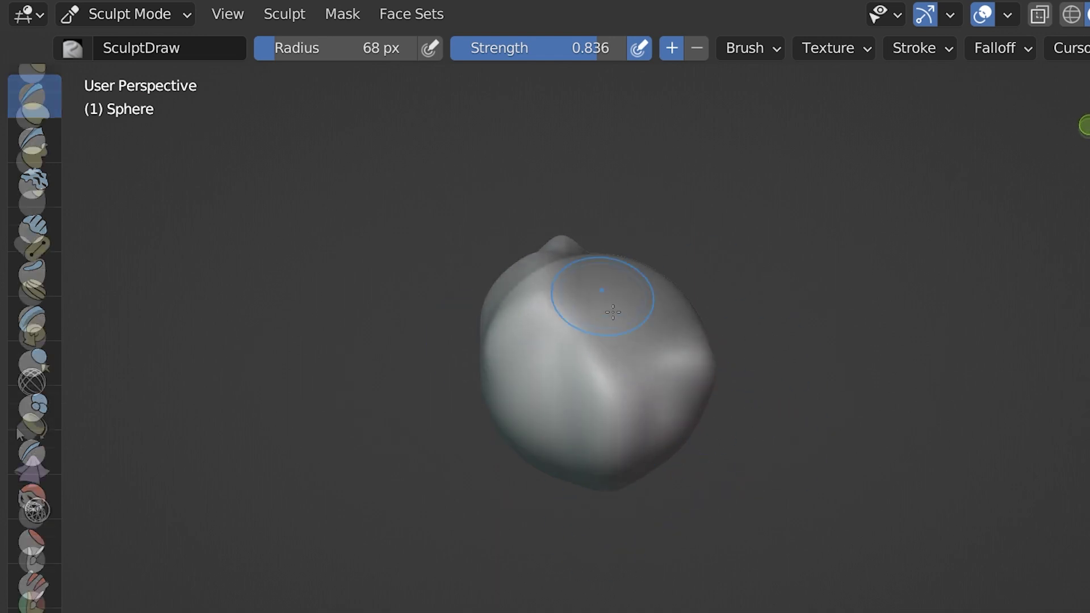
Box-mask the sphere's right half, then clear the whole mask with Alt+M
scroll(15, 433, "down", 5)
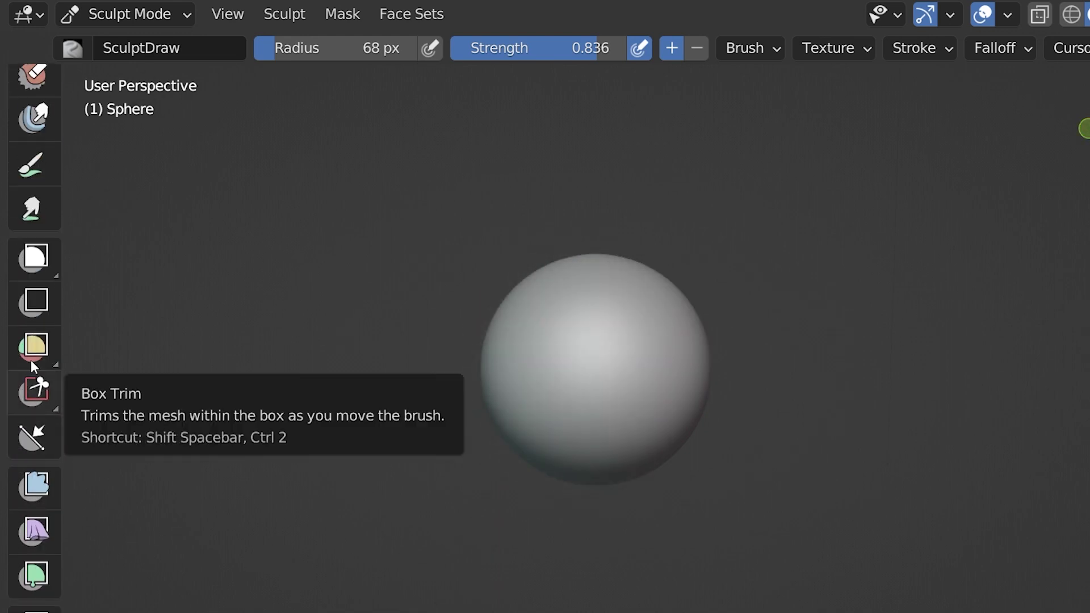
left_click(35, 262)
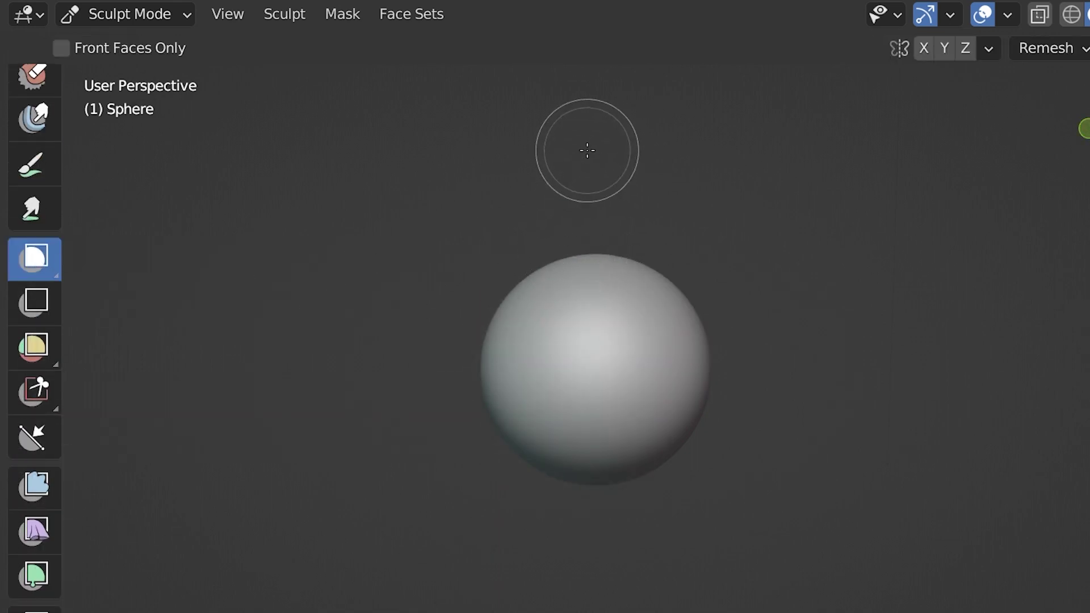
left_click_drag(587, 151, 789, 611)
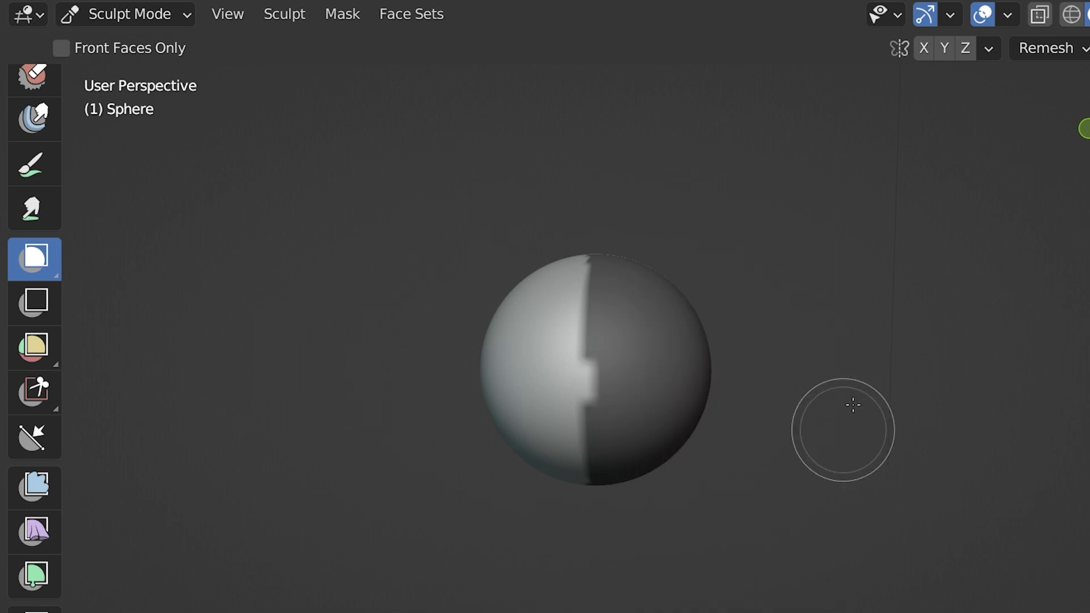
middle_click_drag(842, 431, 179, 368)
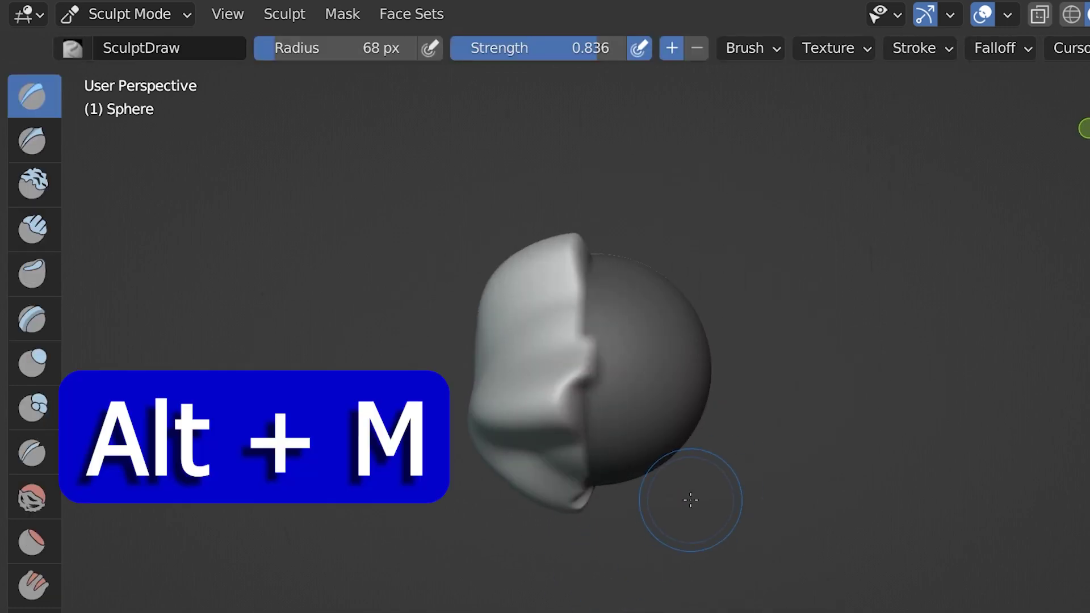
key("alt+m")
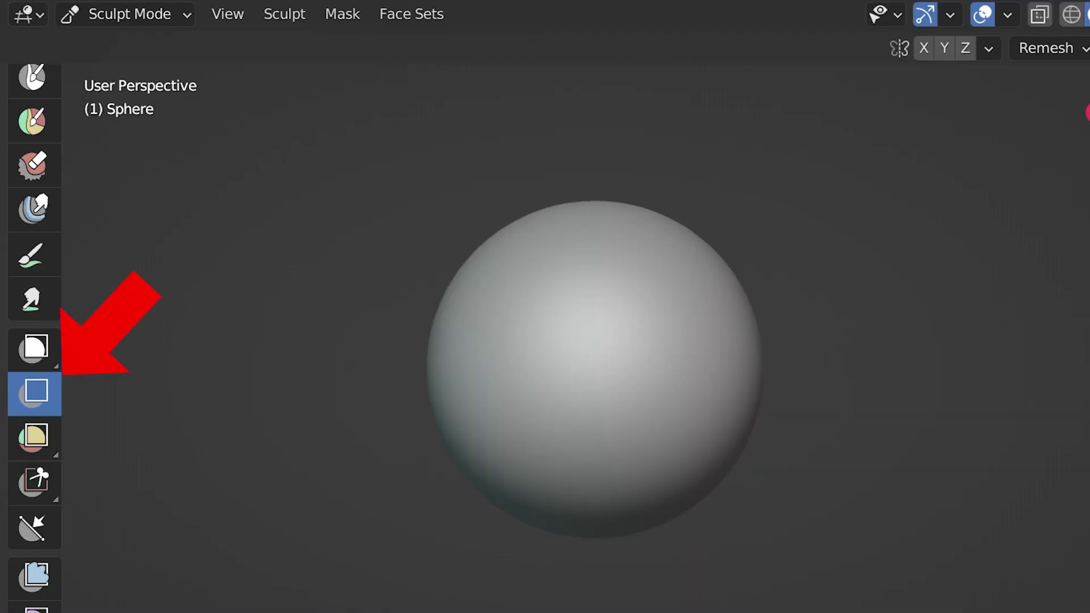
Box-hide parts of the sphere, then reveal everything with Alt+H
left_click_drag(591, 110, 844, 591)
left_click_drag(309, 339, 740, 610)
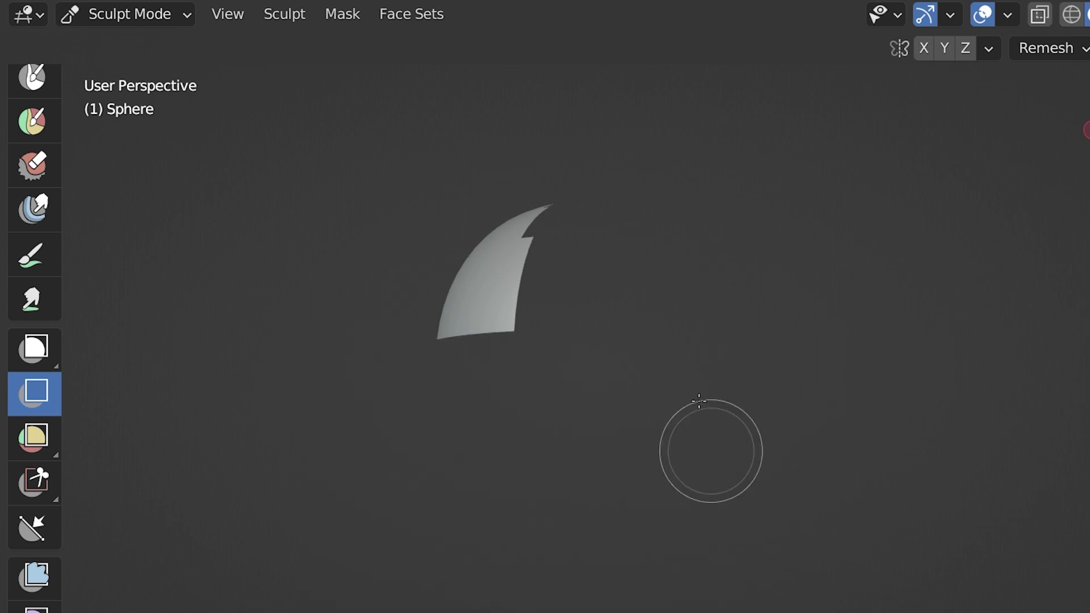
key("alt+h")
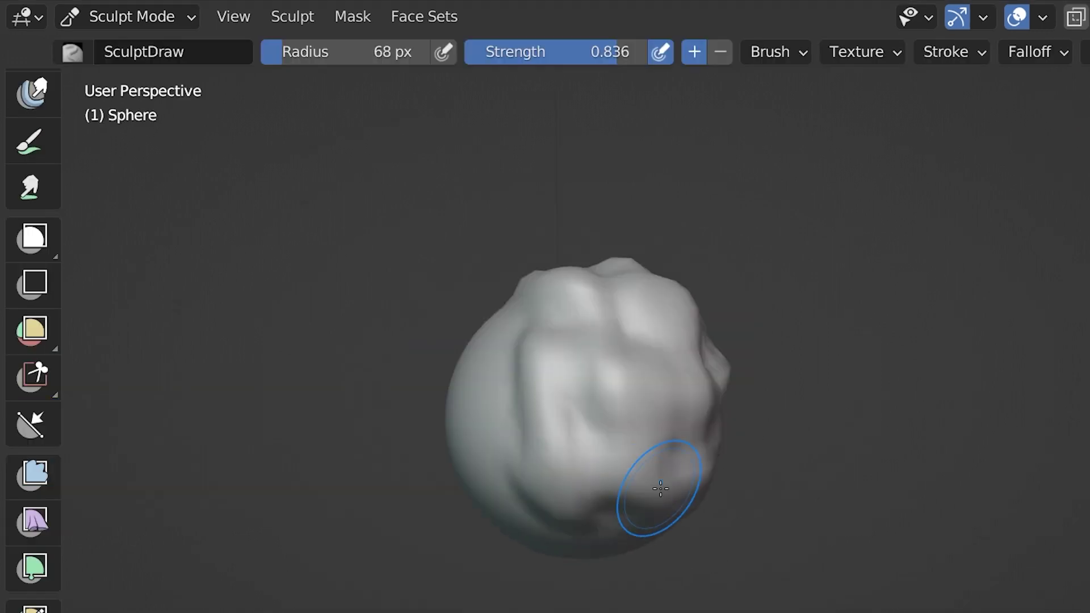
mouse_move(657, 487)
middle_mouse_down()
mouse_move(492, 486)
mouse_move(340, 455)
mouse_move(795, 472)
middle_mouse_up()
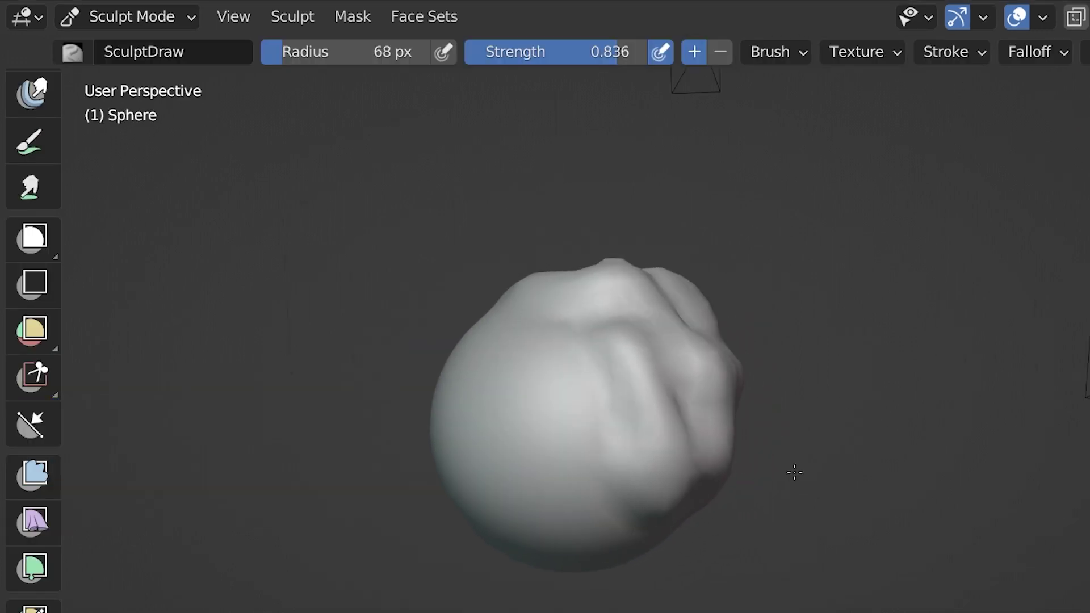
Cut the top off the sphere with Box Trim
left_click(37, 377)
middle_click_drag(681, 511, 748, 520)
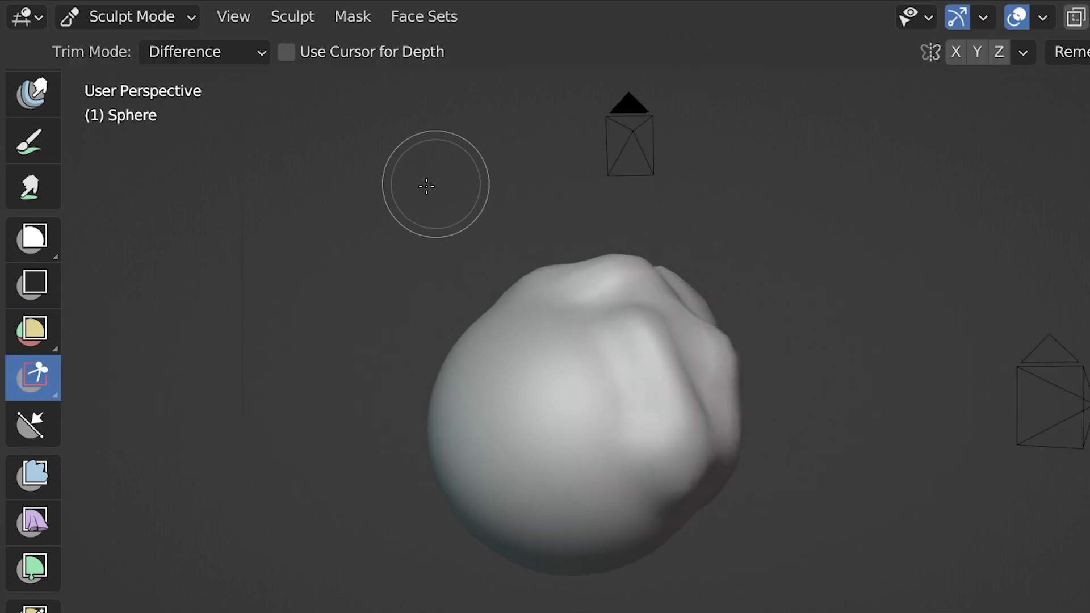
left_click_drag(415, 180, 783, 281)
middle_click_drag(806, 335, 302, 418)
Box-mask the right half of the trimmed sphere
key("b")
left_click_drag(605, 142, 848, 612)
middle_click_drag(848, 611, 670, 545)
scroll(42, 422, "down", 2)
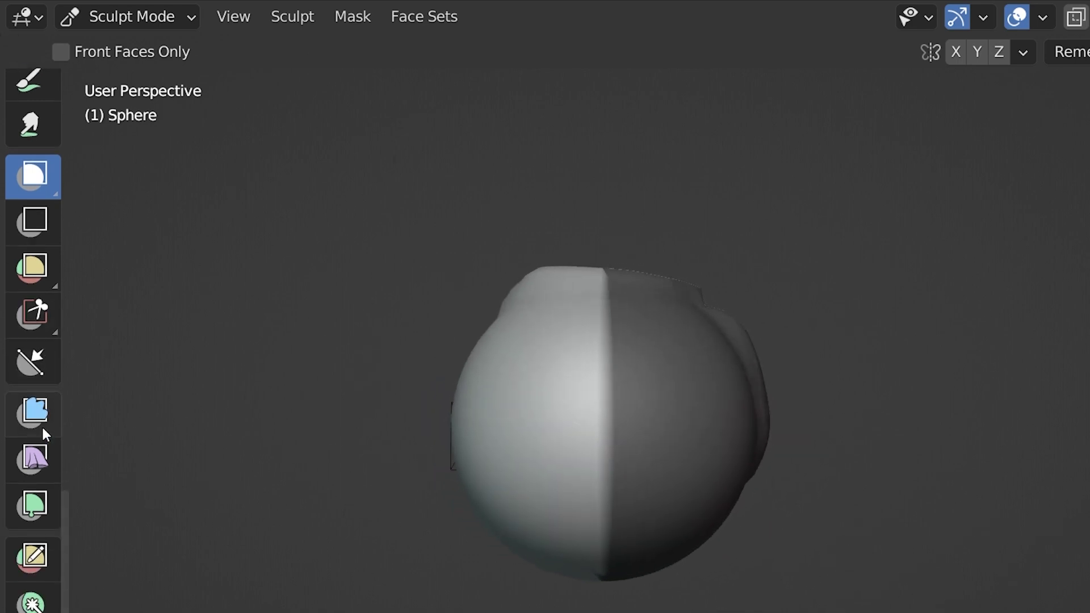
Inflate the unmasked half of the sphere with the Mesh Filter set to Inflate
left_click(35, 410)
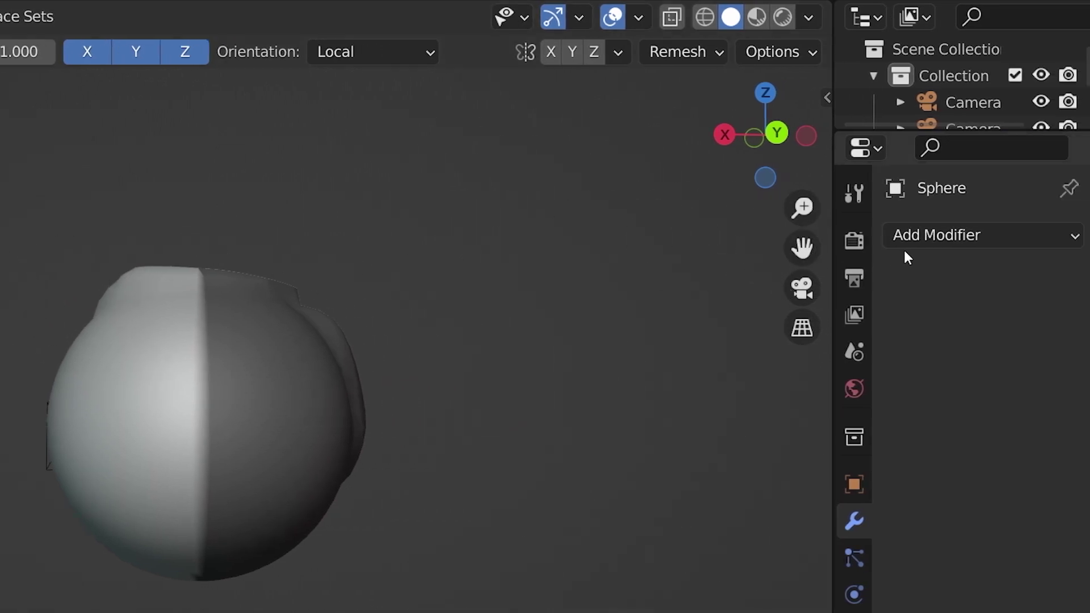
left_click(855, 195)
left_click(1022, 230)
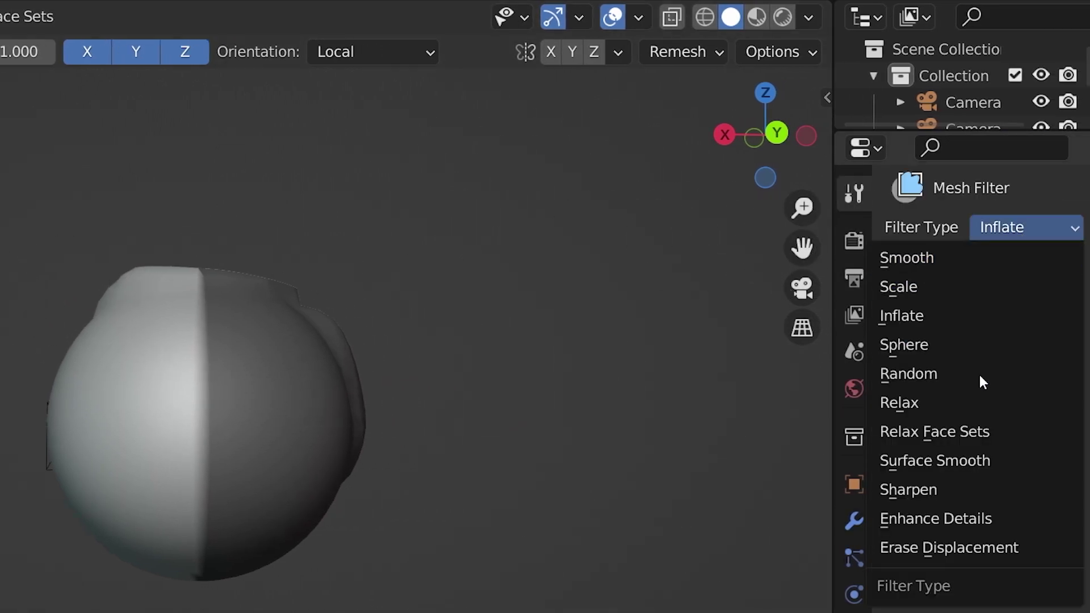
left_click(920, 317)
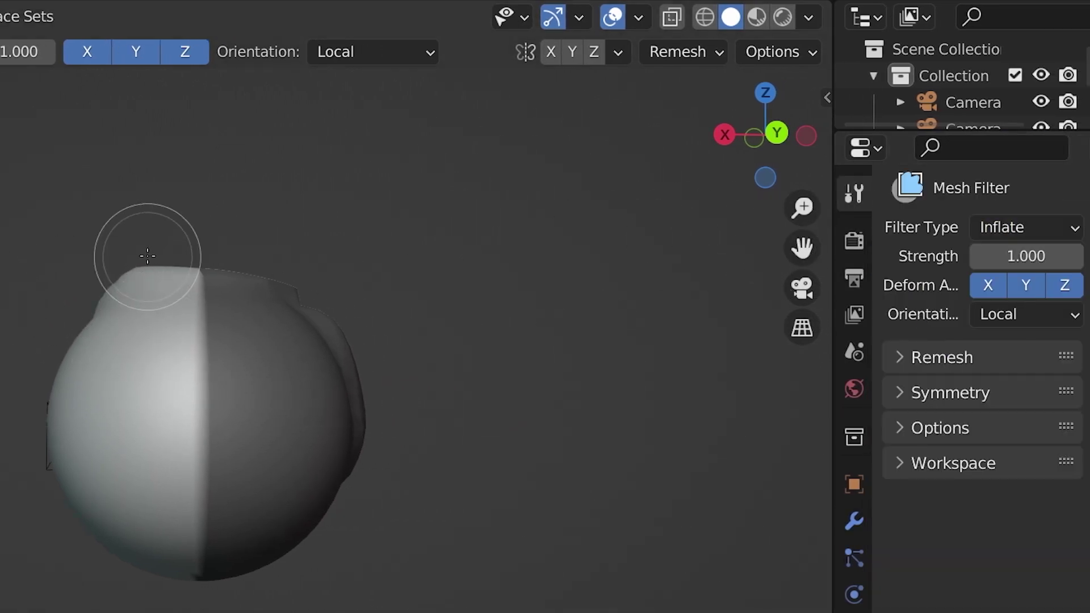
mouse_move(147, 256)
left_mouse_down()
mouse_move(85, 450)
mouse_move(179, 195)
mouse_move(375, 159)
mouse_move(57, 254)
left_mouse_up()
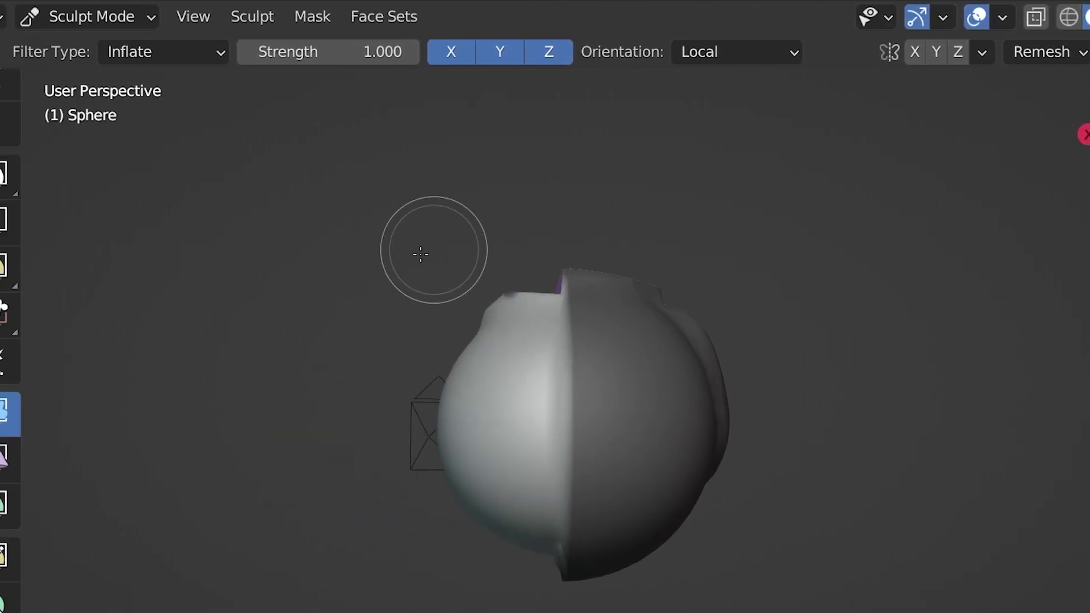
left_click_drag(421, 254, 432, 287)
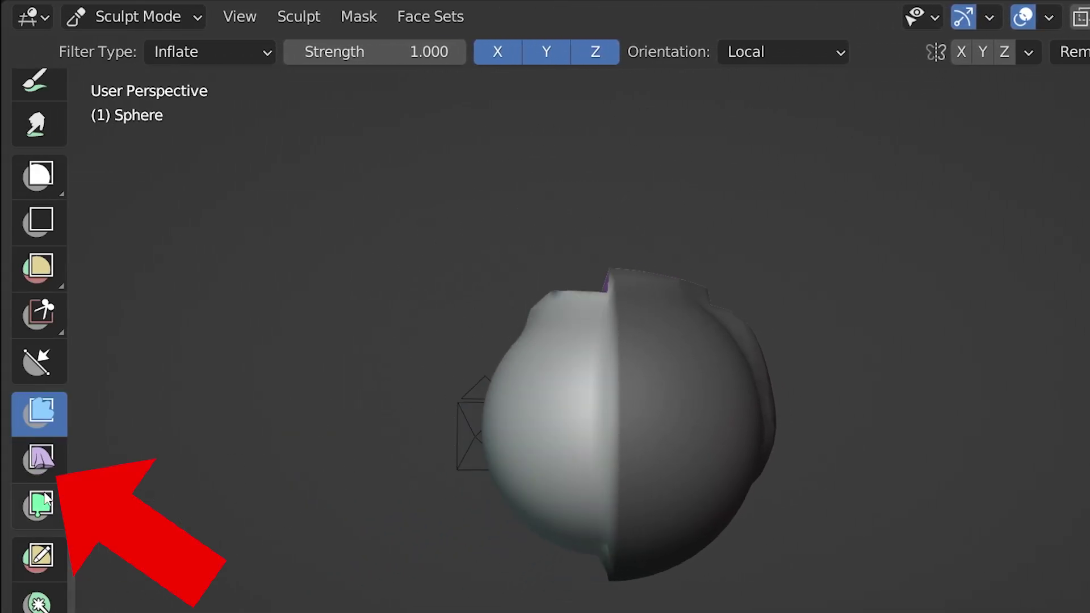
Drape the unmasked sphere with a Gravity Cloth Filter, then swell it with Inflate
left_click(37, 465)
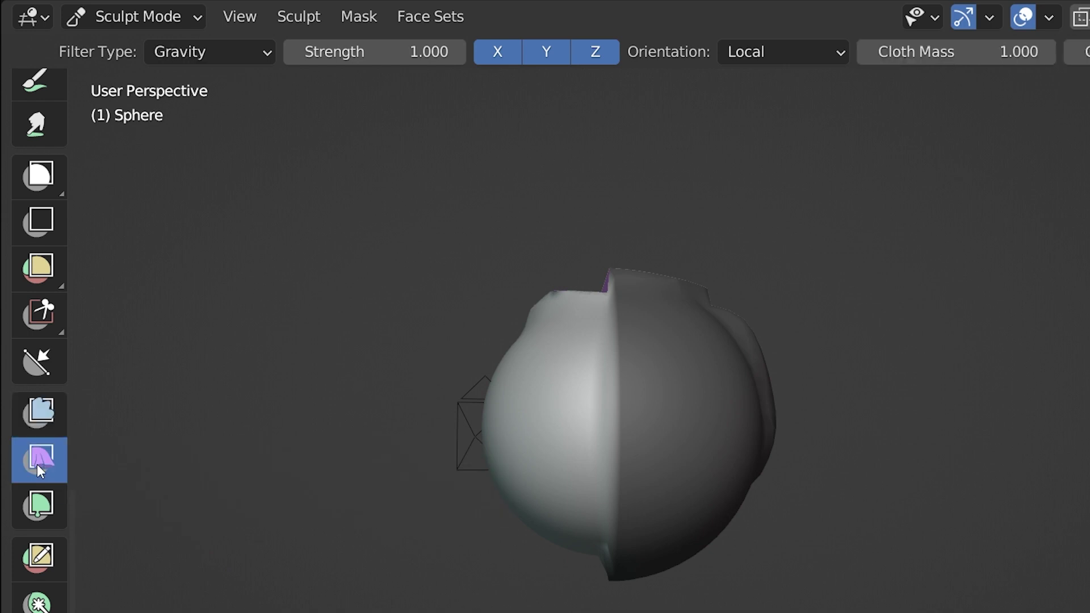
left_click_drag(575, 309, 1088, 463)
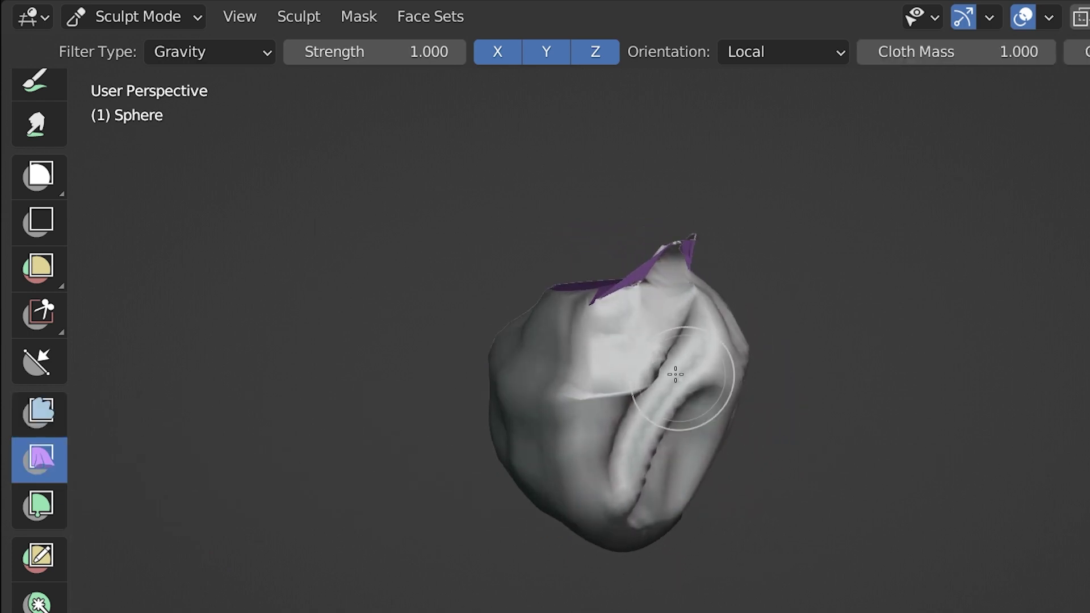
left_click(1068, 228)
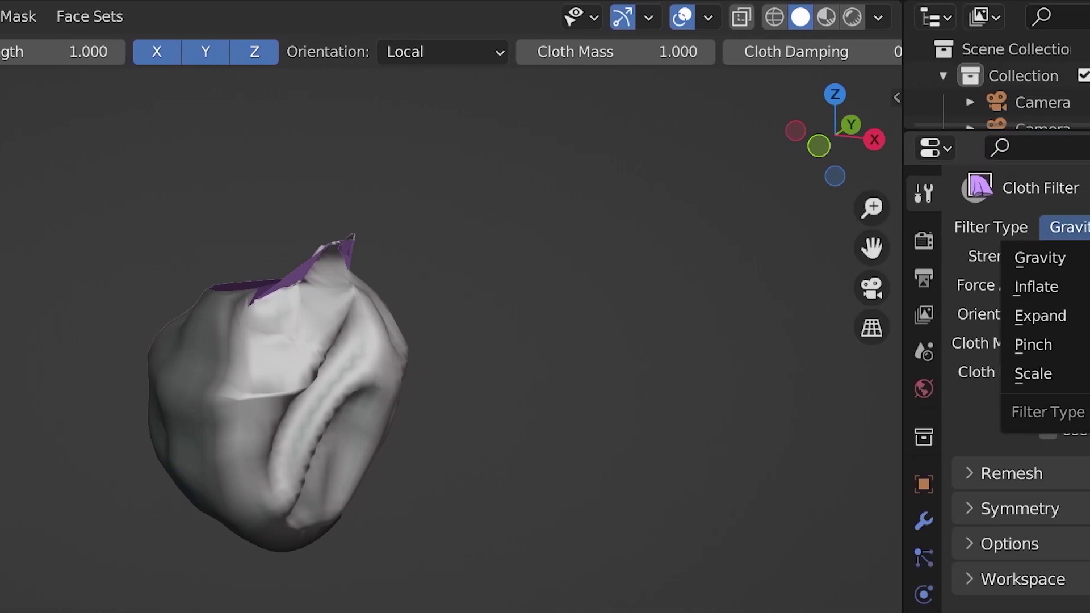
left_click(1073, 287)
left_click_drag(310, 438, 443, 453)
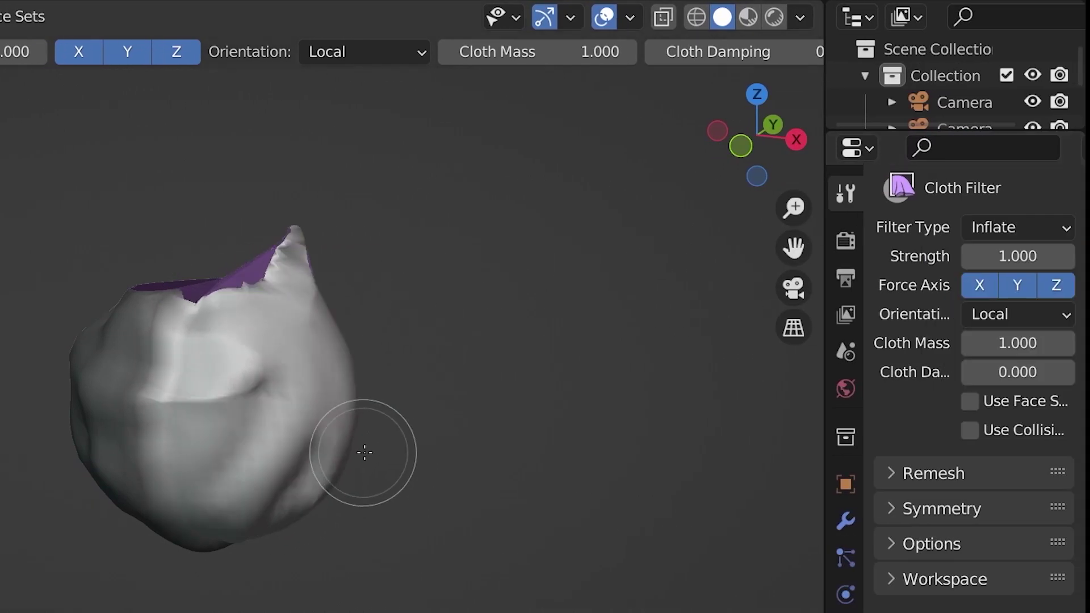
left_click_drag(365, 453, 176, 366)
left_click_drag(316, 451, 171, 560)
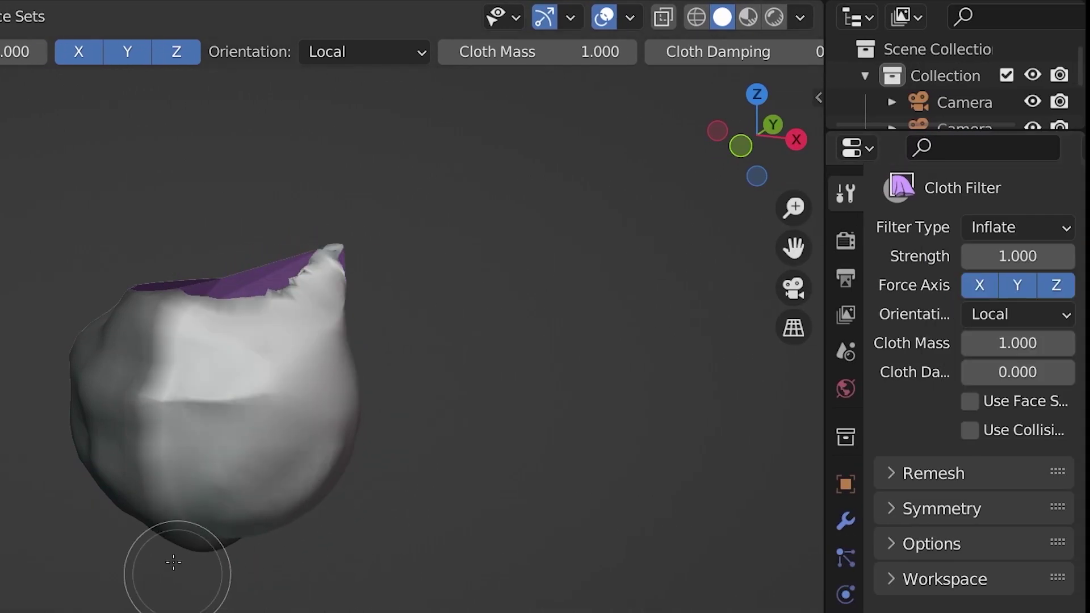
middle_click_drag(171, 560, 222, 405)
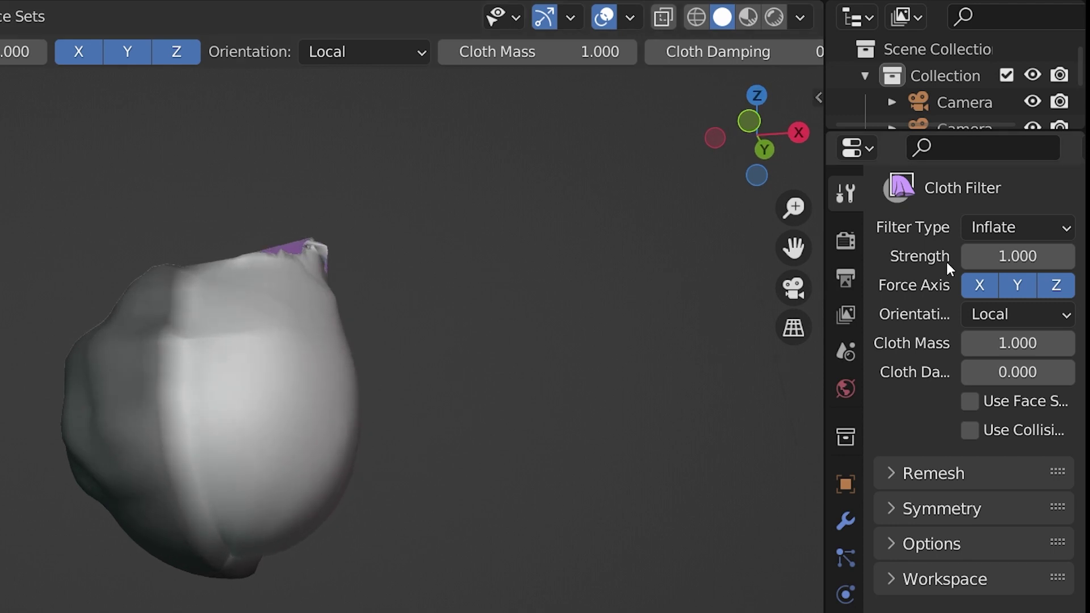
Switch the Cloth Filter to Expand and crumple the mesh further
left_click(1027, 226)
left_click(969, 313)
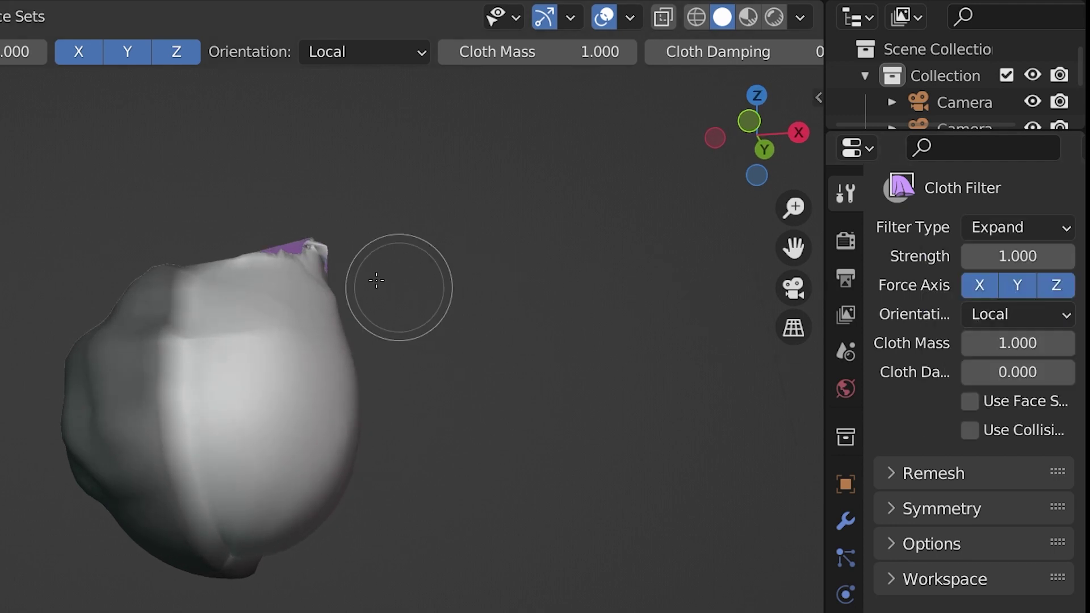
left_click_drag(280, 280, 341, 547)
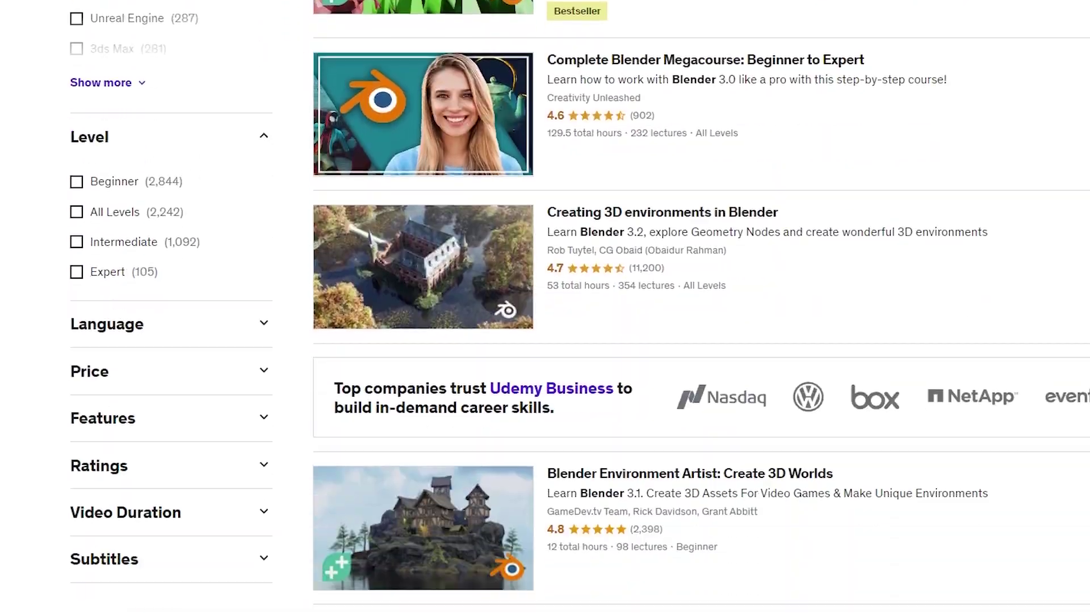
scroll(701, 307, "down", 5)
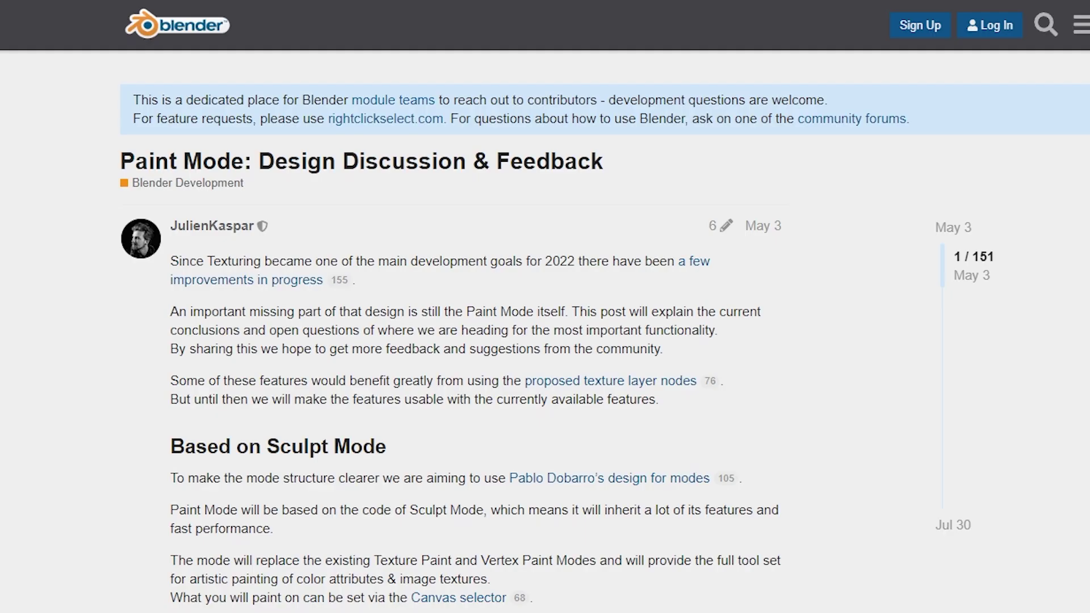
Scroll the Paint Mode design thread down to the Masking Modes and Open questions sections
scroll(476, 329, "down", 12)
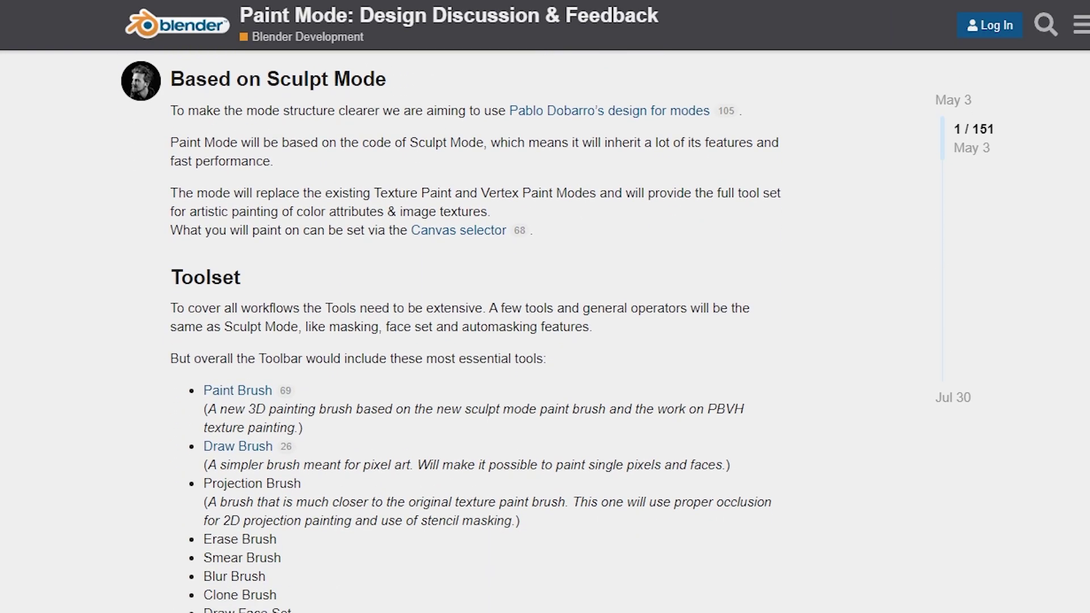
scroll(476, 330, "down", 20)
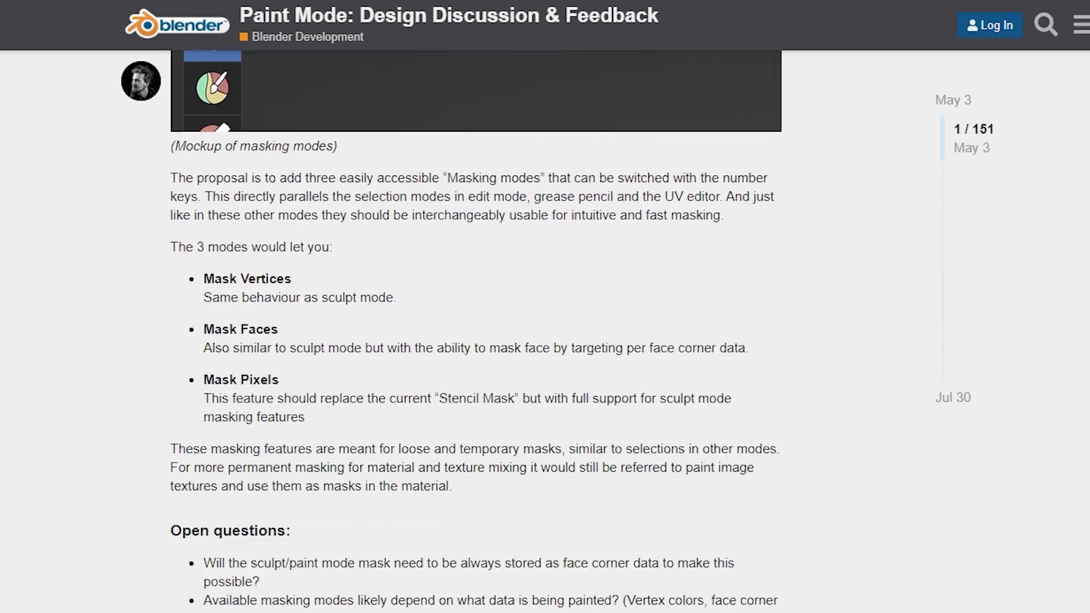
scroll(475, 329, "down", 20)
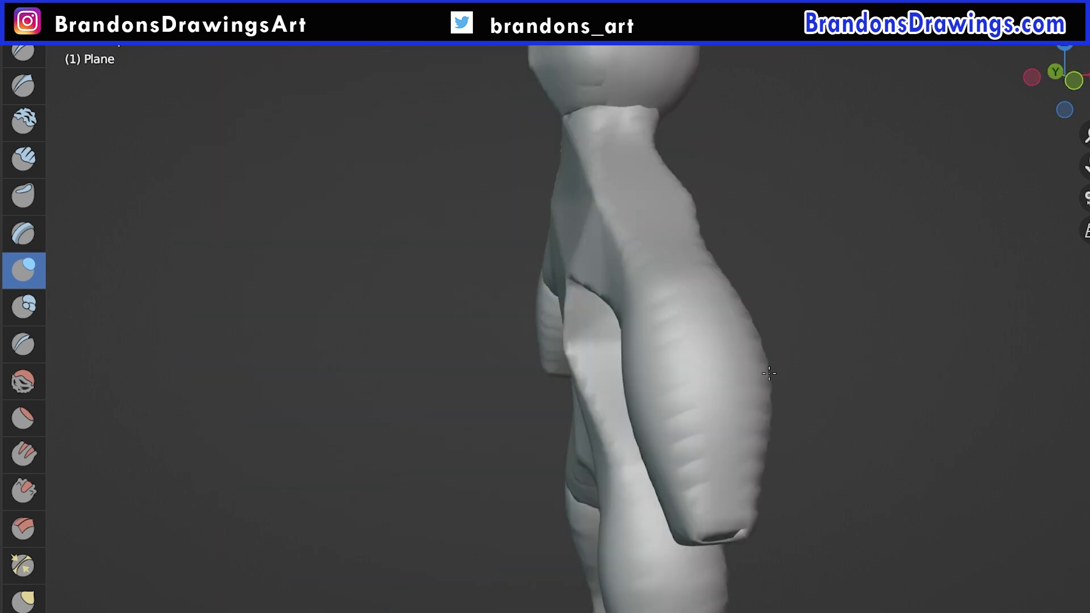
scroll(769, 373, "down", 5)
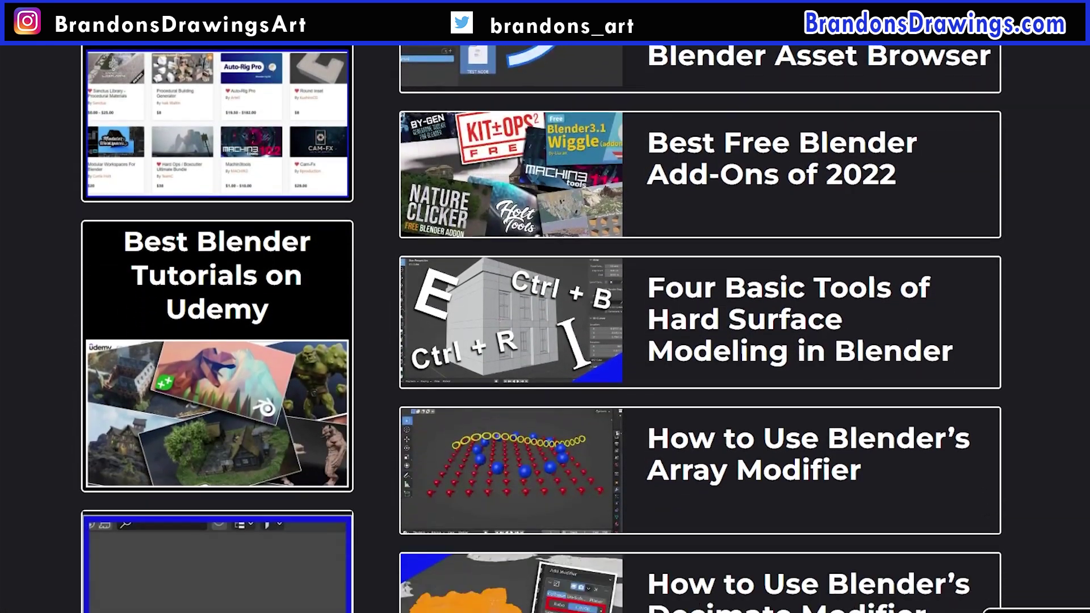